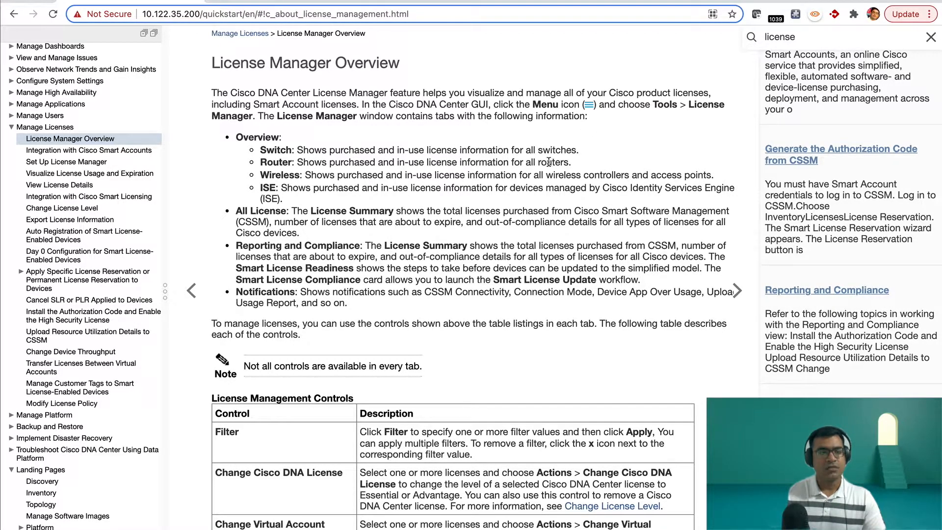
# Step: Read the Manage Licenses help topics on integration with Cisco Smart Accounts and setting up License Manager
pyautogui.click(49, 126)
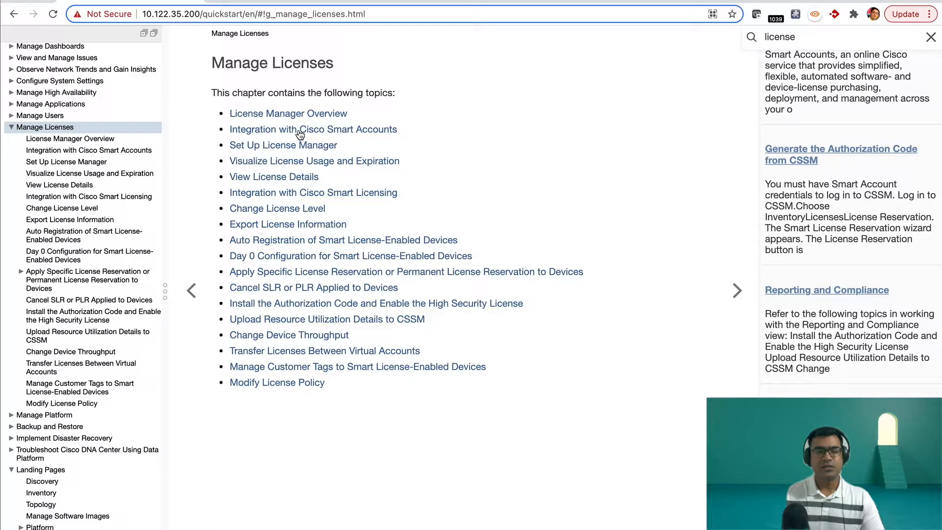
pyautogui.click(315, 130)
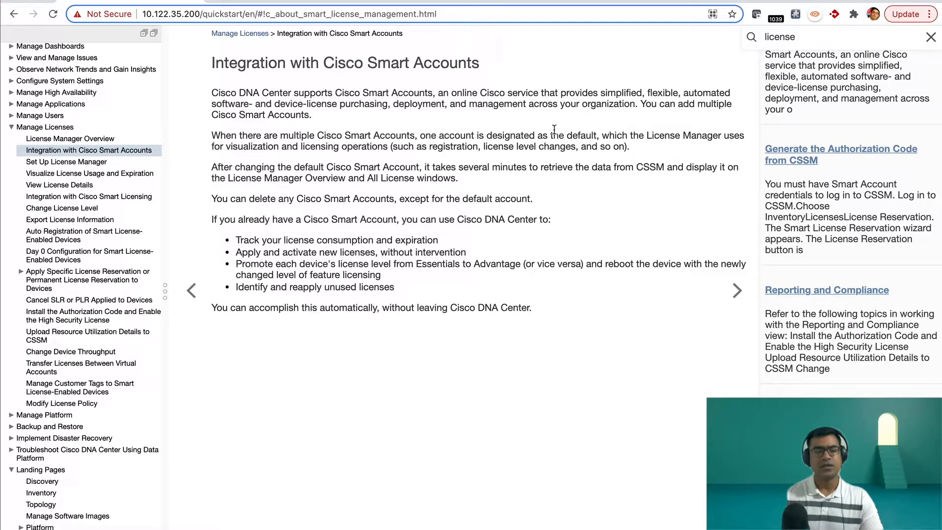
pyautogui.click(93, 162)
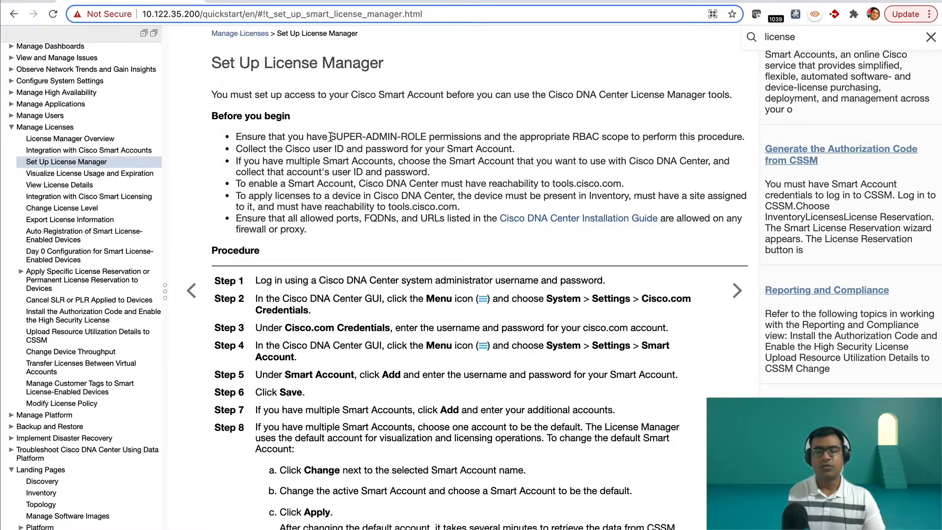
pyautogui.scroll(-1, 331, 137)
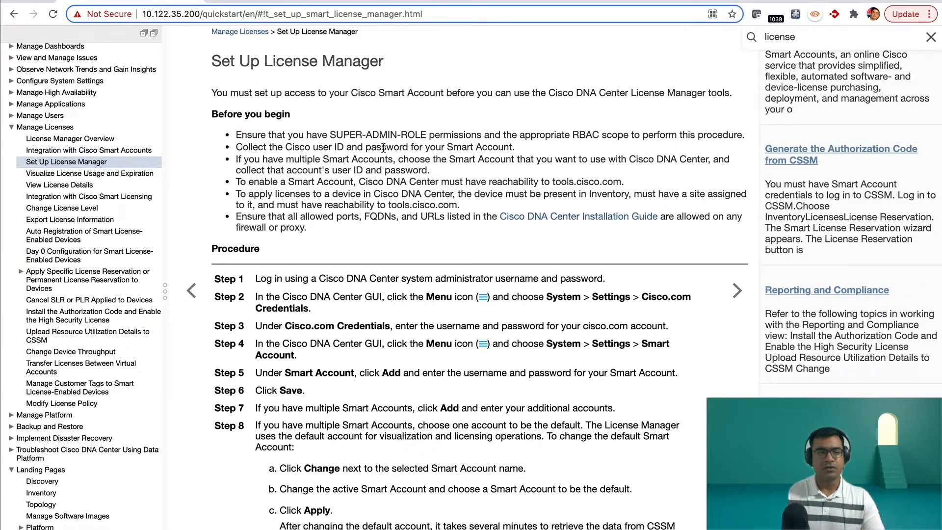
# Step: Read the help topics on visualizing license usage, integration with Cisco Smart Licensing, and uploading resource utilization details to CSSM
pyautogui.click(120, 174)
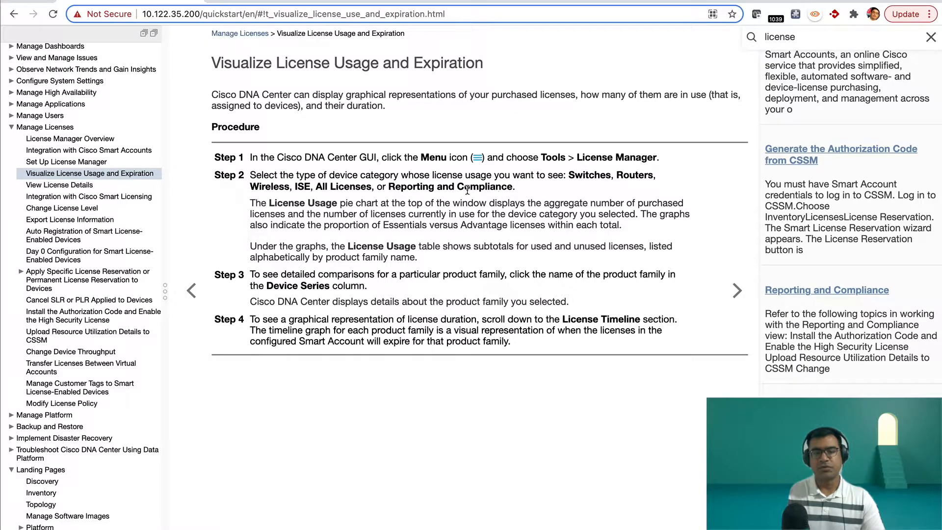
pyautogui.moveTo(387, 187); pyautogui.dragTo(511, 187)
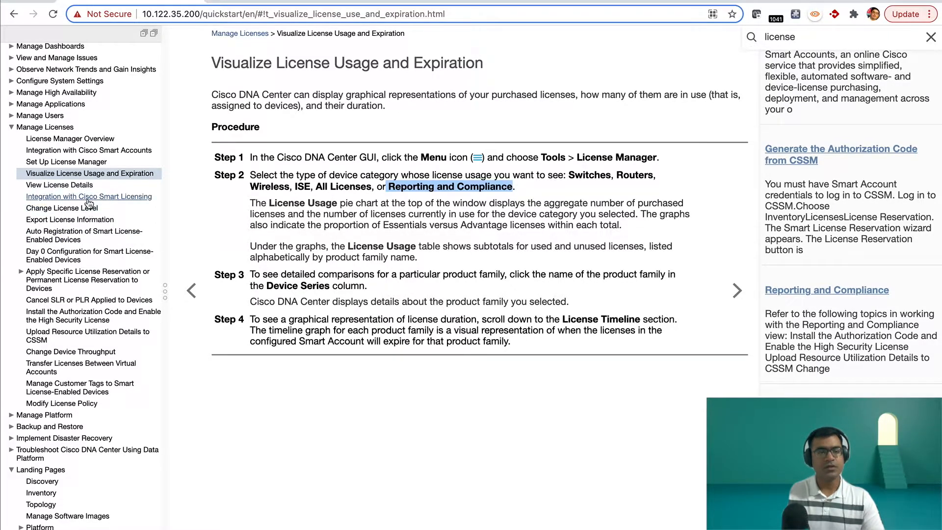
pyautogui.click(130, 200)
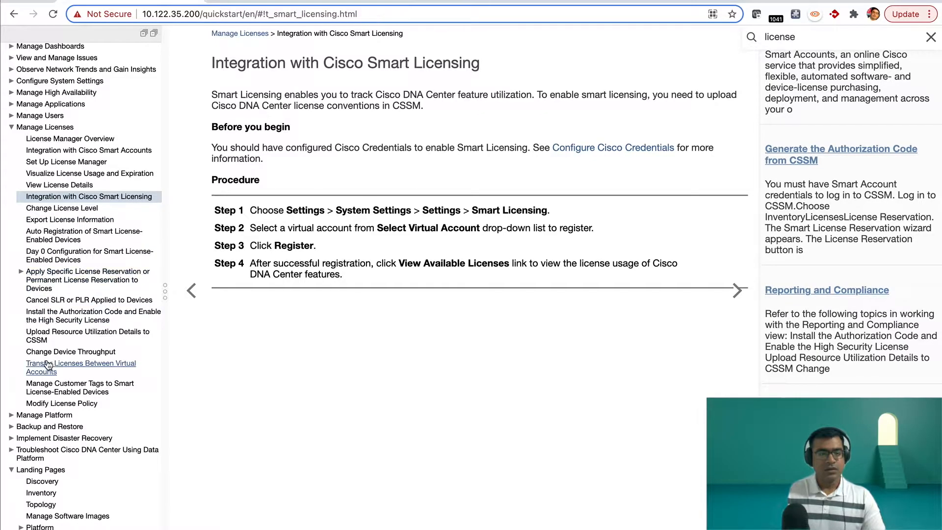
pyautogui.click(107, 339)
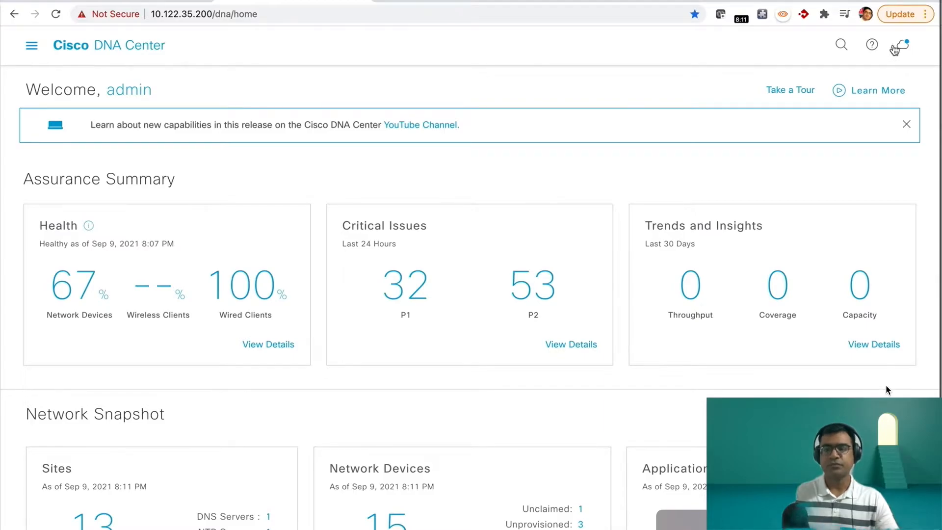
# Step: Check the installed Cisco DNA Center version in the product's About information
pyautogui.click(871, 44)
pyautogui.click(795, 92)
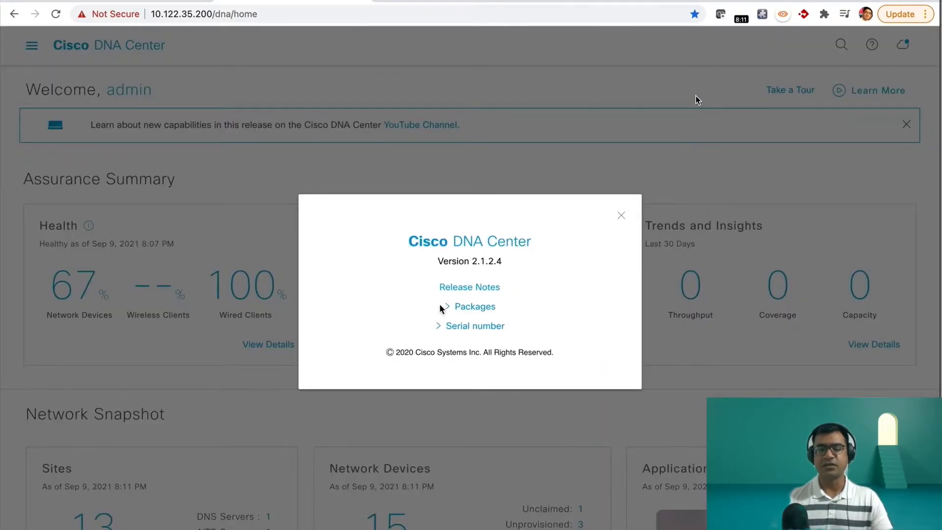
pyautogui.moveTo(513, 264); pyautogui.dragTo(439, 261)
pyautogui.click(621, 215)
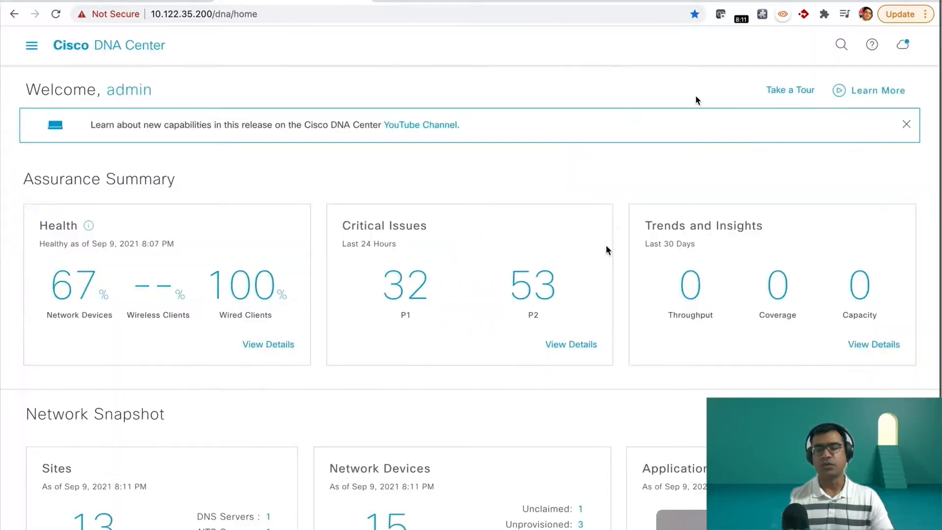
# Step: Check the Software Updates page for the Cisco DNA Center release being offered
pyautogui.click(901, 47)
pyautogui.click(815, 180)
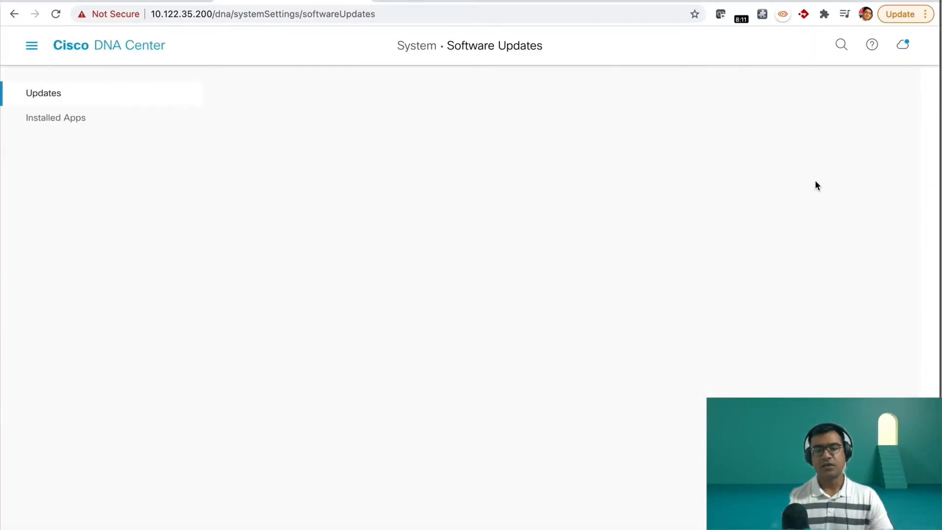
pyautogui.moveTo(512, 146); pyautogui.dragTo(362, 147)
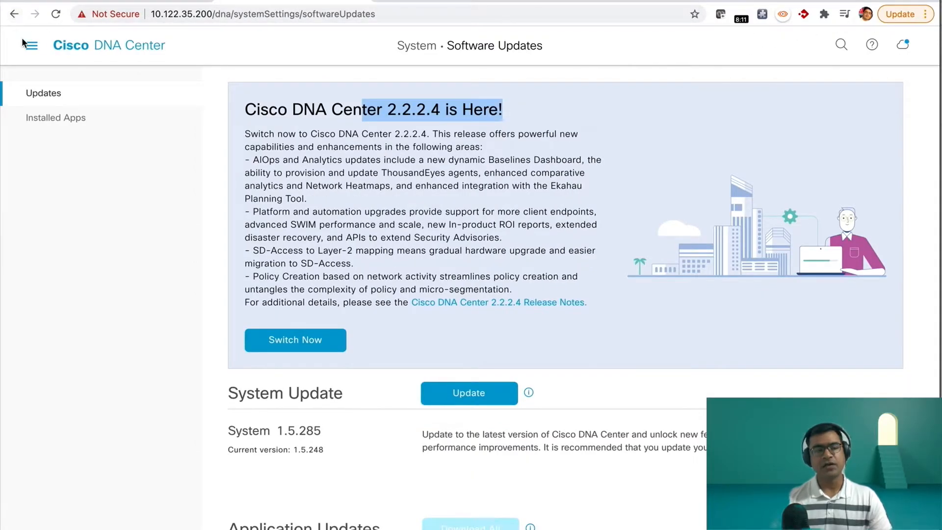
# Step: Open the network device inventory for site RTP5 and check the border router's image version
pyautogui.click(32, 45)
pyautogui.click(74, 161)
pyautogui.click(253, 114)
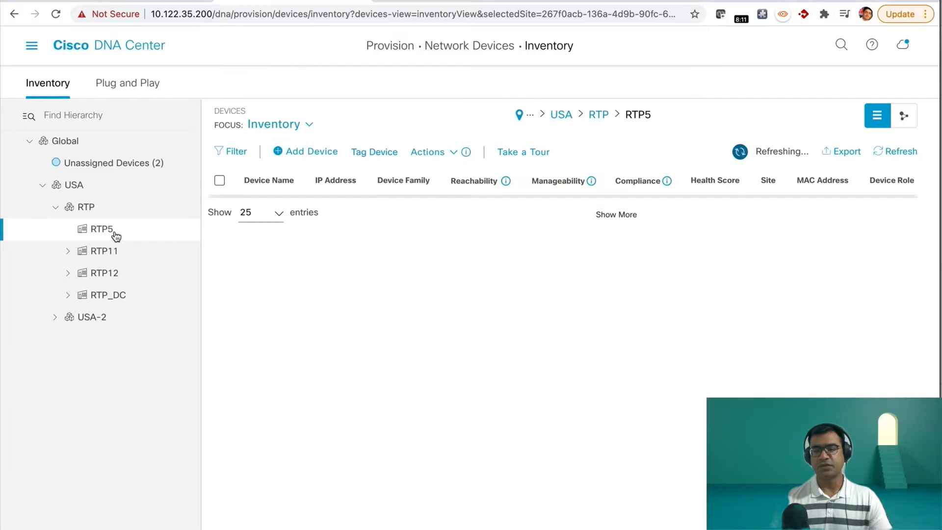
pyautogui.hscroll(6, 727, 285)
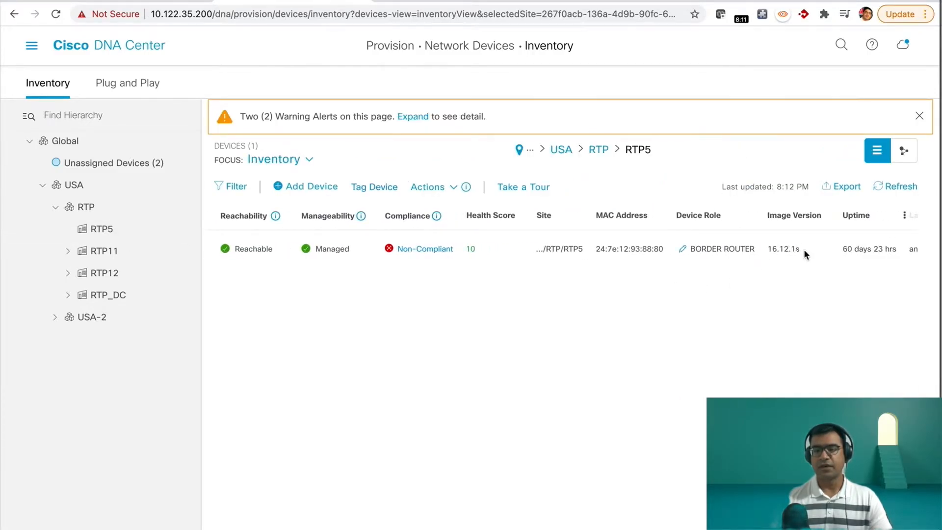
pyautogui.moveTo(774, 252); pyautogui.dragTo(765, 249)
pyautogui.hscroll(5, 726, 311)
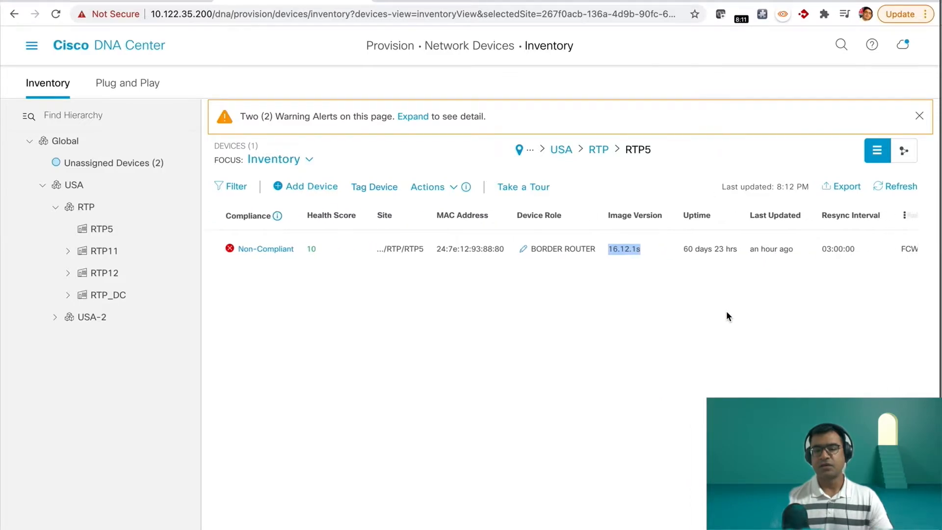
pyautogui.hscroll(-12, 726, 311)
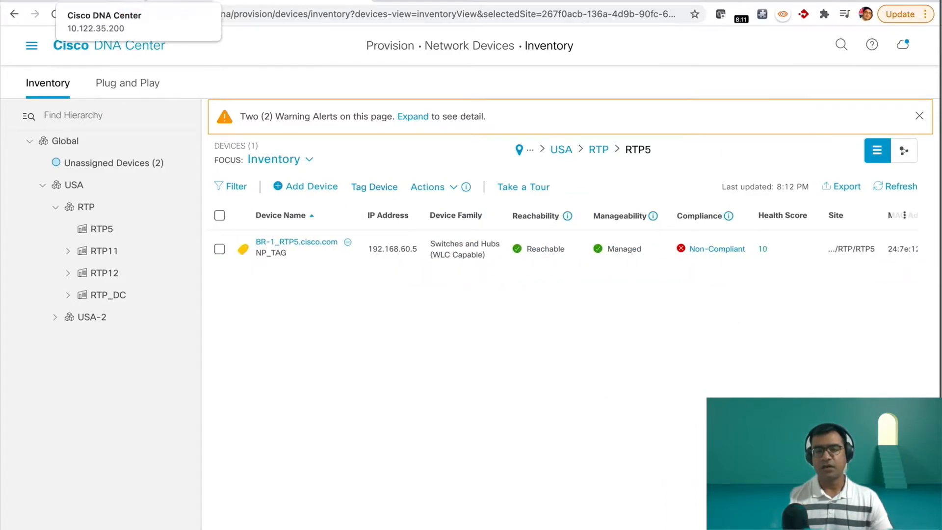
# Step: Switch the inventory focus to Software Images and review the RTP5 device's image update readiness check, including its golden image
pyautogui.click(309, 159)
pyautogui.click(303, 220)
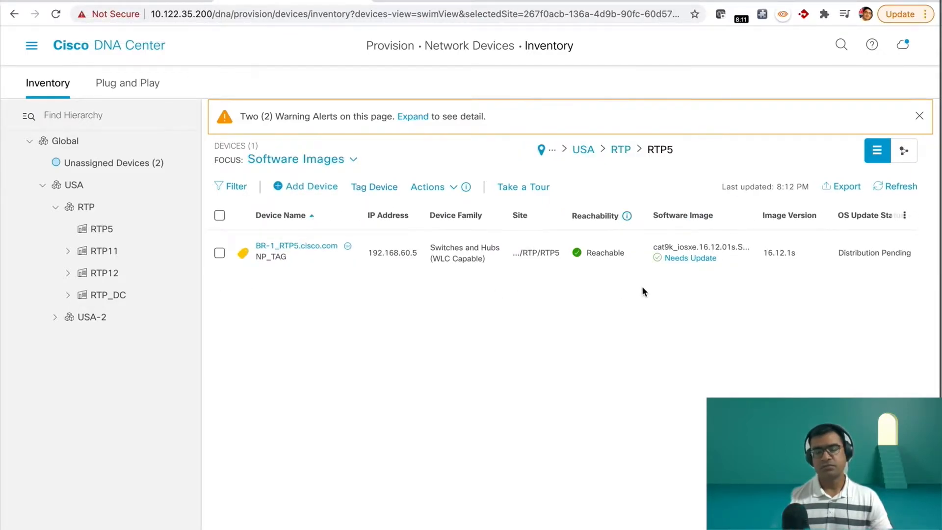
pyautogui.hscroll(5, 642, 289)
pyautogui.click(580, 259)
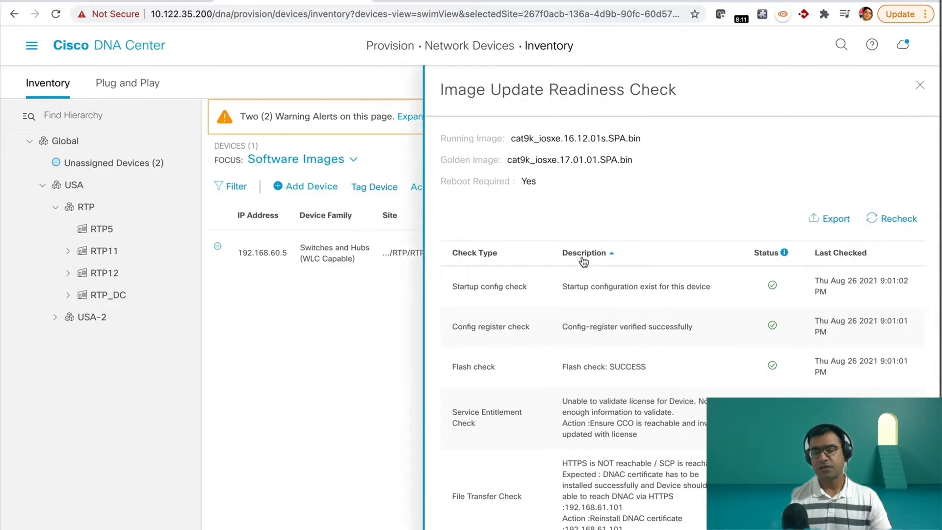
pyautogui.moveTo(640, 160); pyautogui.dragTo(438, 163)
pyautogui.click(332, 376)
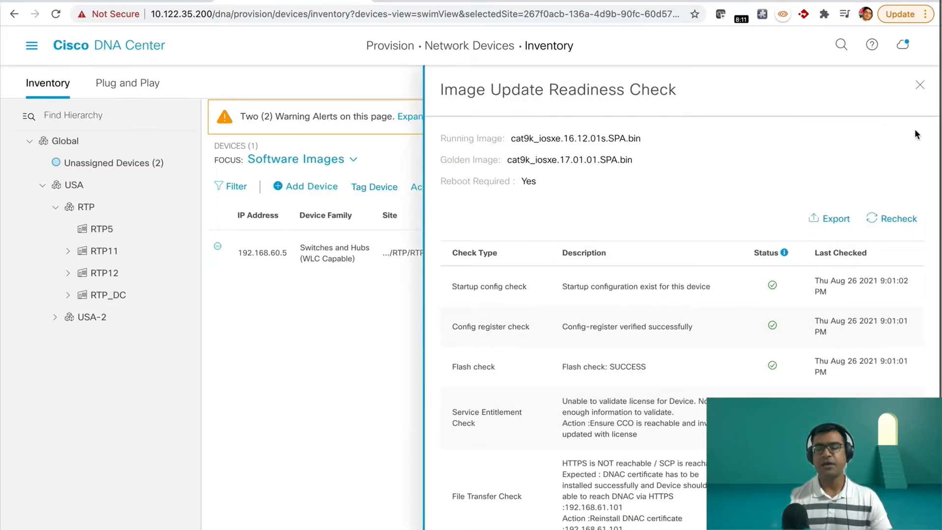
pyautogui.click(919, 85)
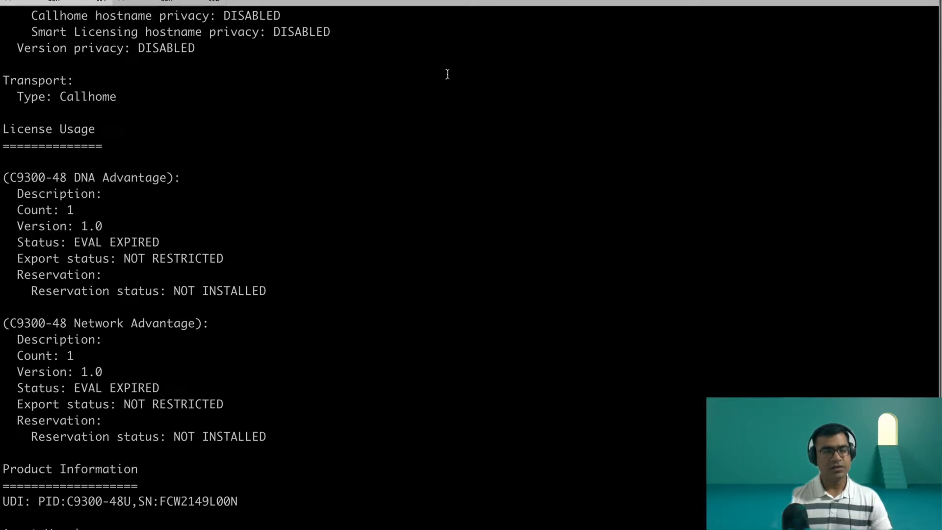
# Step: In the BR-1_RTP5 terminal session, examine the smart licensing, reservation, registration and transport sections of the "sh lice all" output
pyautogui.scroll(12, 447, 74)
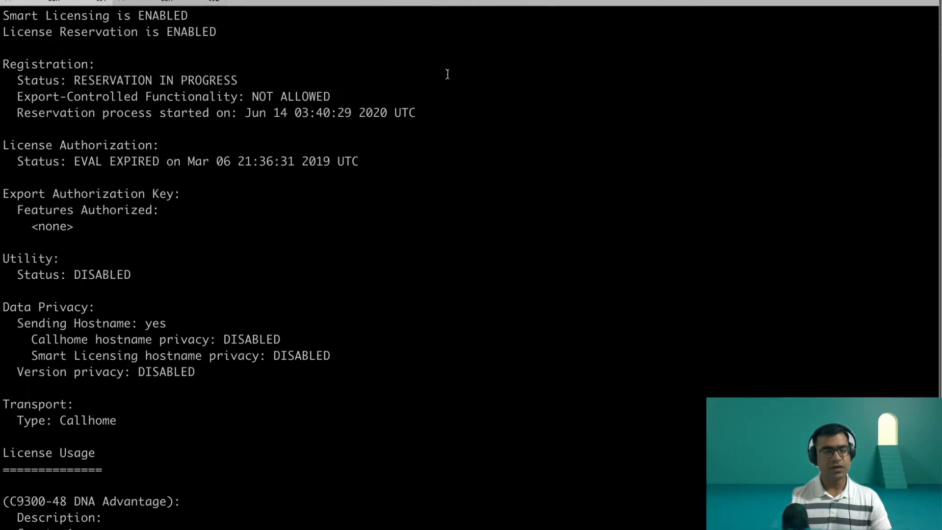
pyautogui.scroll(-3, 447, 74)
pyautogui.moveTo(184, 128); pyautogui.dragTo(3, 128)
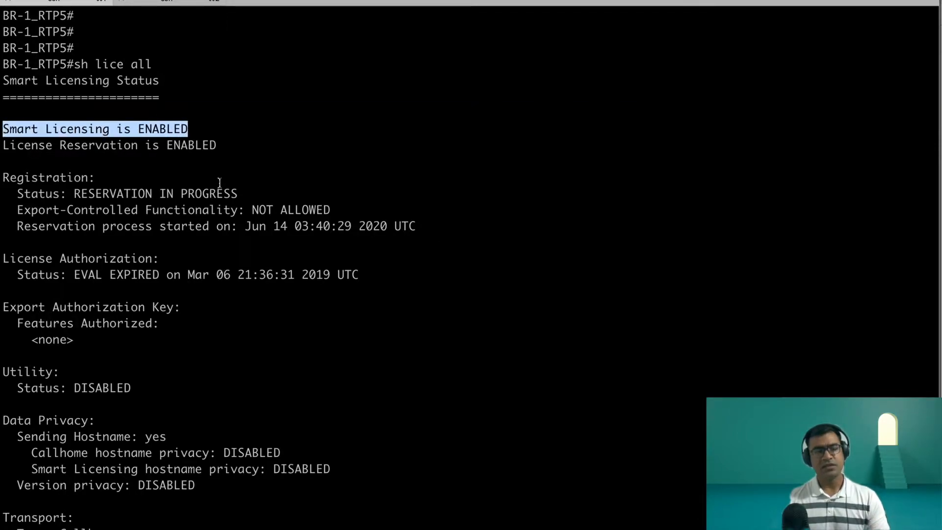
pyautogui.moveTo(224, 143); pyautogui.dragTo(4, 145)
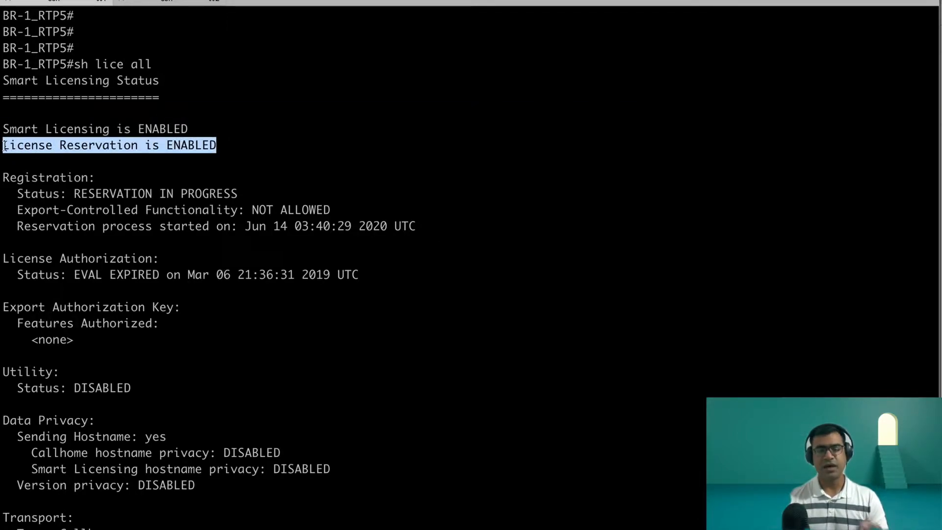
pyautogui.scroll(-2, 332, 147)
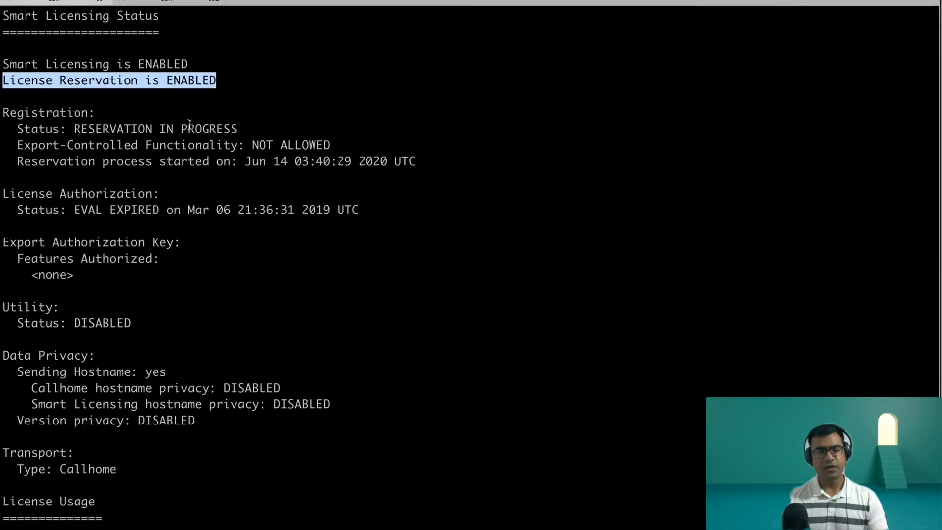
pyautogui.scroll(-2, 268, 219)
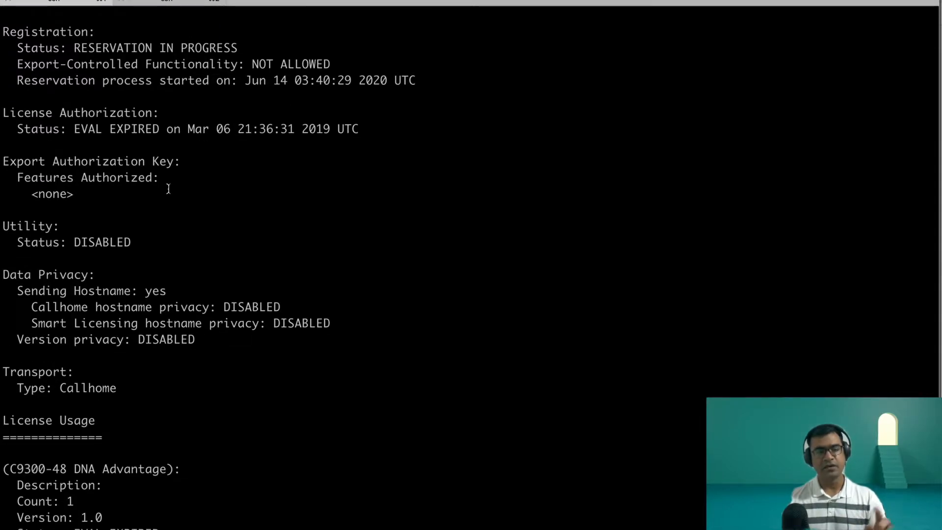
pyautogui.scroll(-5, 167, 188)
pyautogui.moveTo(120, 203); pyautogui.dragTo(5, 174)
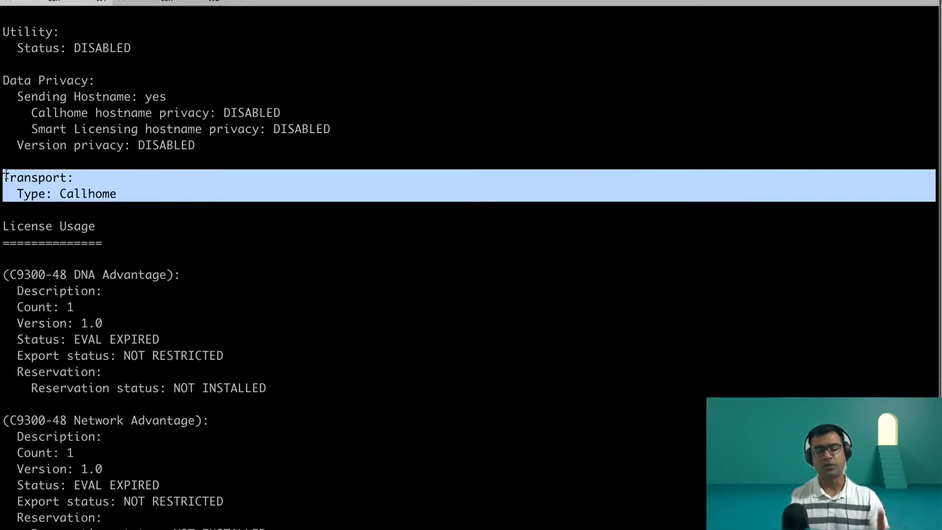
# Step: Examine the license usage, agent version and reservation details in the rest of the "sh lice all" output
pyautogui.click(335, 127)
pyautogui.scroll(-6, 335, 126)
pyautogui.scroll(12, 335, 126)
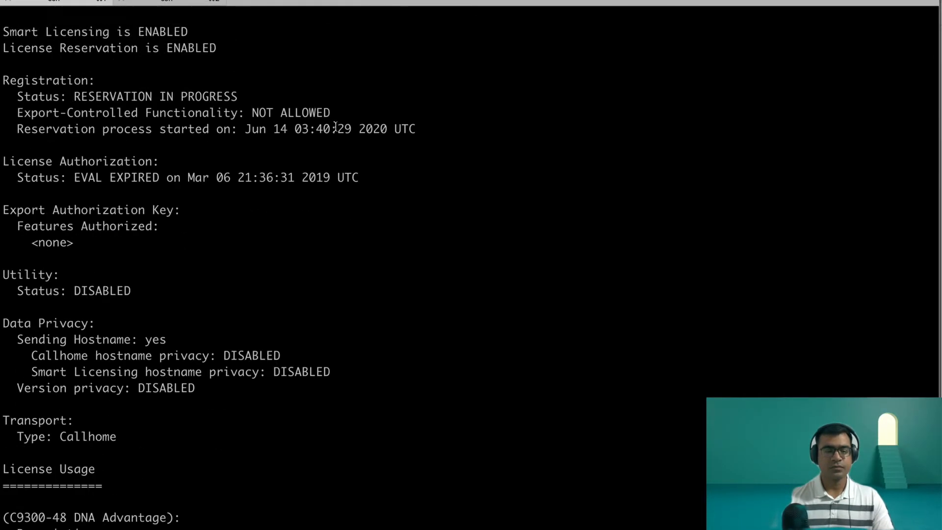
pyautogui.scroll(-11, 335, 127)
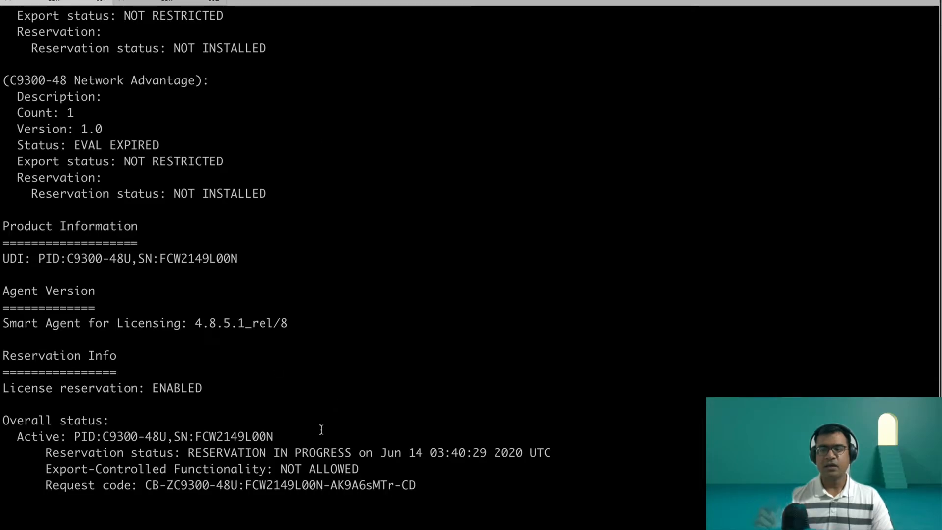
pyautogui.scroll(10, 432, 367)
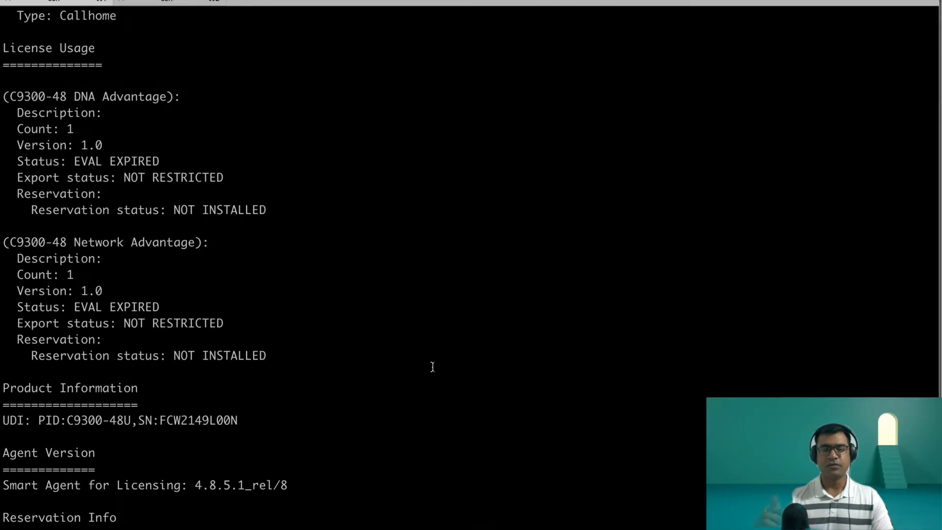
# Step: Examine the "sh version" output of BR-1_RTP5 for the software version, technology package licenses and smart licensing status
pyautogui.scroll(-10, 432, 367)
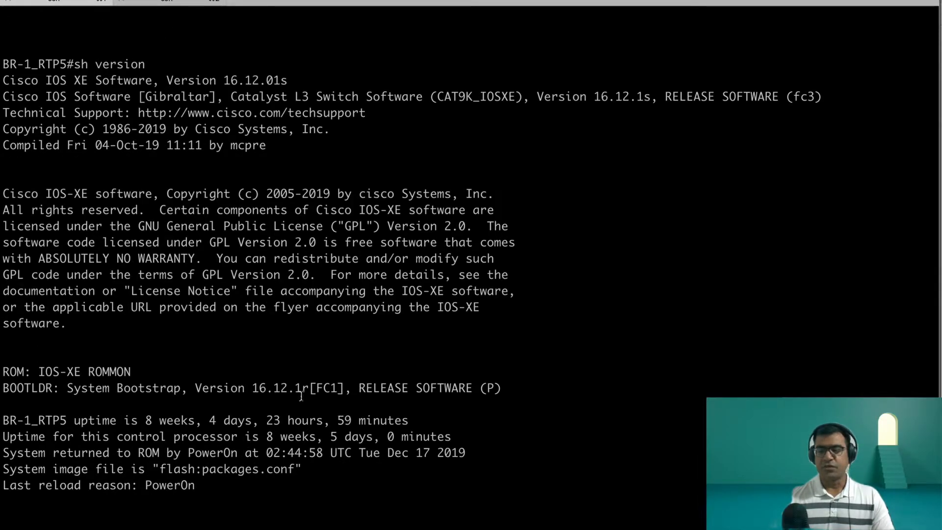
pyautogui.moveTo(252, 389); pyautogui.dragTo(383, 395)
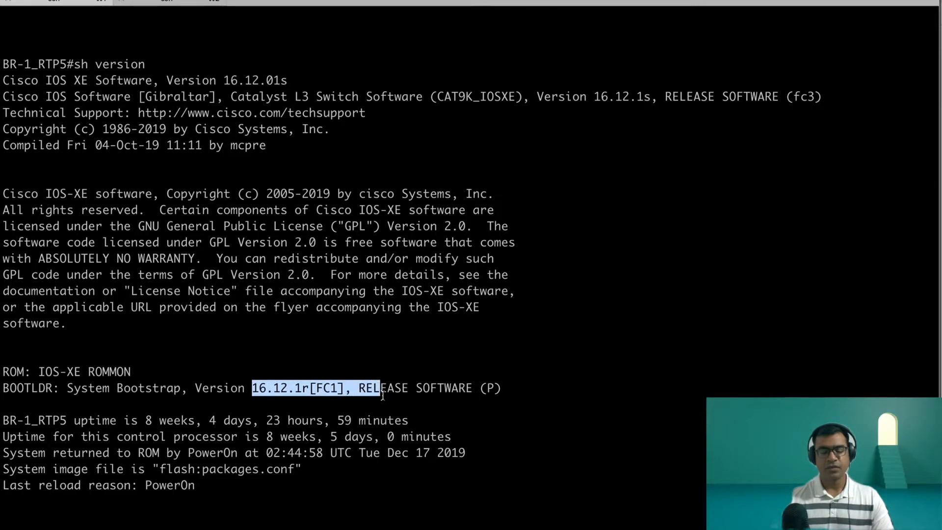
pyautogui.scroll(-10, 591, 420)
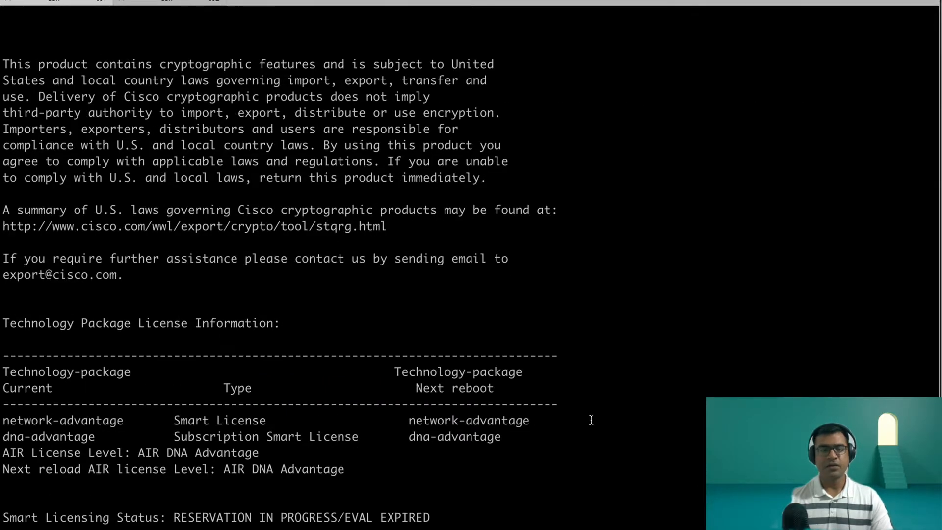
pyautogui.scroll(-10, 591, 420)
pyautogui.moveTo(233, 466); pyautogui.dragTo(308, 469)
pyautogui.click(525, 346)
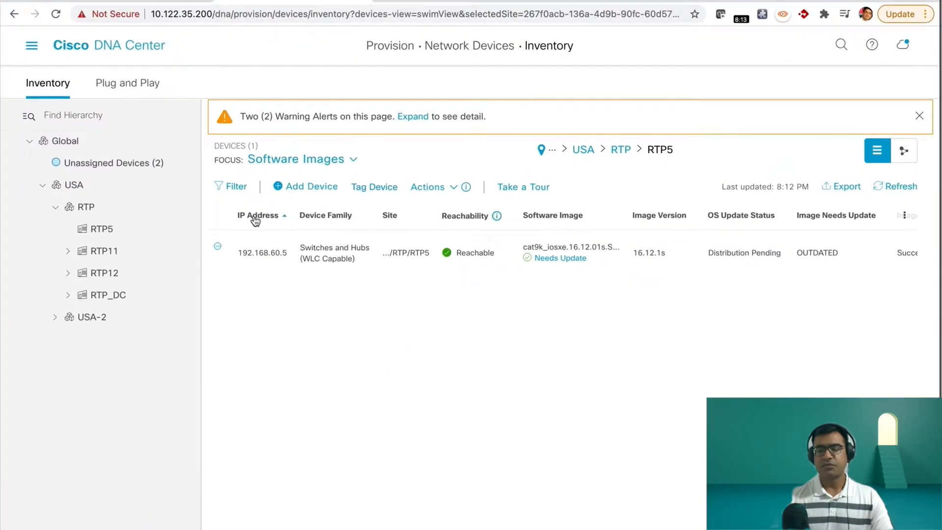
# Step: Return to the Cisco DNA Center inventory and look up the available software image actions
pyautogui.click(452, 187)
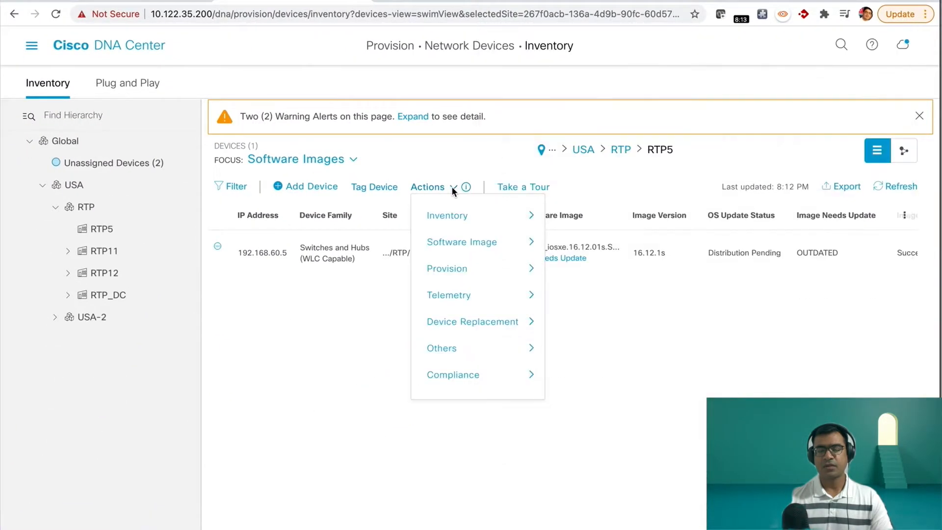
pyautogui.moveTo(479, 242)
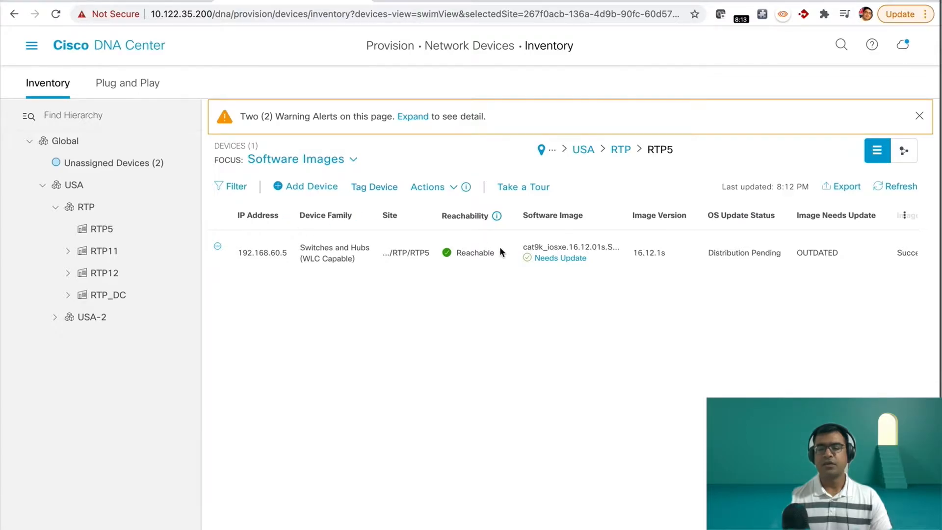
# Step: Open the image update readiness check for the RTP5 switch and rerun its checks
pyautogui.click(576, 258)
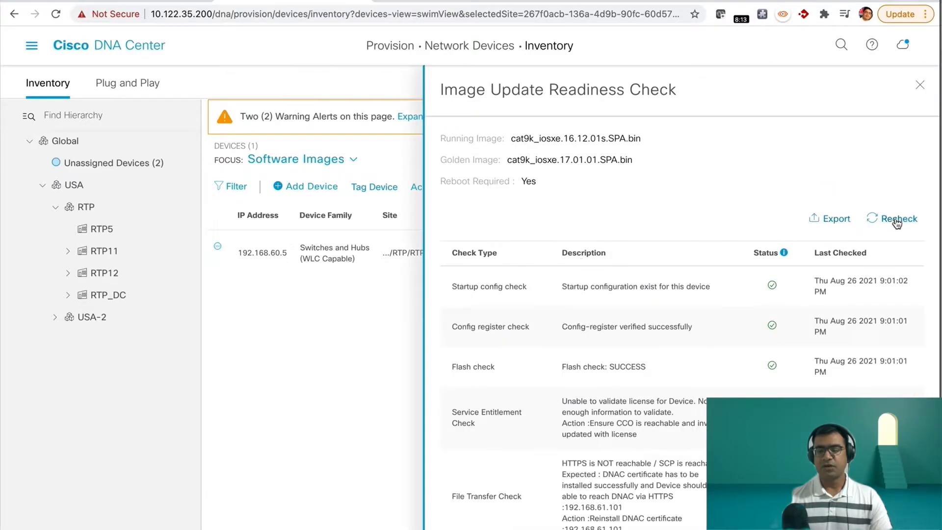
pyautogui.scroll(-1, 749, 363)
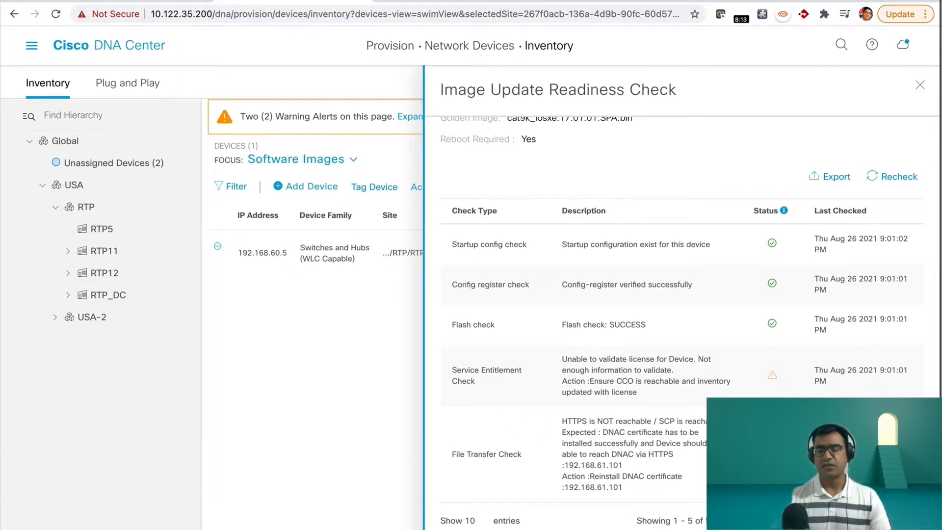
pyautogui.click(899, 179)
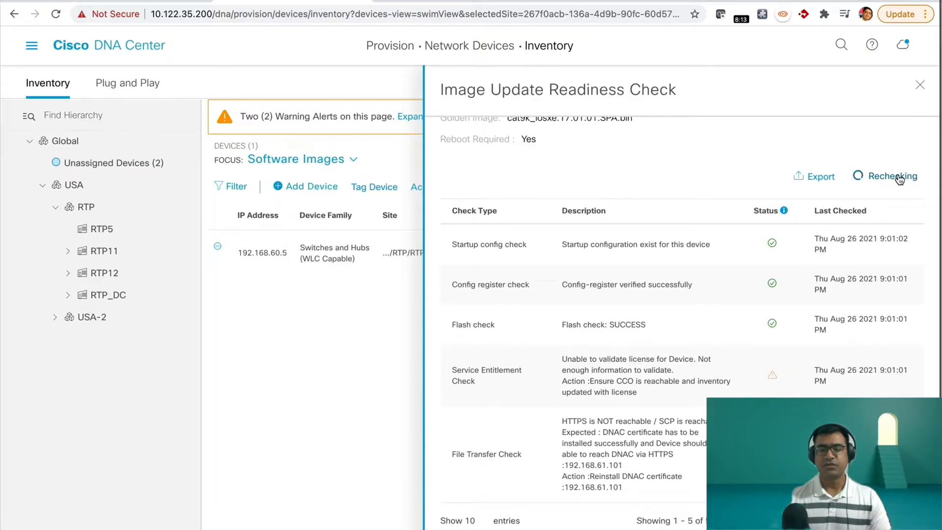
# Step: In the other inventory browser tab, select BR-1_RTP5.cisco.com and look up the actions available for it
pyautogui.click(108, 2)
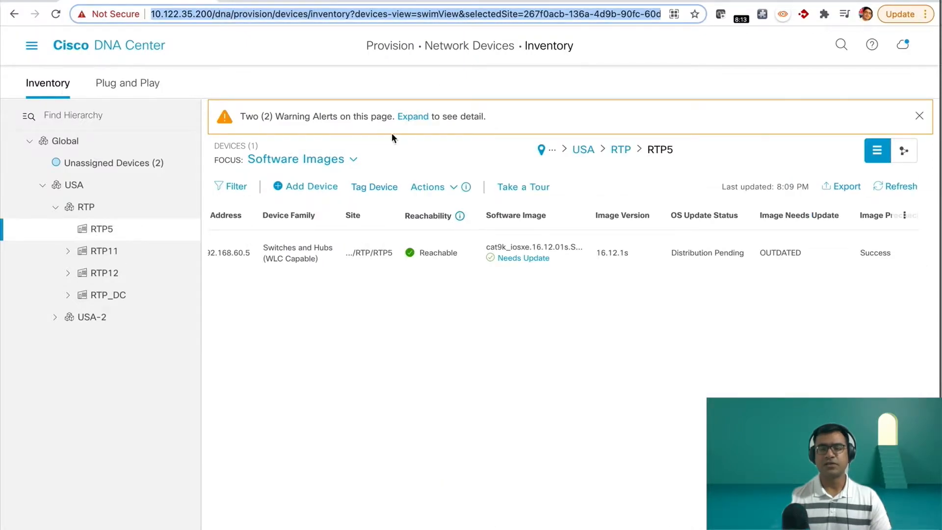
pyautogui.click(352, 160)
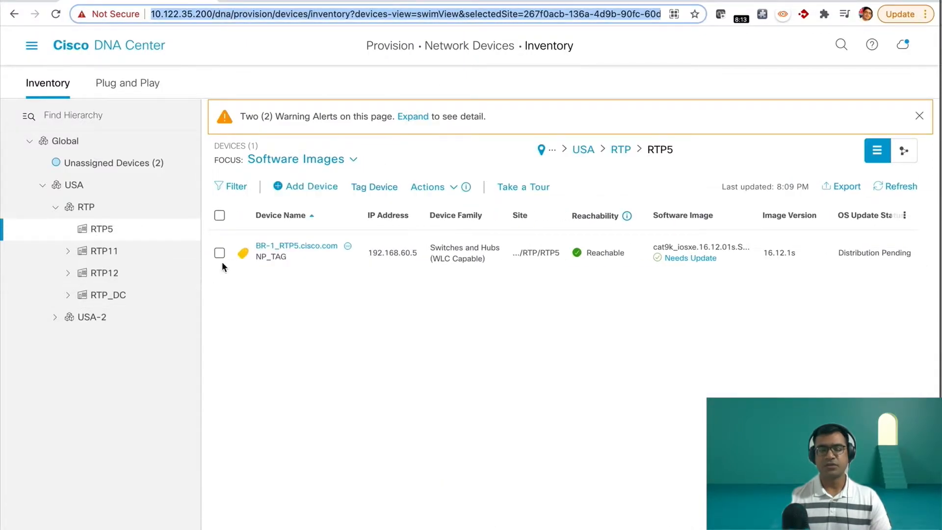
pyautogui.click(219, 252)
pyautogui.click(453, 187)
pyautogui.moveTo(457, 228)
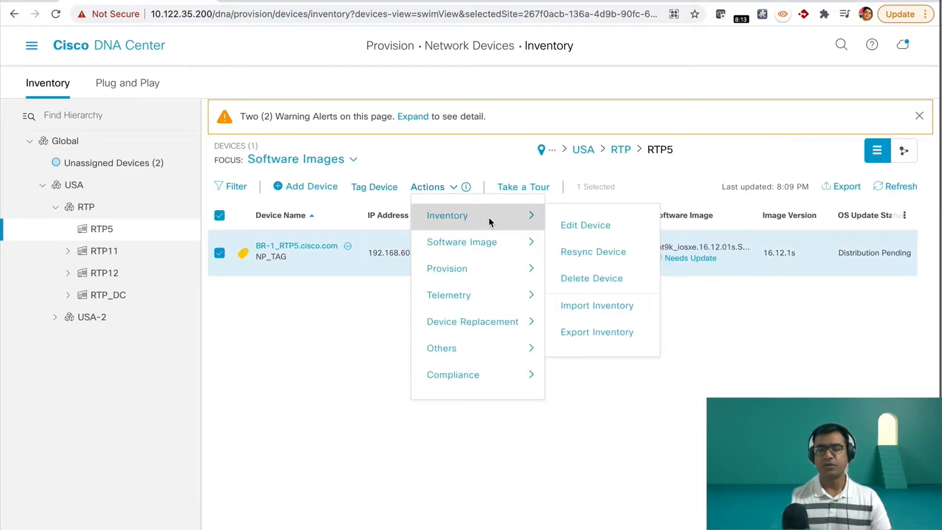
# Step: Return to the rechecked readiness results, examine each check's status, and close the readiness check
pyautogui.click(302, 2)
pyautogui.scroll(-3, 687, 328)
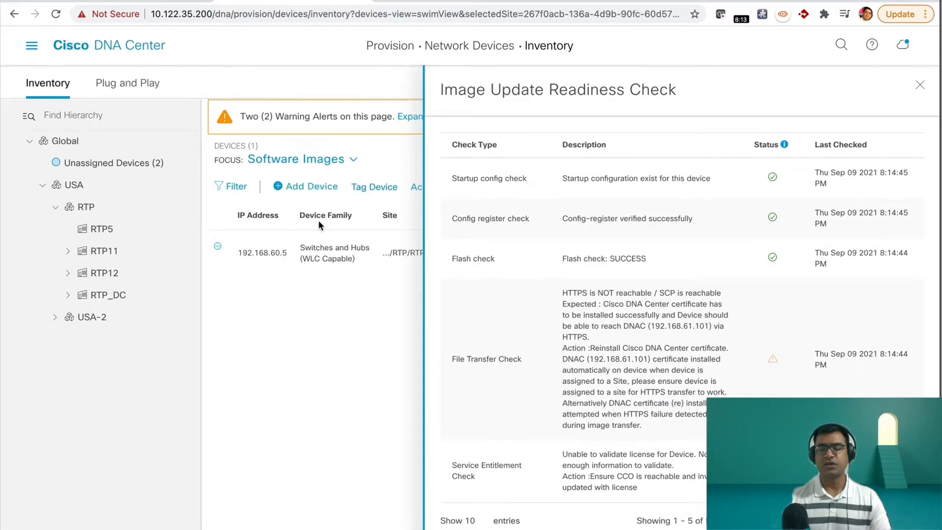
pyautogui.click(920, 86)
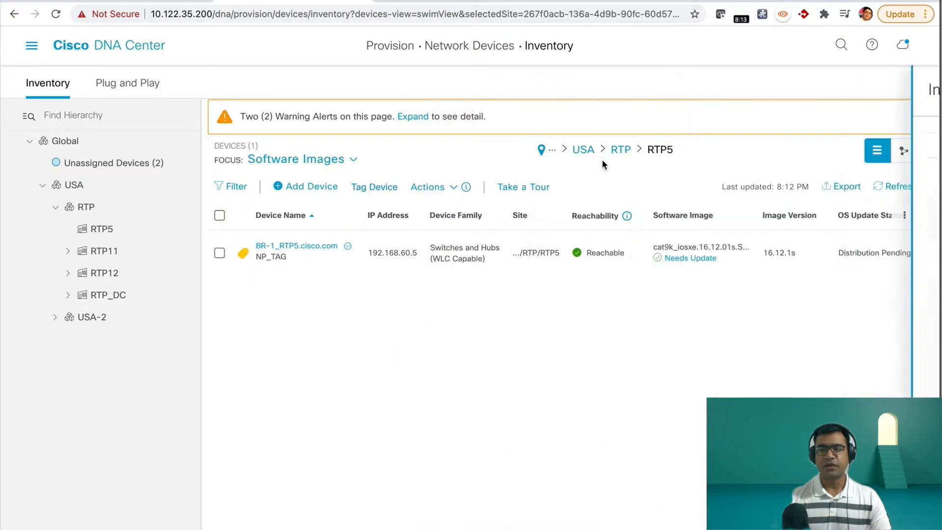
# Step: Set up an image update for BR-1_RTP5.cisco.com with distribution set to Now and activation initiated right after distribution completes successfully
pyautogui.click(219, 252)
pyautogui.click(452, 189)
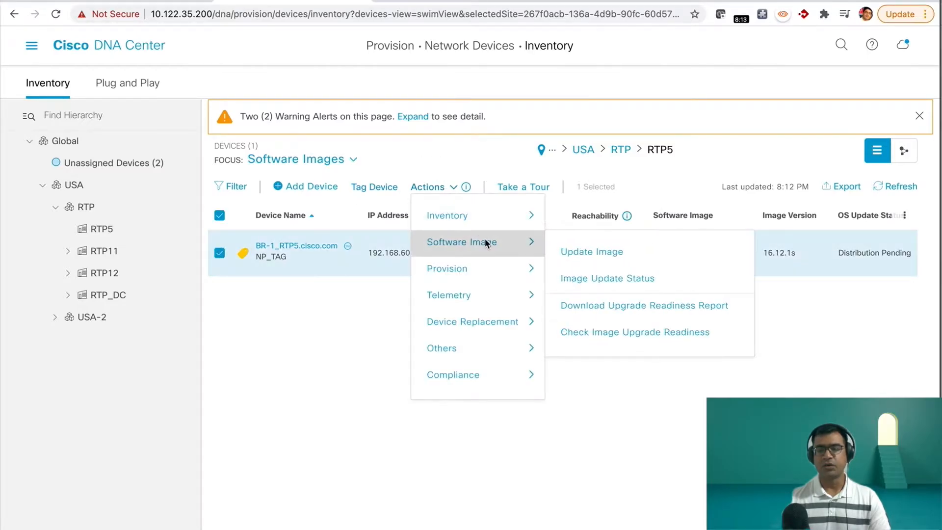
pyautogui.click(614, 252)
pyautogui.click(460, 218)
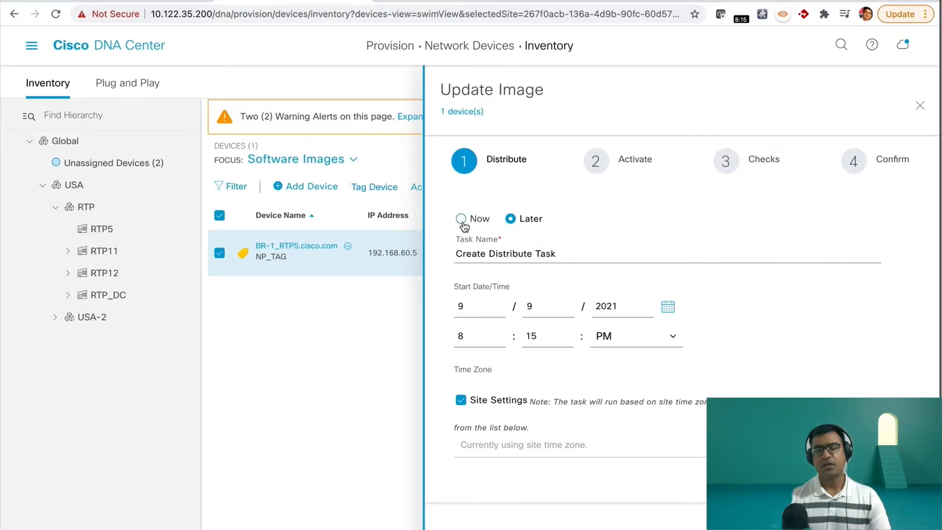
pyautogui.click(893, 525)
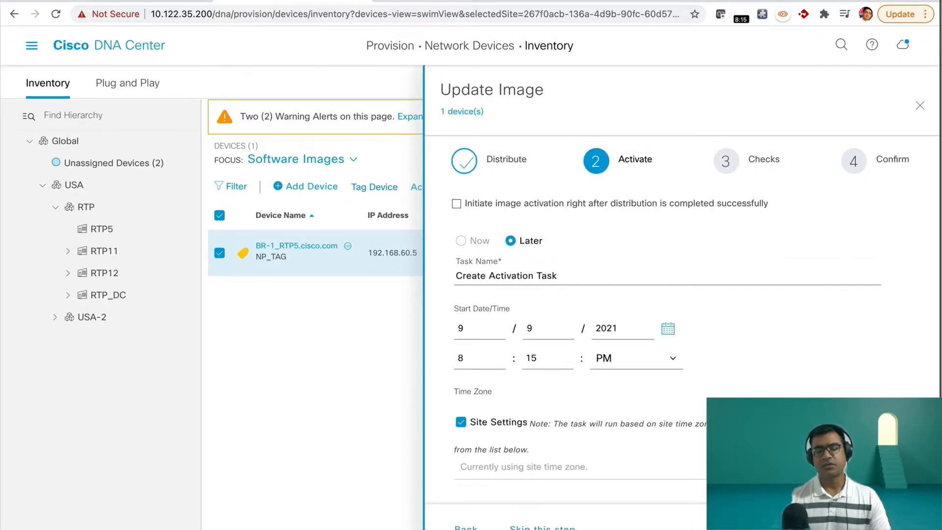
pyautogui.click(456, 204)
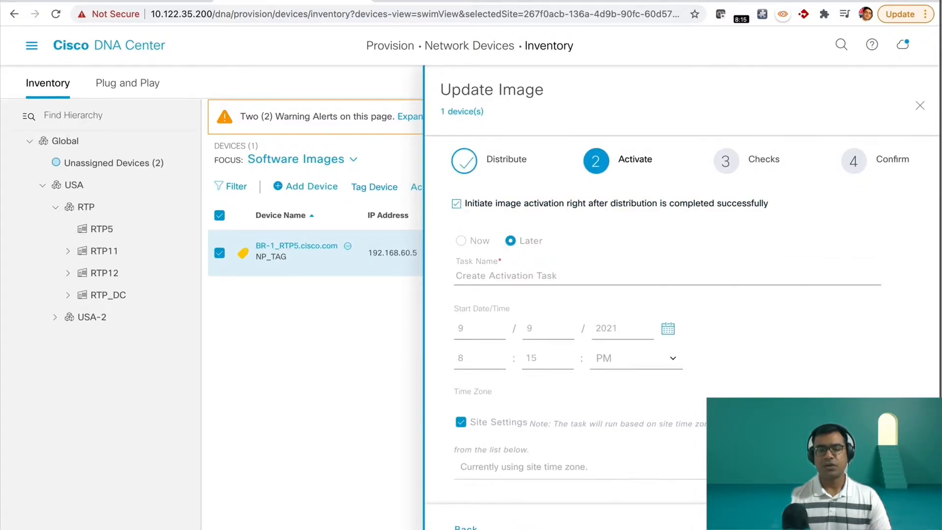
pyautogui.click(893, 524)
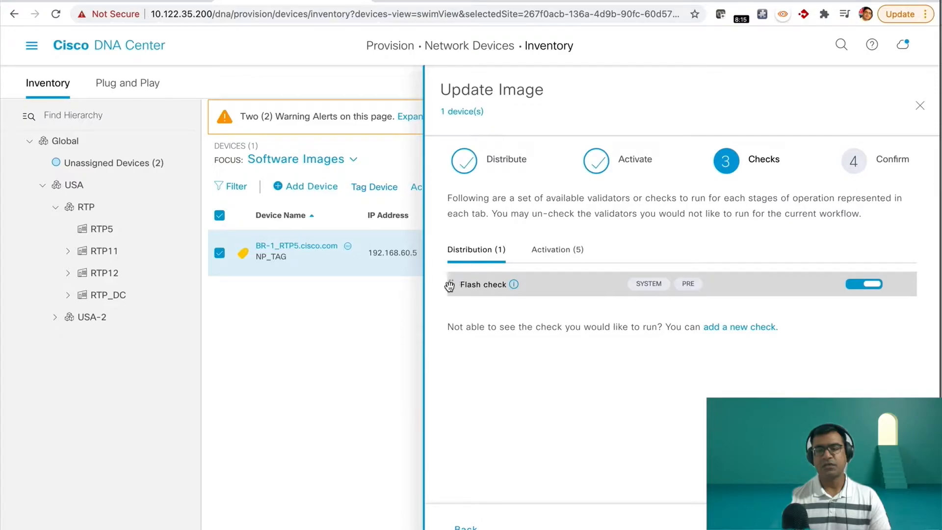
# Step: Draft a new custom check containing the command "sh ip int bri | ex unass" with BR-1_RTP5.cisco.com as test device
pyautogui.click(762, 325)
pyautogui.scroll(-1, 763, 348)
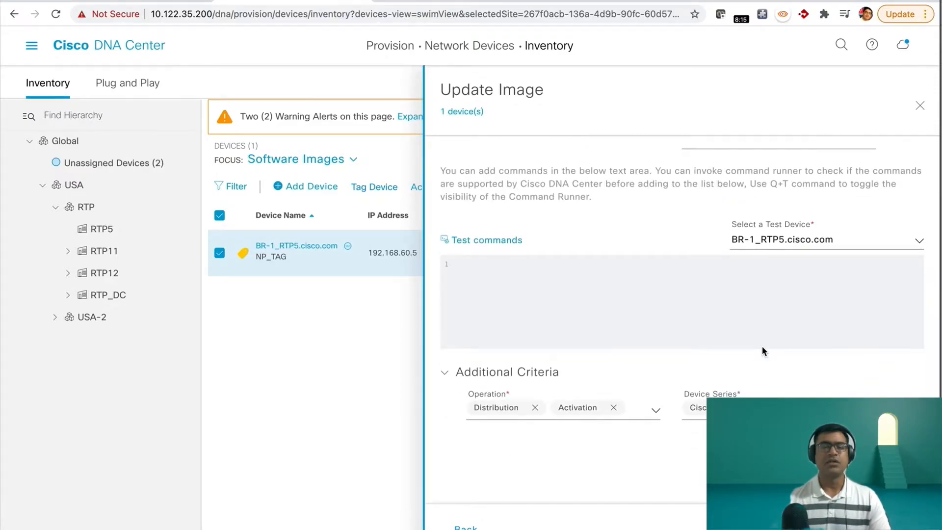
pyautogui.click(473, 265)
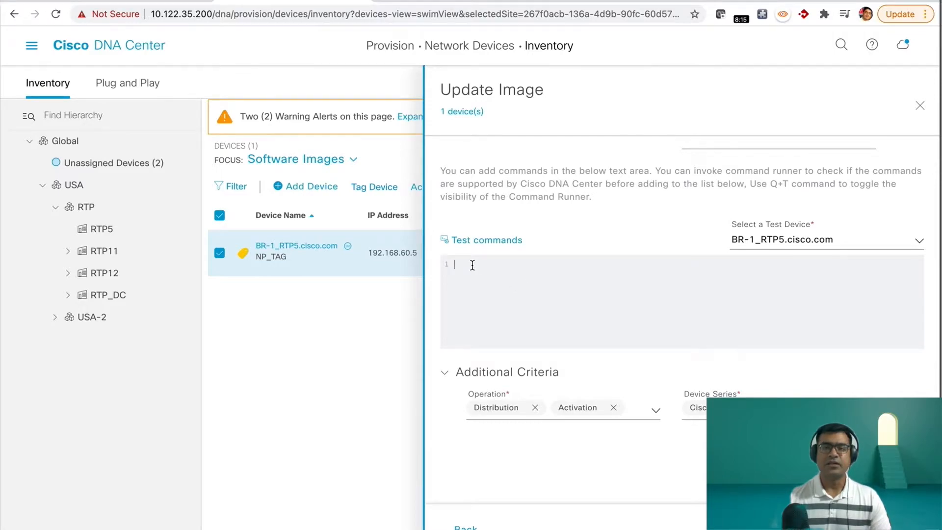
pyautogui.write('sh ip int')
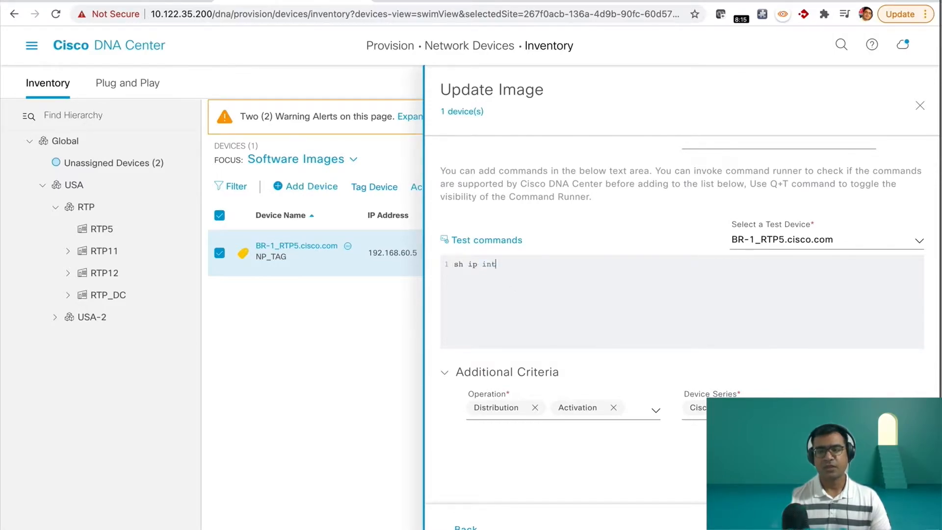
pyautogui.write(' bri | ex ')
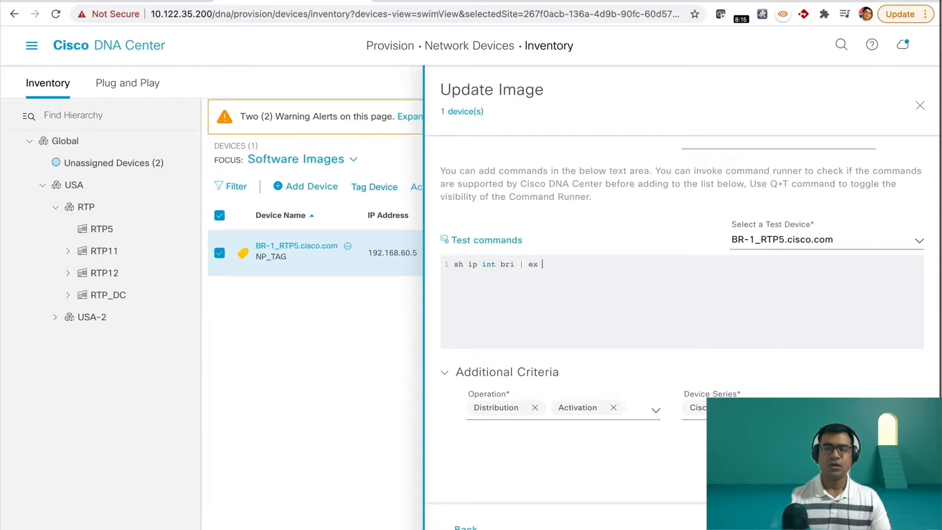
pyautogui.write('unass')
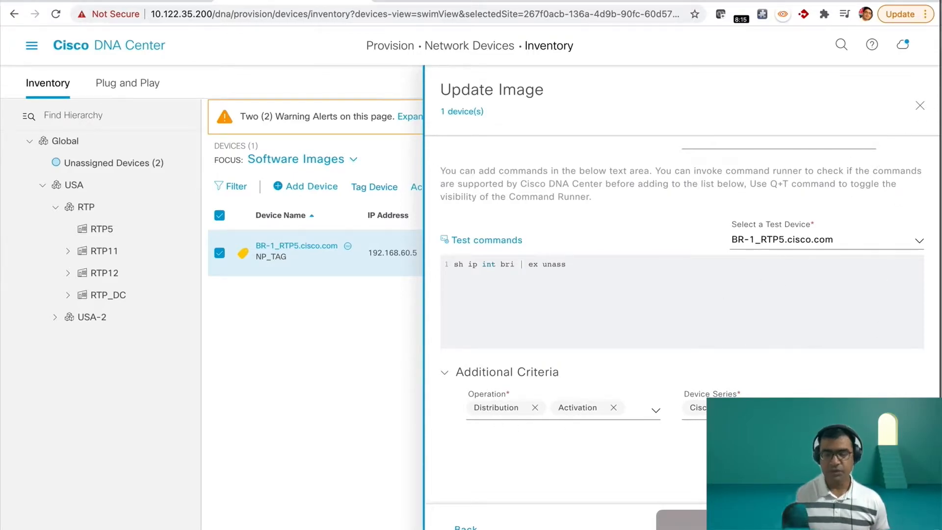
# Step: Test "sh ip int bri | ex unass" on BR-1_RTP5.cisco.com in Command Runner, and close the runner
pyautogui.click(487, 240)
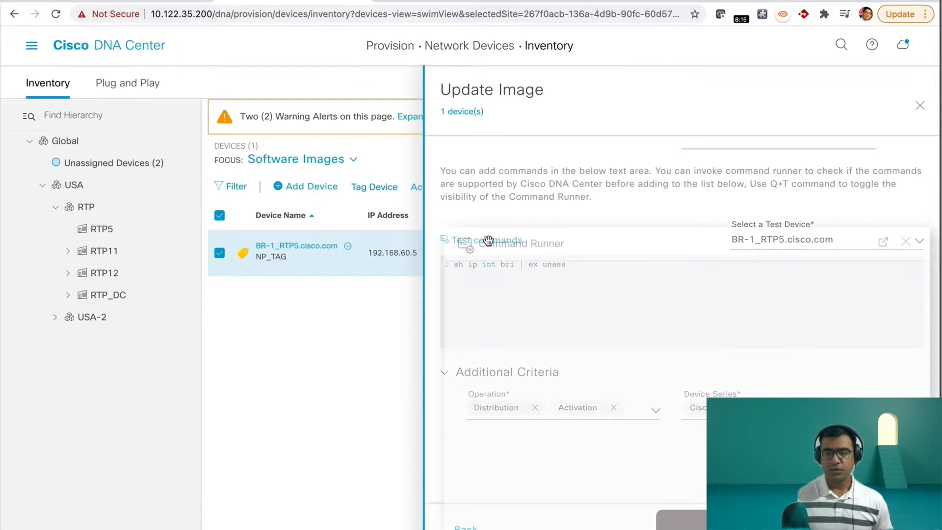
pyautogui.write('sh ip int bri | ex unass')
pyautogui.press('Return')
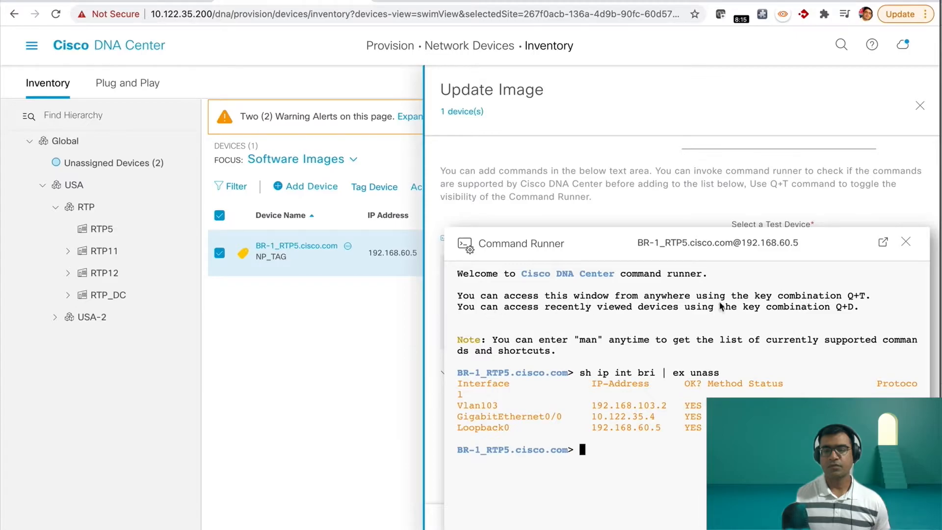
pyautogui.click(905, 242)
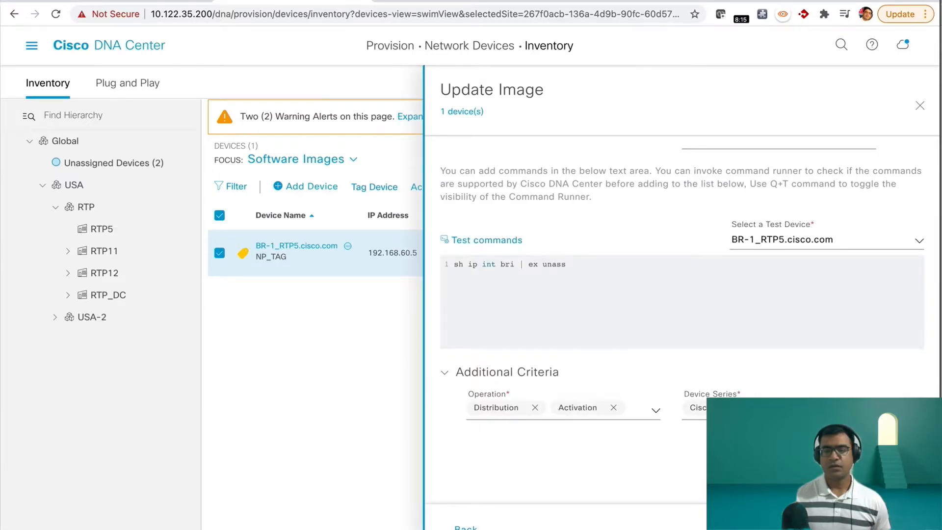
# Step: Look over the custom check's operation choices and the target image and version listed for the device being updated
pyautogui.click(584, 266)
pyautogui.press('Return')
pyautogui.press('BackSpace')
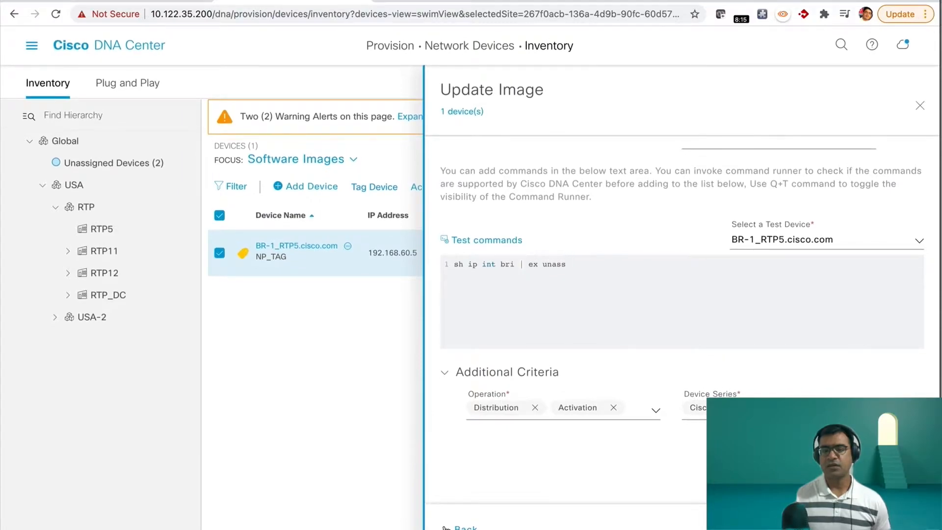
pyautogui.click(655, 411)
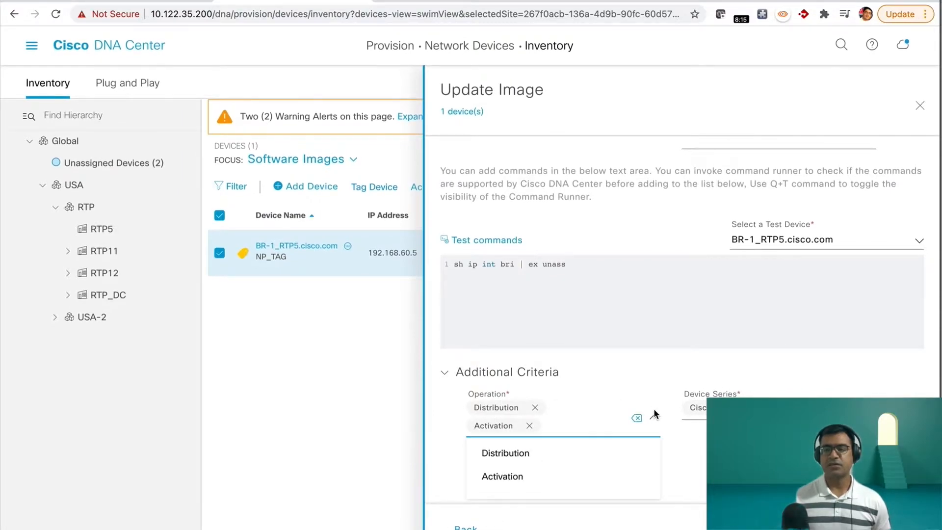
pyautogui.click(725, 381)
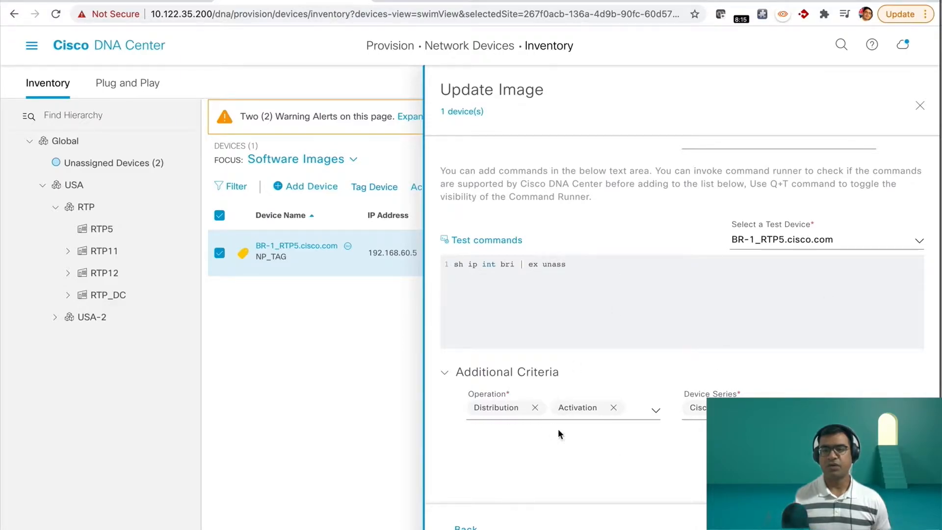
pyautogui.click(463, 111)
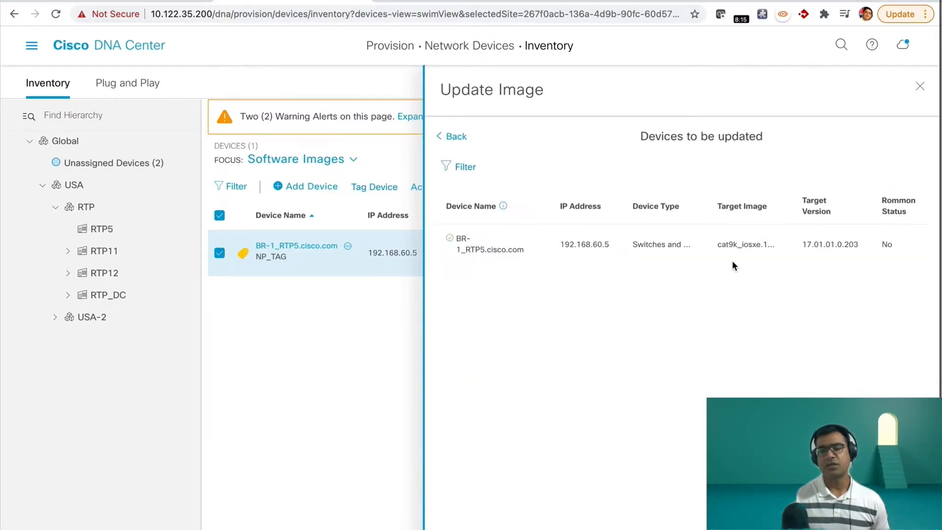
pyautogui.click(442, 135)
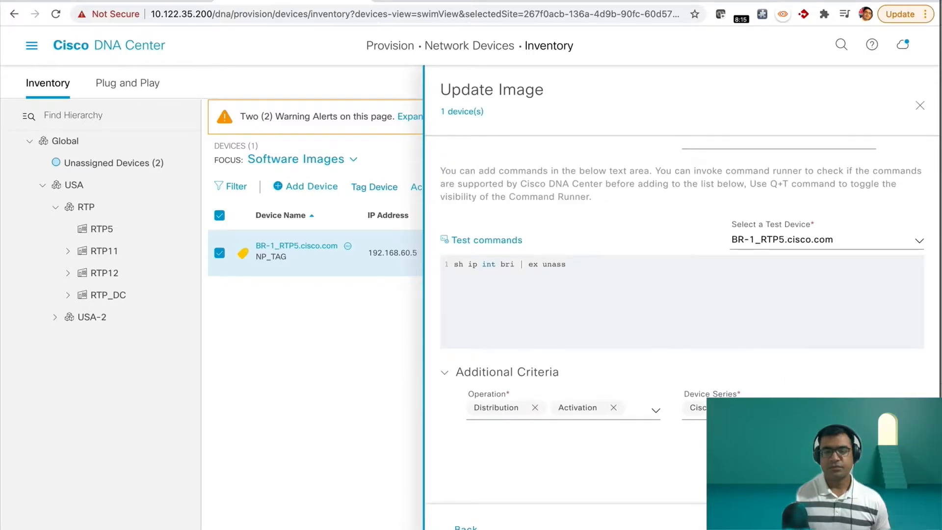
# Step: Review the distribution and activation checks in the confirmation summary and submit the image update, saving the check configuration for the device series
pyautogui.click(901, 526)
pyautogui.scroll(-1, 725, 367)
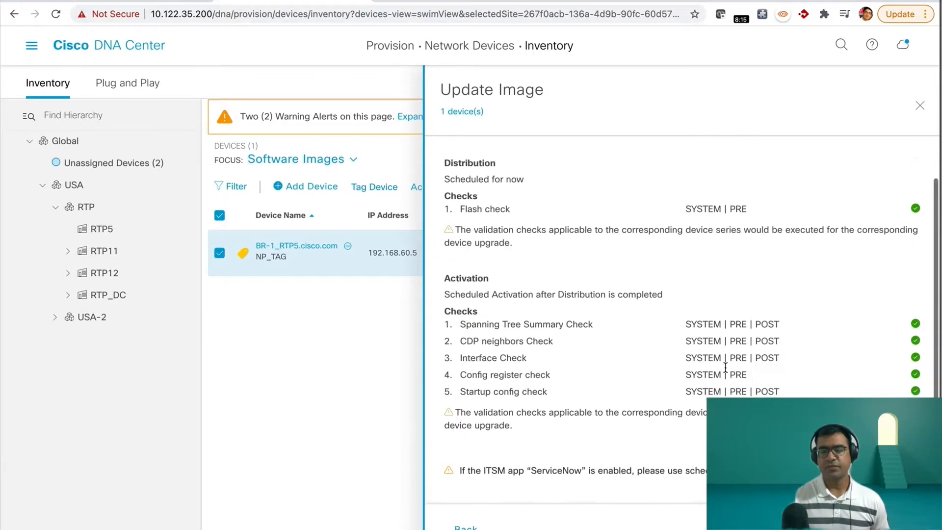
pyautogui.scroll(-2, 725, 367)
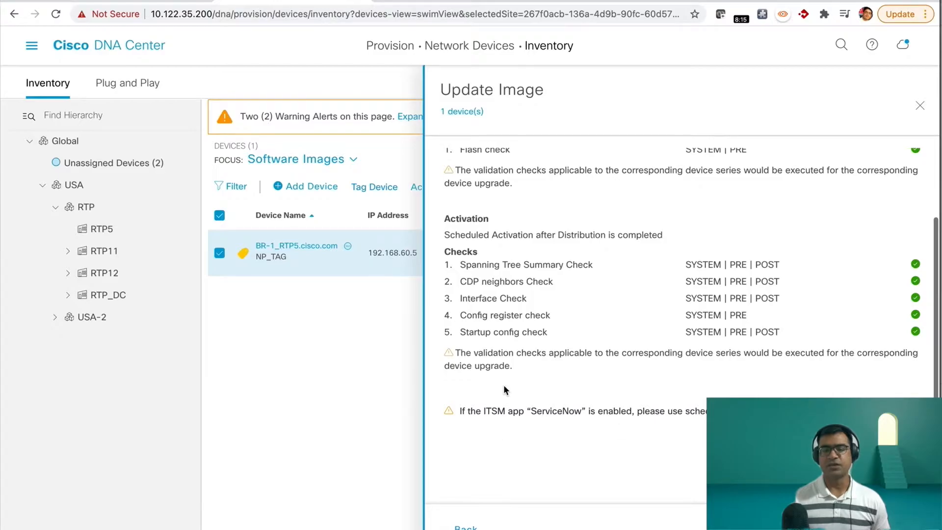
pyautogui.scroll(3, 603, 293)
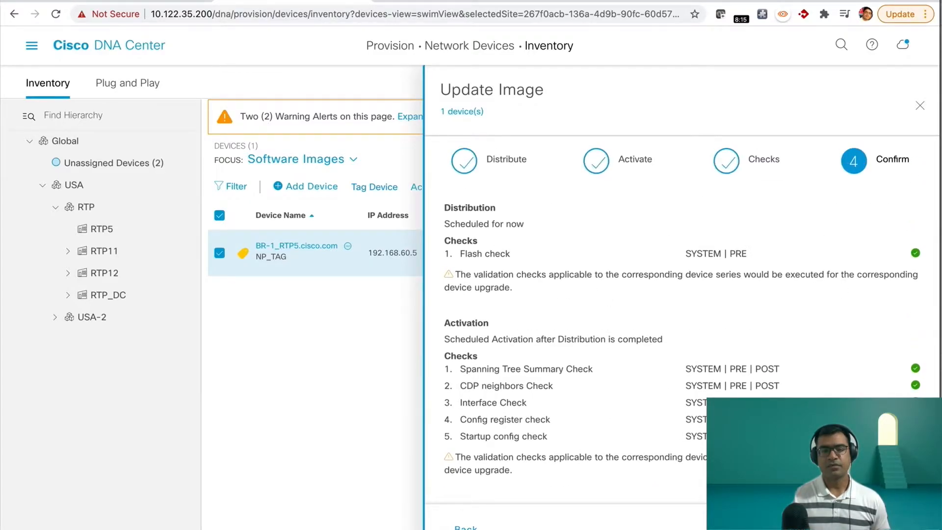
pyautogui.click(893, 526)
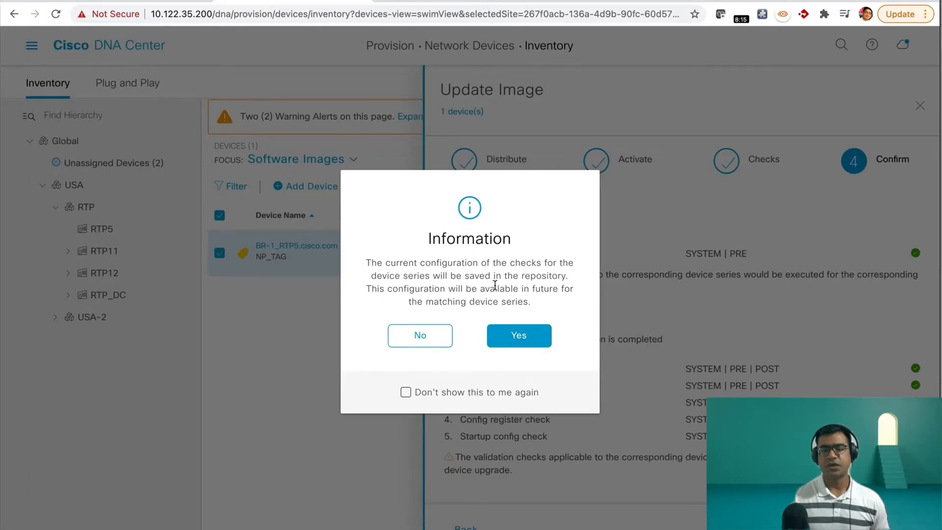
pyautogui.click(520, 343)
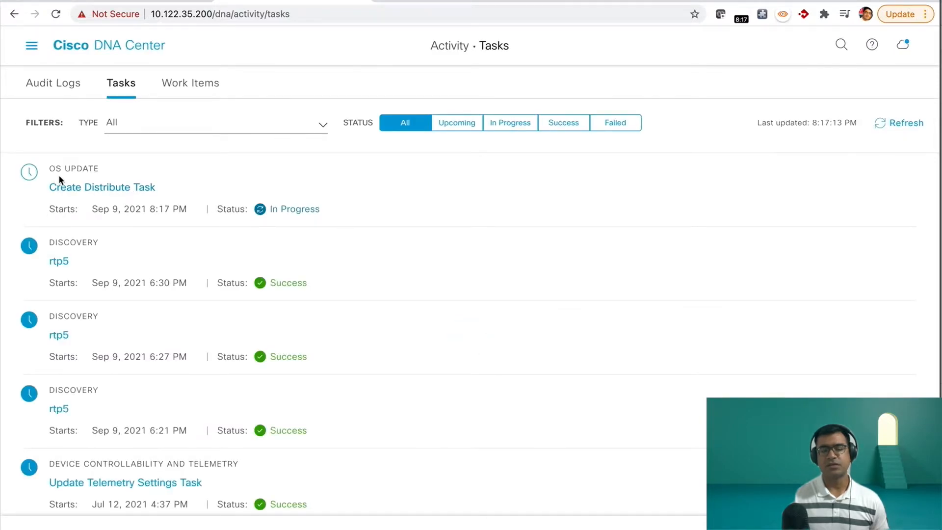
# Step: Open the OS update's Create Distribute Task in the activity tasks and expand the image distribution details for BR-1_RTP5.cisco.com
pyautogui.click(125, 190)
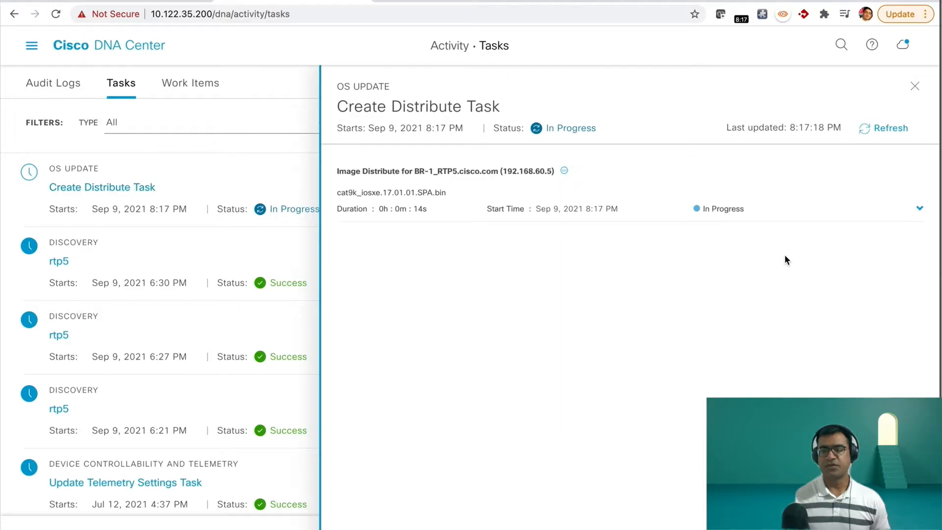
pyautogui.click(918, 210)
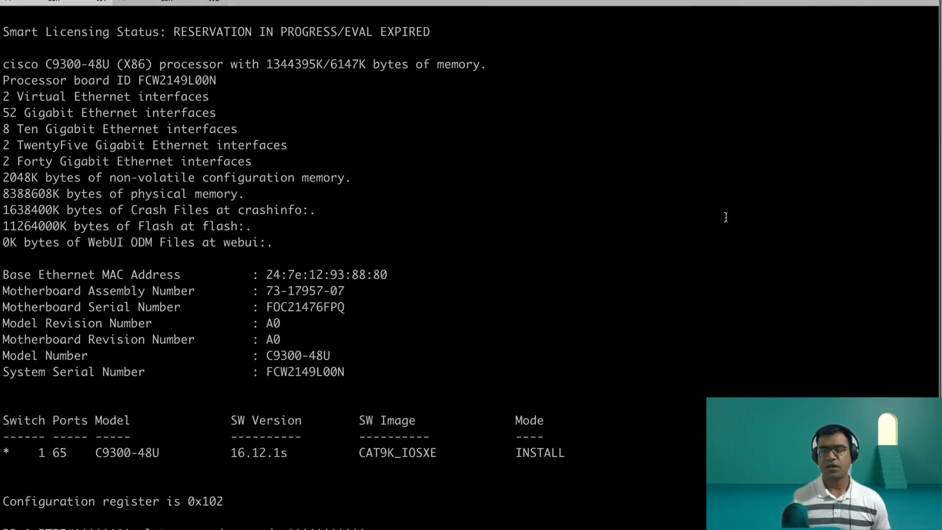
# Step: Switch to the BR-1_RTP5 terminal session and examine the logged commands for the image copy and DNAC-CA trustpoint setup
pyautogui.press('Return')
pyautogui.press('Return')
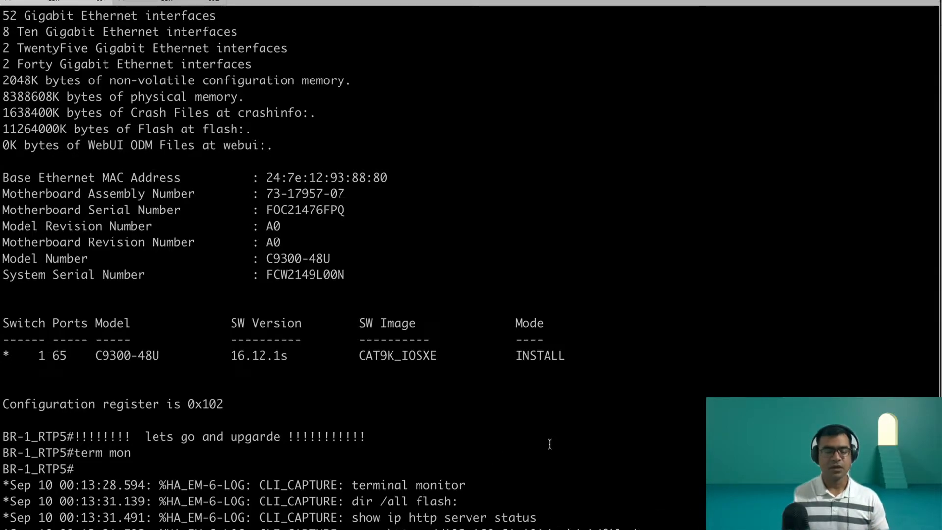
pyautogui.scroll(-9, 439, 265)
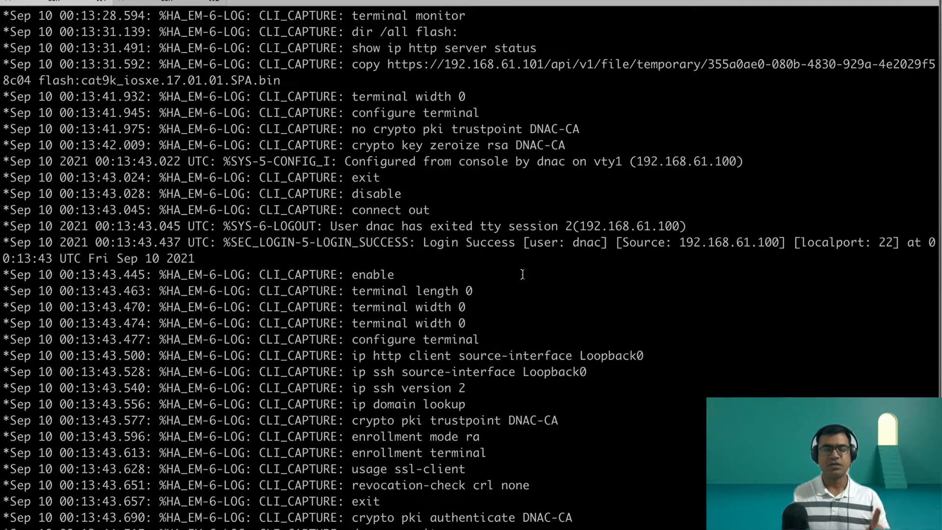
# Step: Check the logged HTTPS image copy command, and switch to Cisco DNA Center to refresh the Create Distribute Task's status
pyautogui.moveTo(286, 129); pyautogui.dragTo(284, 112)
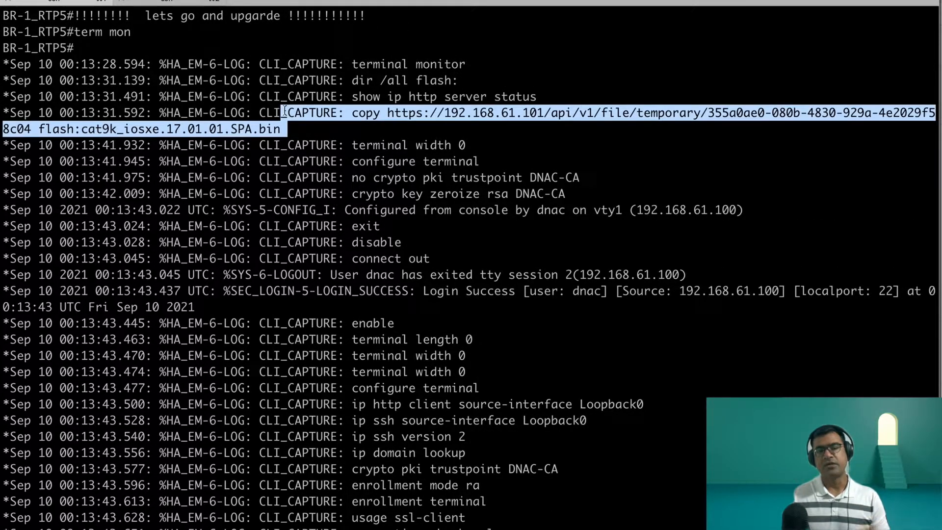
pyautogui.click(752, 164)
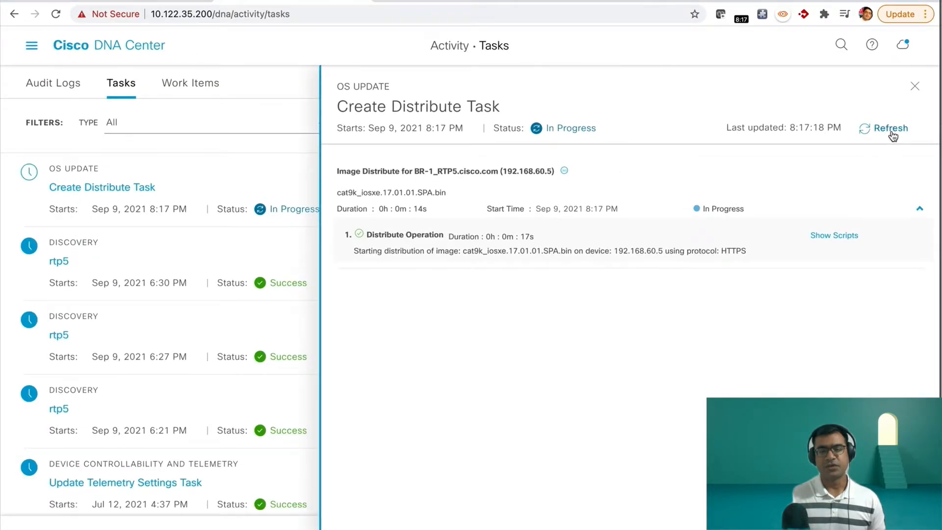
pyautogui.click(883, 127)
pyautogui.click(918, 211)
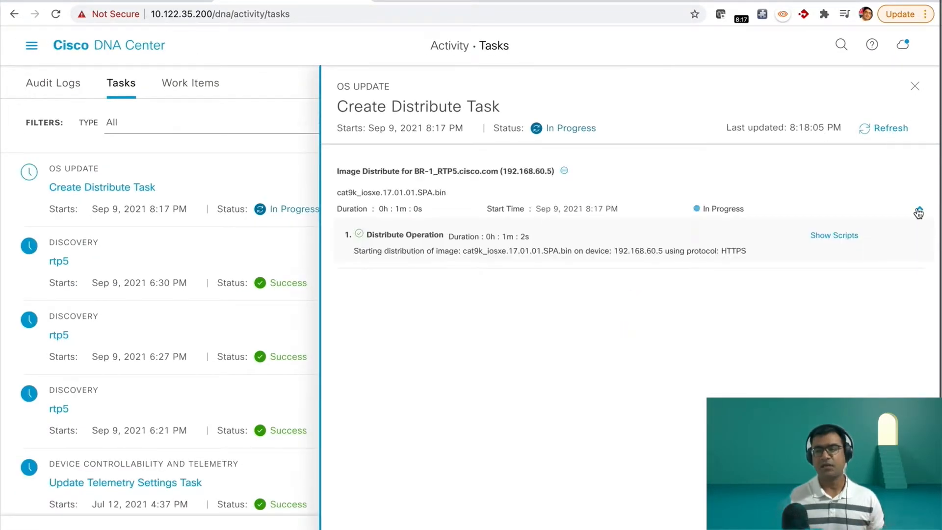
# Step: Show the Distribute Operation's scripts and examine the Flash check details, especially the free space needed for install mode
pyautogui.click(846, 236)
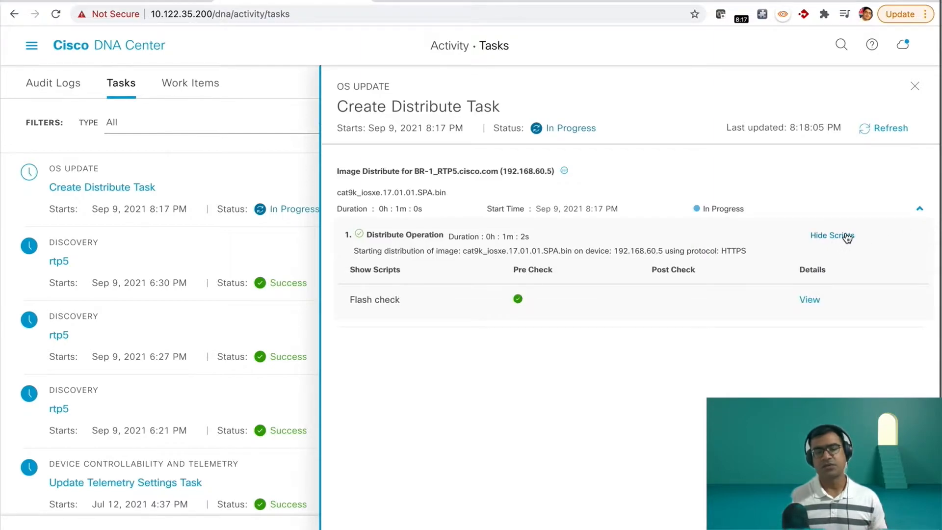
pyautogui.click(810, 300)
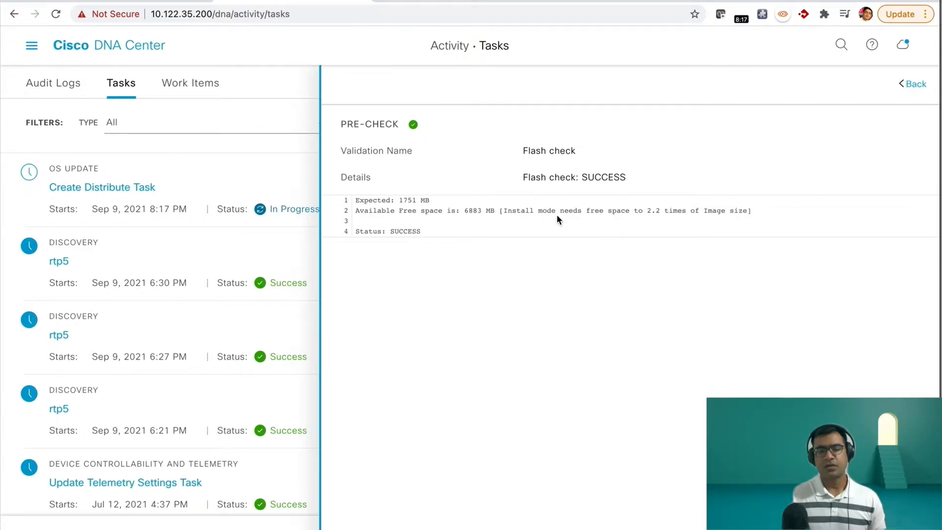
pyautogui.moveTo(510, 211); pyautogui.dragTo(670, 222)
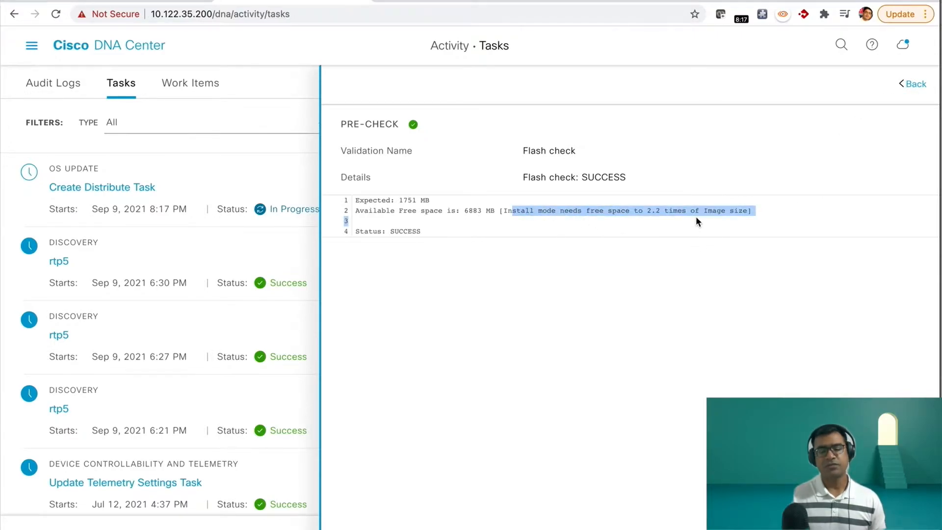
pyautogui.click(913, 85)
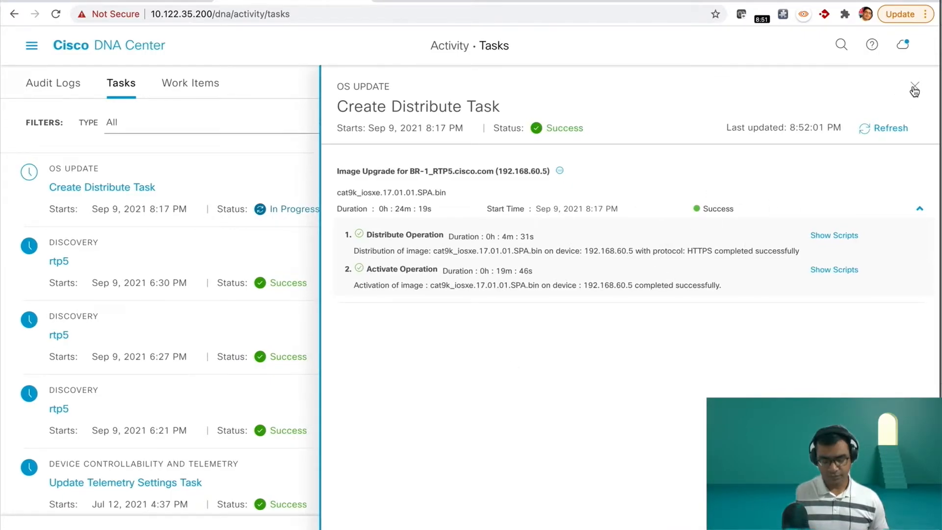
# Step: Close the distribution task and refresh the RTP5 device inventory to review its software image and OS update status
pyautogui.click(914, 88)
pyautogui.click(110, 1)
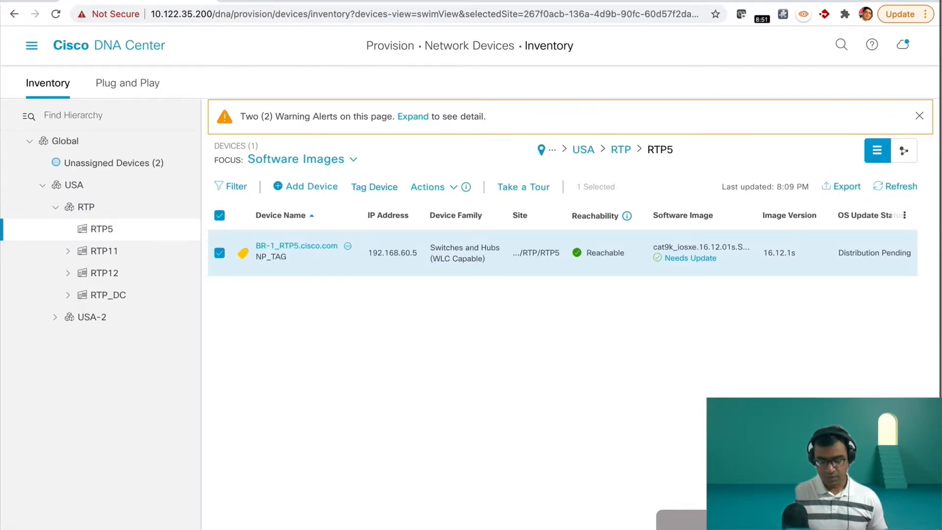
pyautogui.click(899, 191)
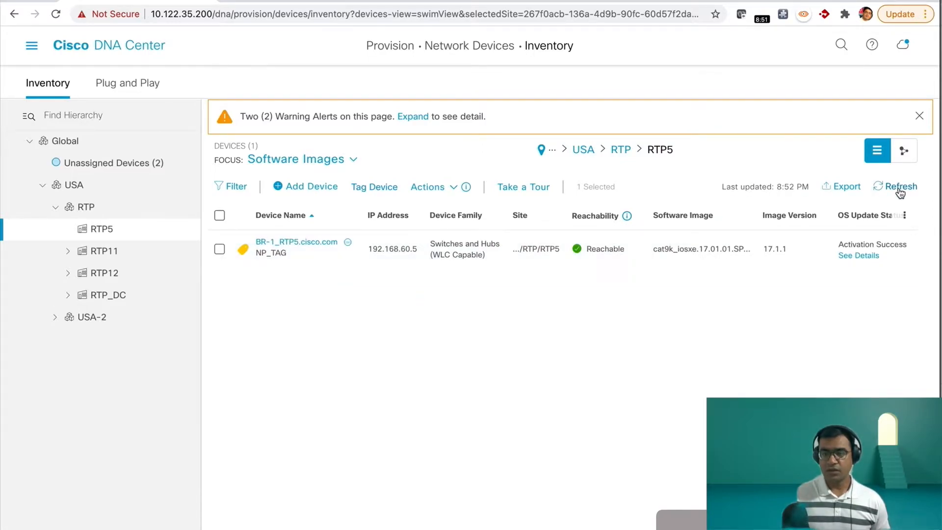
pyautogui.hscroll(5, 834, 292)
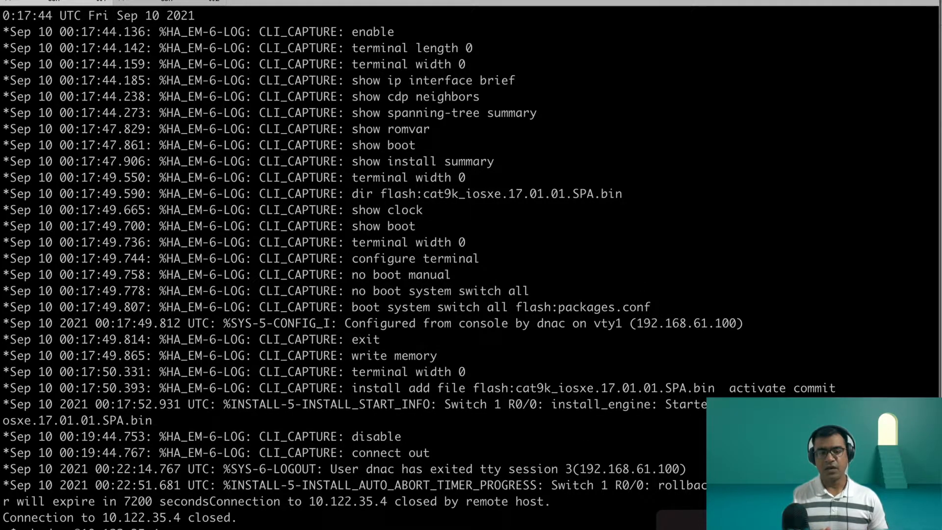
# Step: Log back in to BR-1_RTP5 at 10.122.35.4 over SSH with the account password, and display the switch's software version information
pyautogui.press('Return')
pyautogui.press('Return')
pyautogui.press('Return')
pyautogui.press('Return')
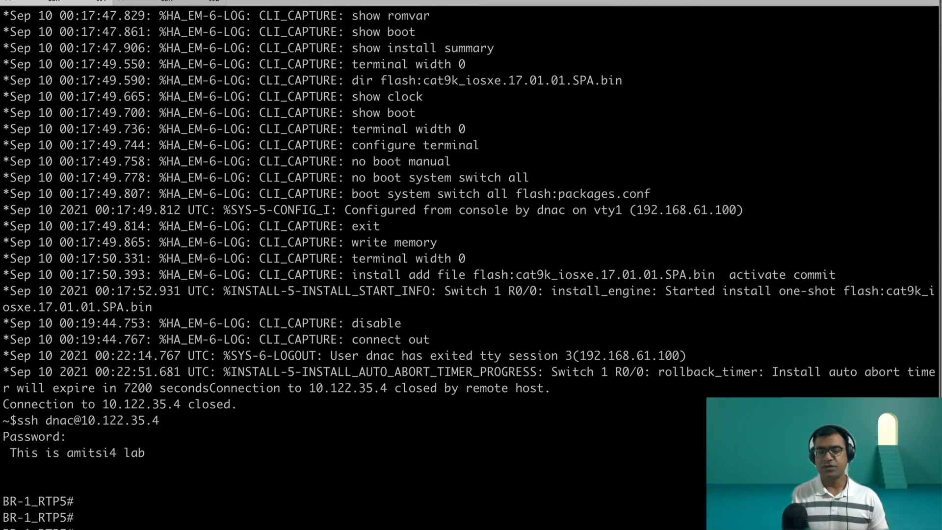
pyautogui.press('Return')
pyautogui.press('space')
pyautogui.press('space')
pyautogui.press('Return')
# Step: Display the switch's complete smart licensing information with sh license all, paging through the output
pyautogui.press('Return')
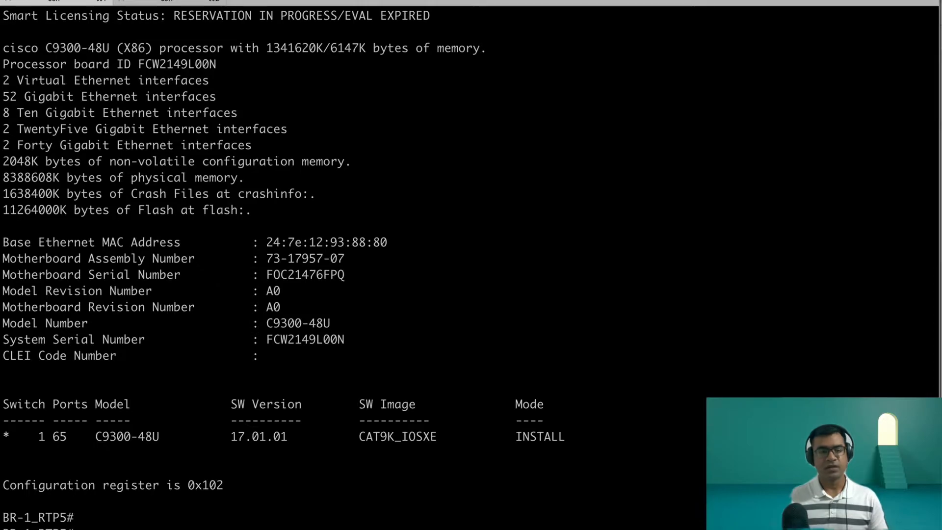
pyautogui.press('Return')
pyautogui.write('sh lic')
pyautogui.press('Tab')
pyautogui.write('all')
pyautogui.press('Return')
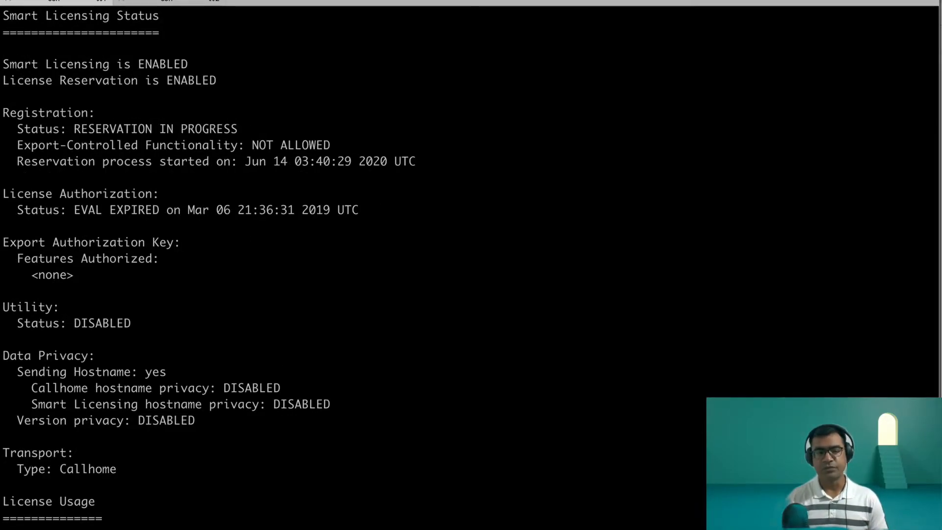
pyautogui.press('space')
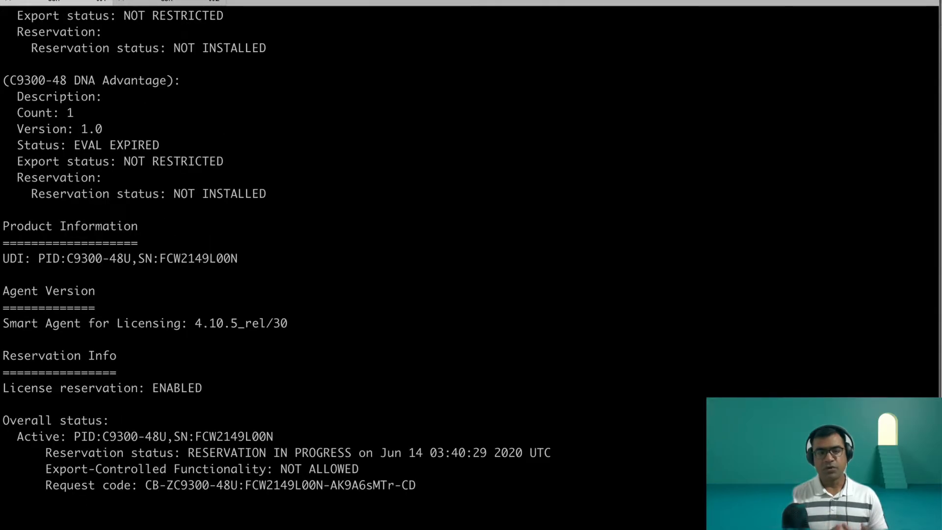
# Step: Examine the transport type and the registration status in the smart licensing output
pyautogui.scroll(10, 643, 281)
pyautogui.scroll(3, 650, 271)
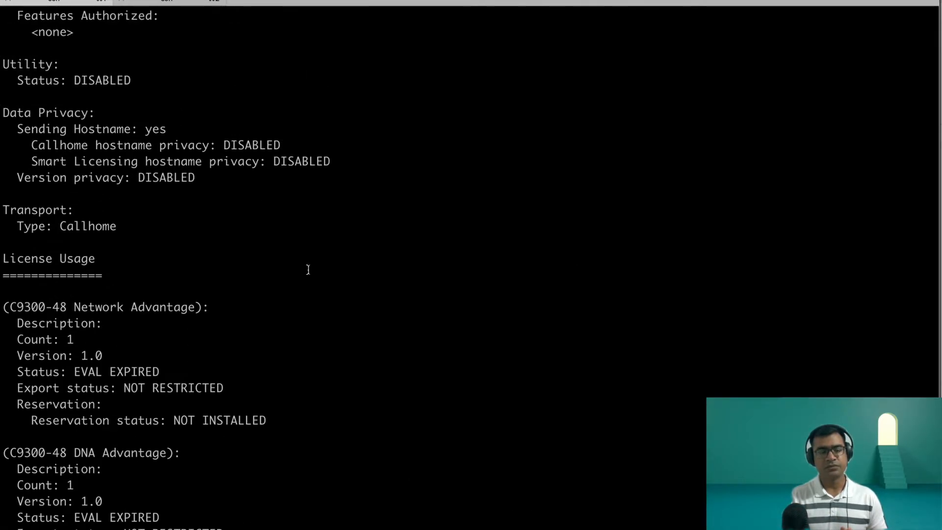
pyautogui.moveTo(4, 208); pyautogui.dragTo(137, 231)
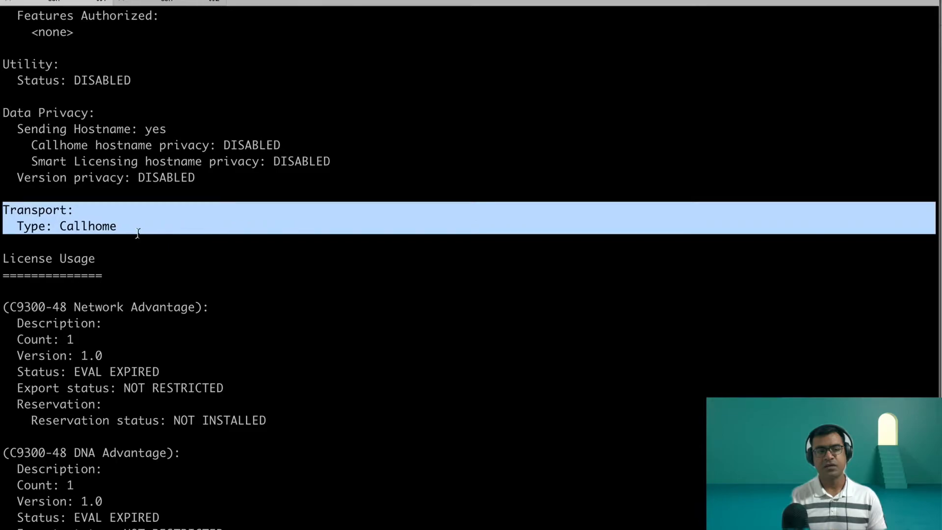
pyautogui.scroll(5, 137, 231)
pyautogui.moveTo(238, 128); pyautogui.dragTo(10, 129)
pyautogui.scroll(-4, 391, 208)
pyautogui.scroll(-9, 391, 207)
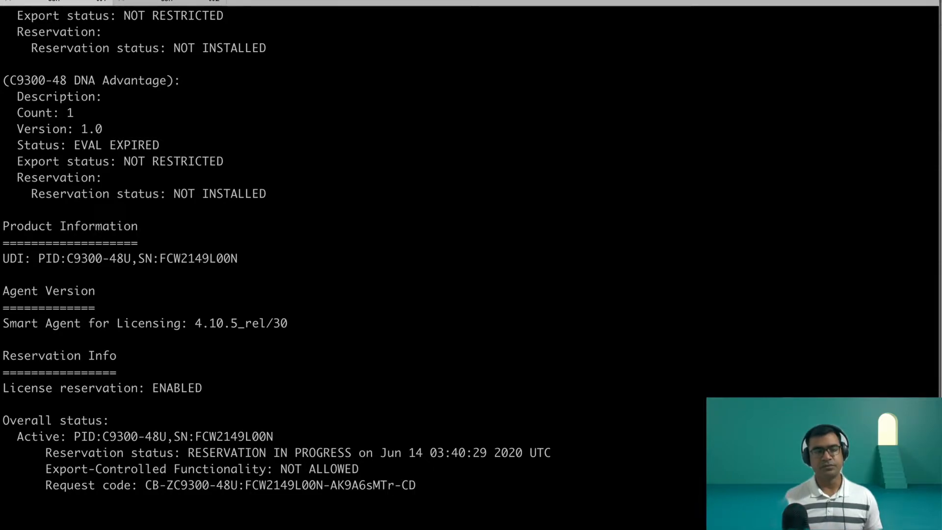
# Step: Add a terminal comment about cancelling the reservation and going into eval expired state, and display its status with sh lic reservation
pyautogui.press('Return')
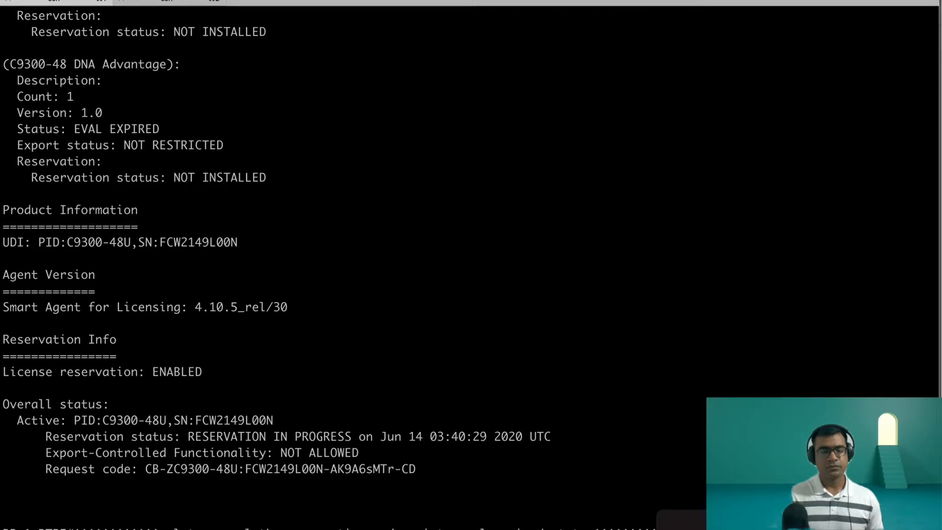
pyautogui.scroll(-5, 326, 268)
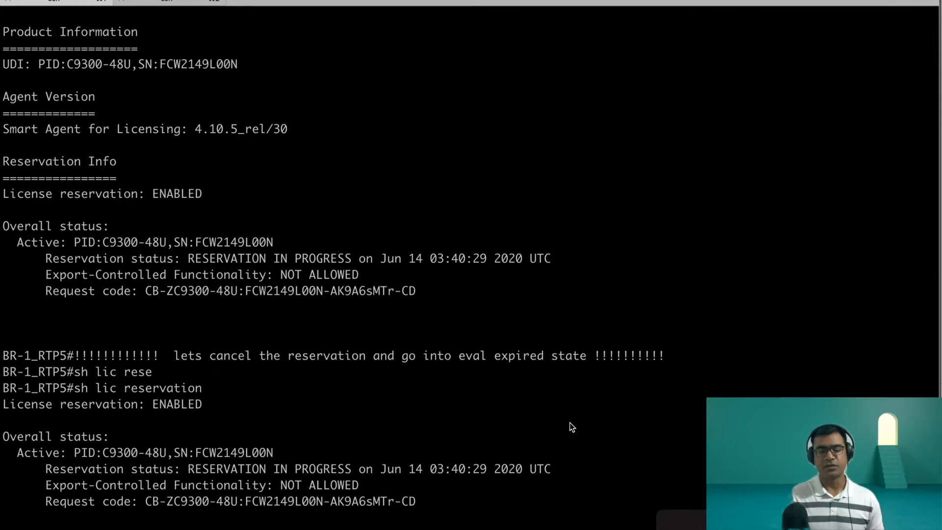
# Step: Cancel the pending license reservation on BR-1_RTP5 with license smart reservation cancel local
pyautogui.write('lic')
pyautogui.press('Tab')
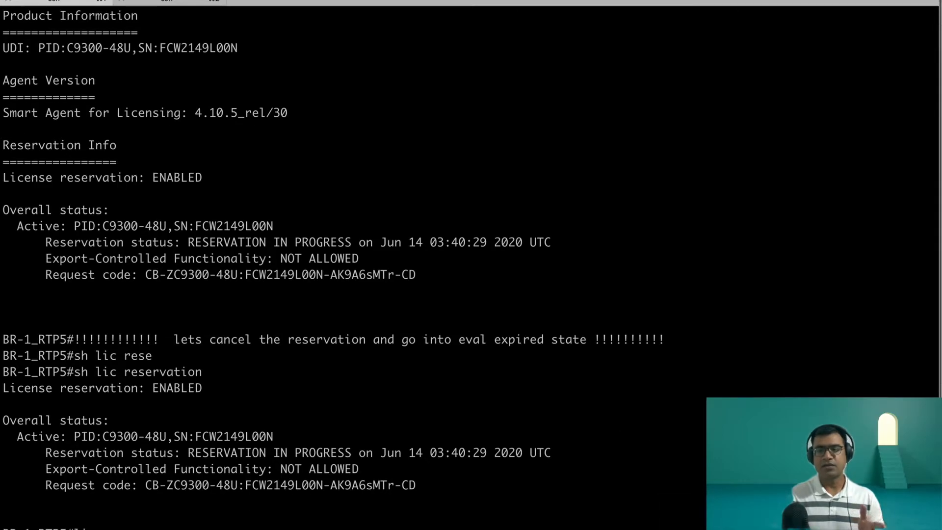
pyautogui.press('Tab')
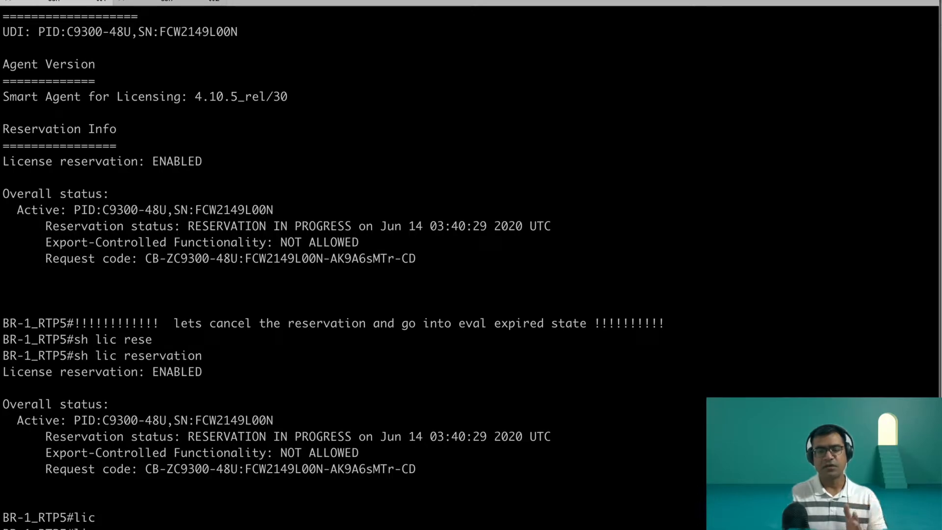
pyautogui.write('sm')
pyautogui.press('Tab')
pyautogui.write('rse')
pyautogui.press('Tab')
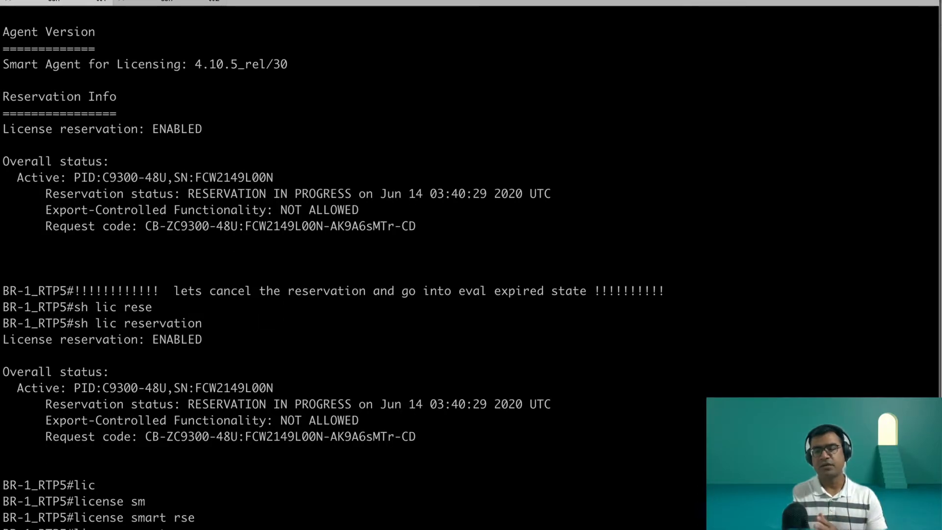
pyautogui.press('BackSpace')
pyautogui.press('BackSpace')
pyautogui.write('ese')
pyautogui.press('Tab')
pyautogui.write('ca')
pyautogui.press('Tab')
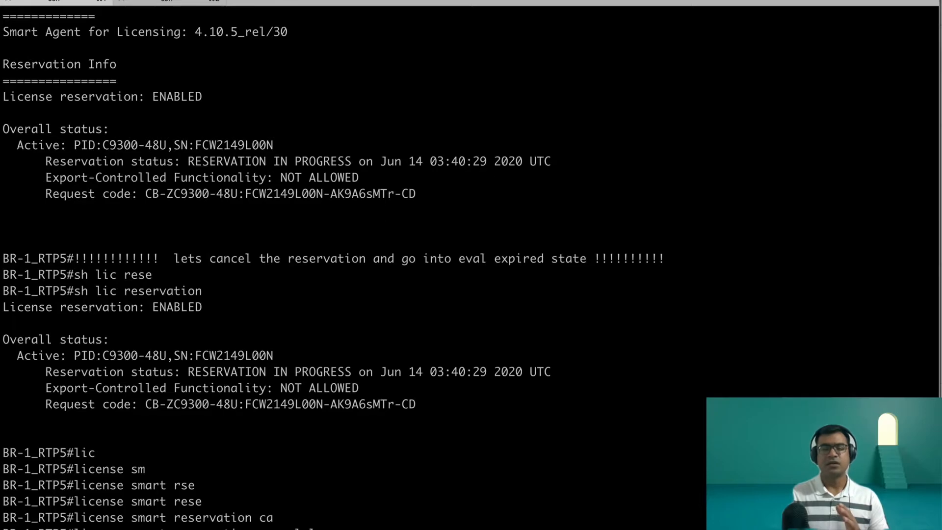
pyautogui.write('lo')
pyautogui.press('Tab')
pyautogui.write('?')
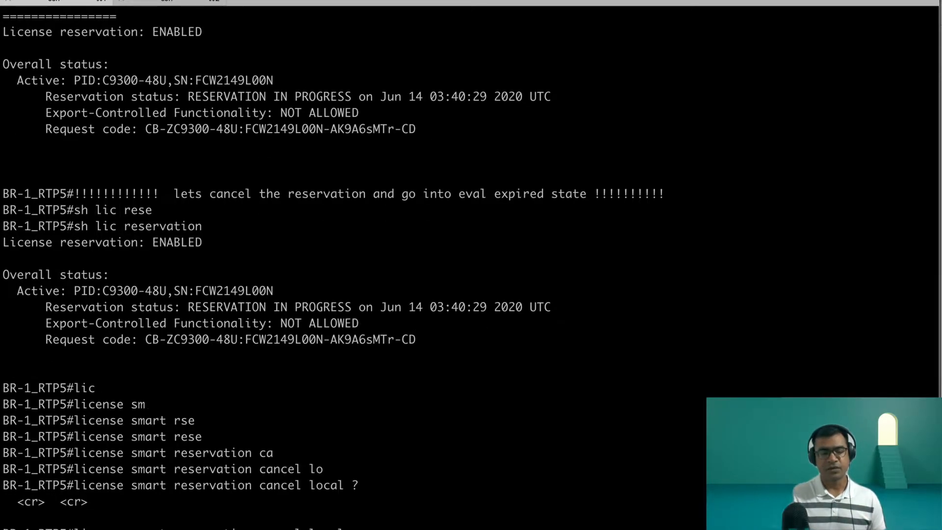
pyautogui.press('Return')
pyautogui.press('Return')
pyautogui.press('Return')
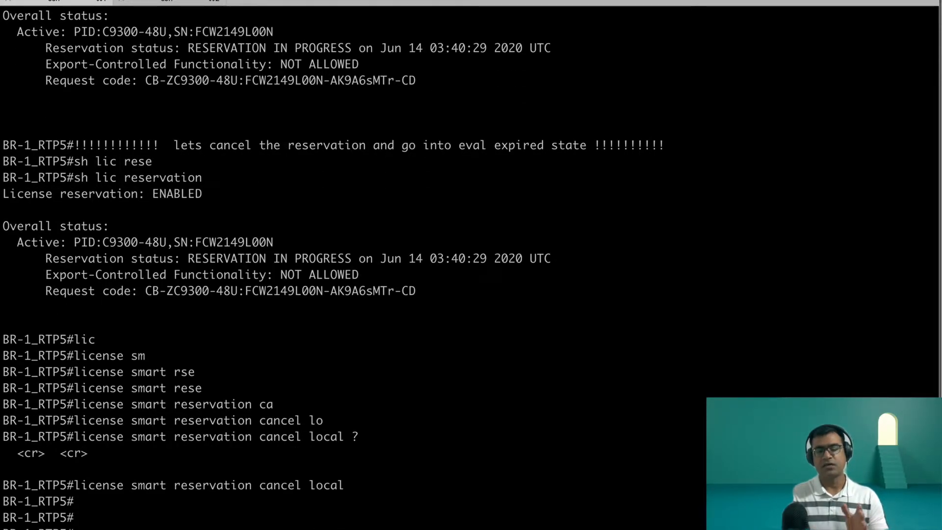
# Step: Run sh lic reservation again to check the reservation status after the cancellation
pyautogui.press('Up')
pyautogui.press('Up')
pyautogui.press('Return')
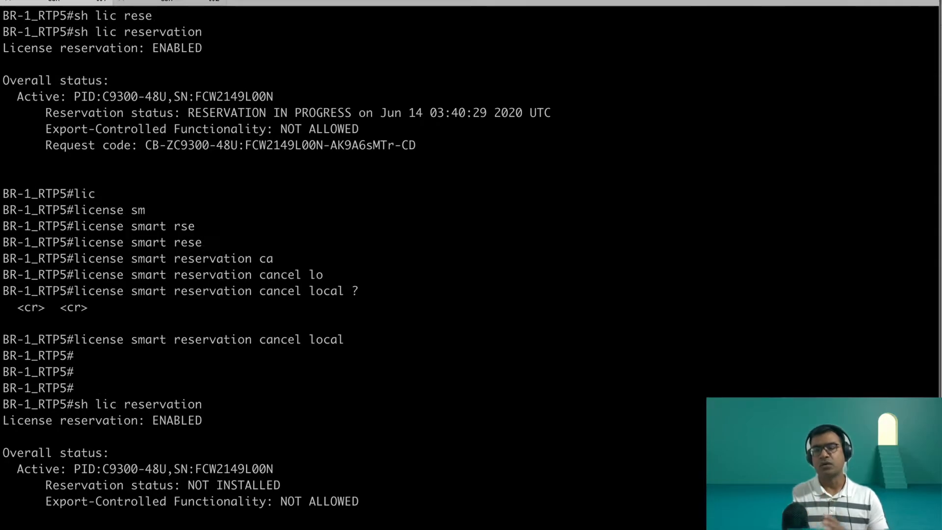
pyautogui.press('Return')
pyautogui.press('Return')
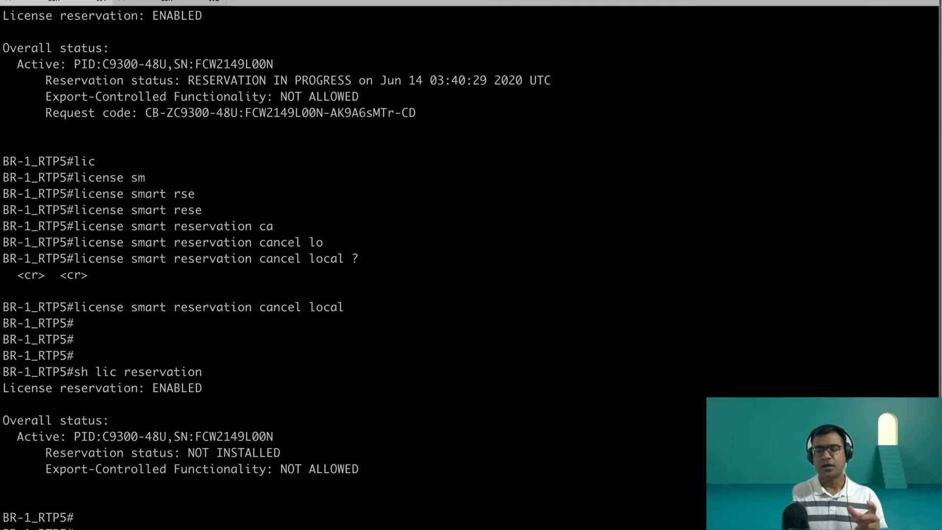
# Step: Display the full license information again and examine the License Reservation setting and the transport type
pyautogui.press('Tab')
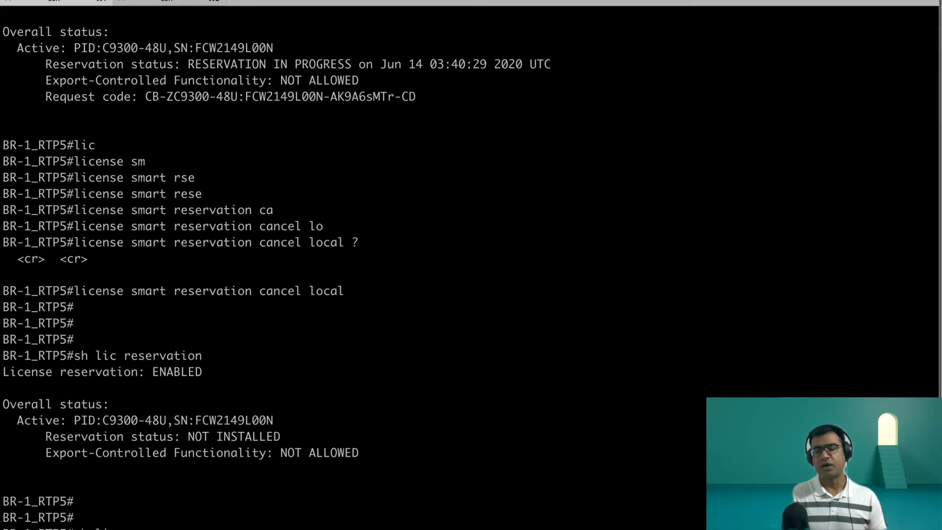
pyautogui.press('Return')
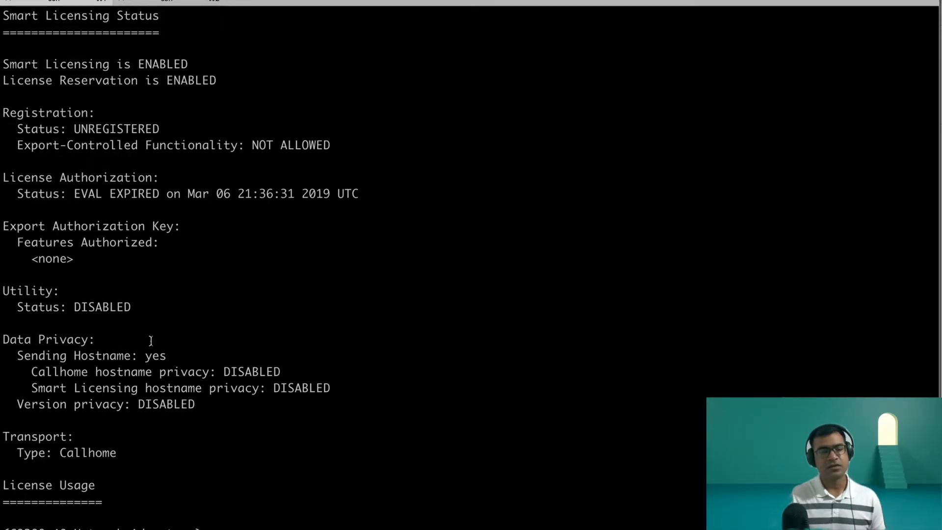
pyautogui.moveTo(218, 82); pyautogui.dragTo(14, 86)
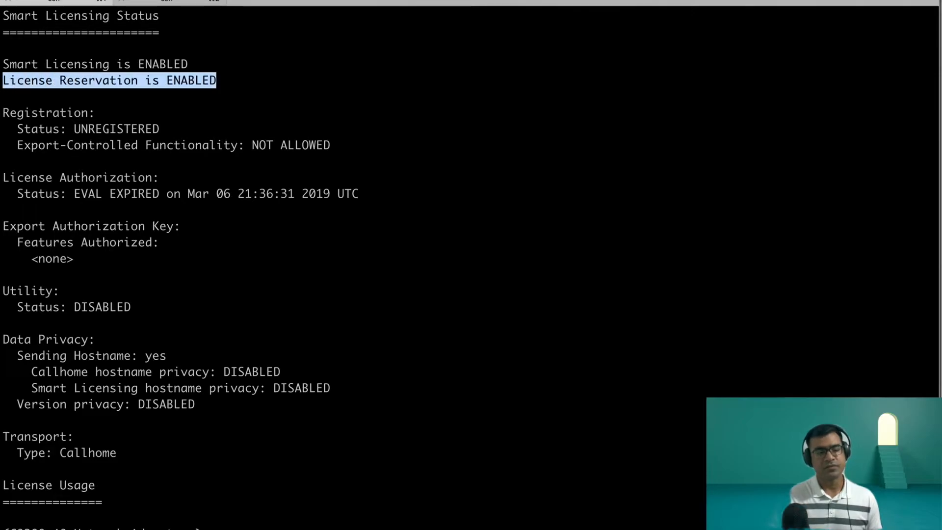
pyautogui.click(300, 84)
pyautogui.moveTo(117, 456); pyautogui.dragTo(37, 454)
pyautogui.click(385, 338)
pyautogui.press('Return')
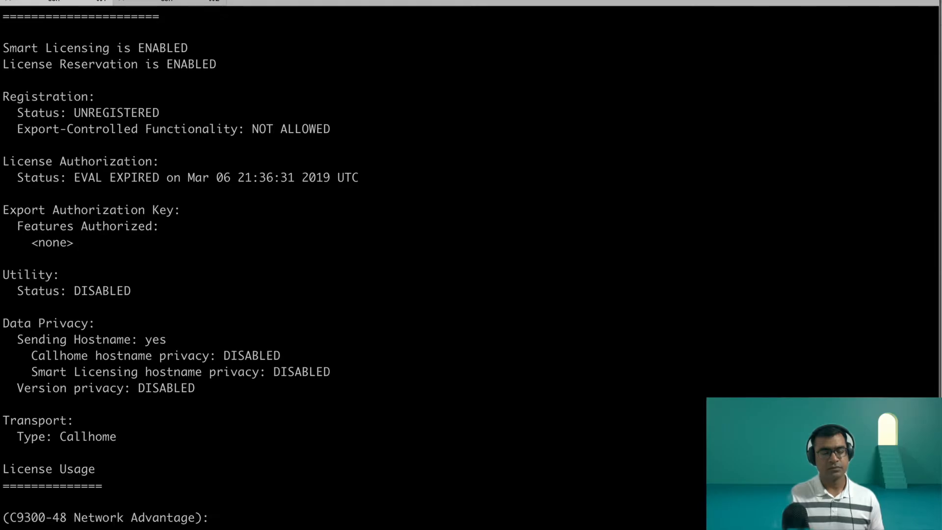
# Step: Disable license reservation in global configuration mode with no license smart reservation, and return to the privileged prompt
pyautogui.press('Return')
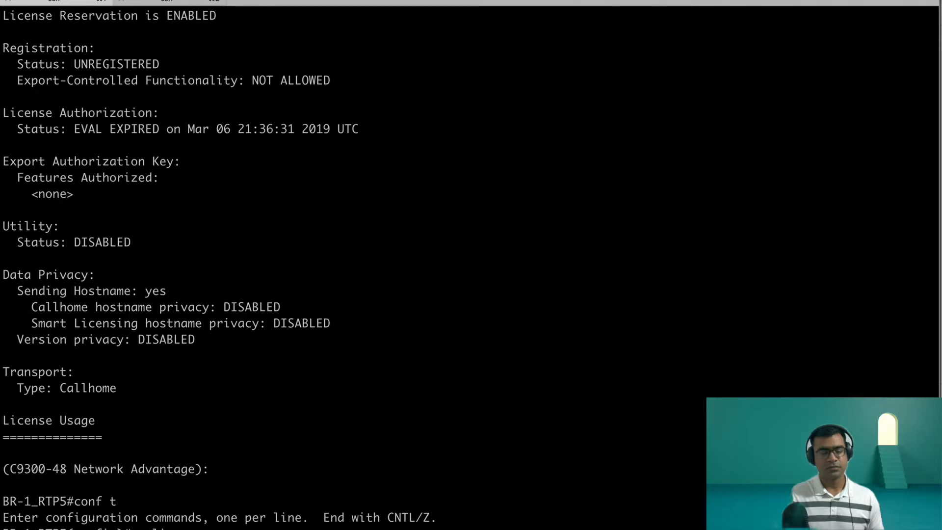
pyautogui.write('no lic')
pyautogui.press('Tab')
pyautogui.write('sm')
pyautogui.press('Tab')
pyautogui.write('rese')
pyautogui.press('Tab')
pyautogui.write('?')
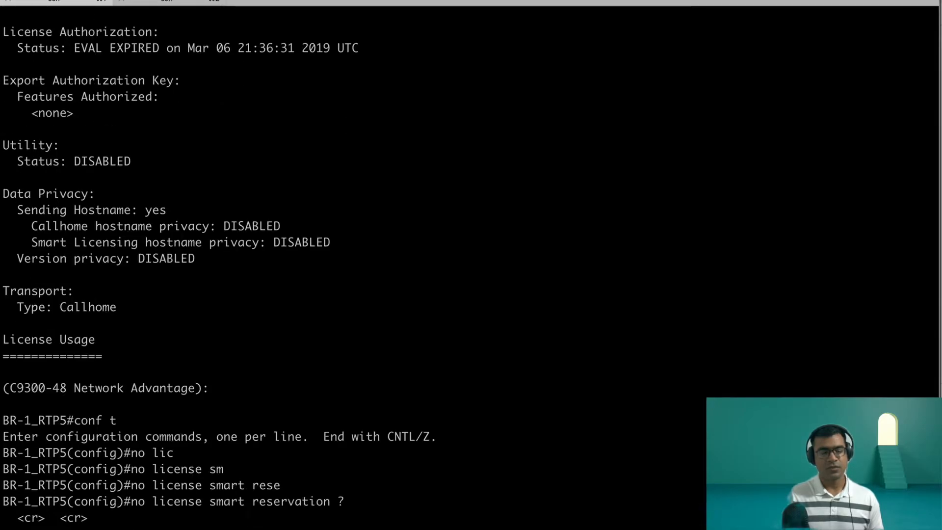
pyautogui.press('Return')
pyautogui.write('end')
pyautogui.press('Return')
pyautogui.press('Return')
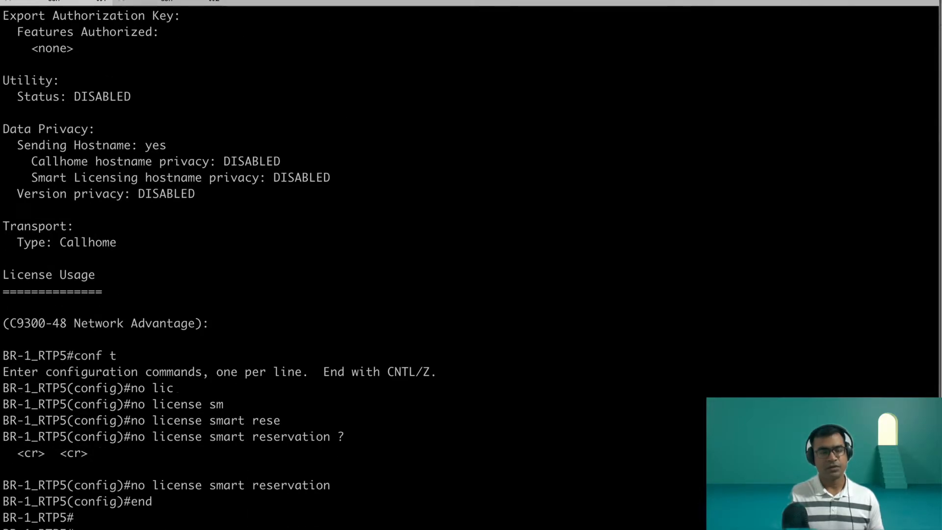
# Step: Review the license authorization status and transport type in the BR-1_RTP5 license output, and return to the prompt
pyautogui.scroll(4, 161, 477)
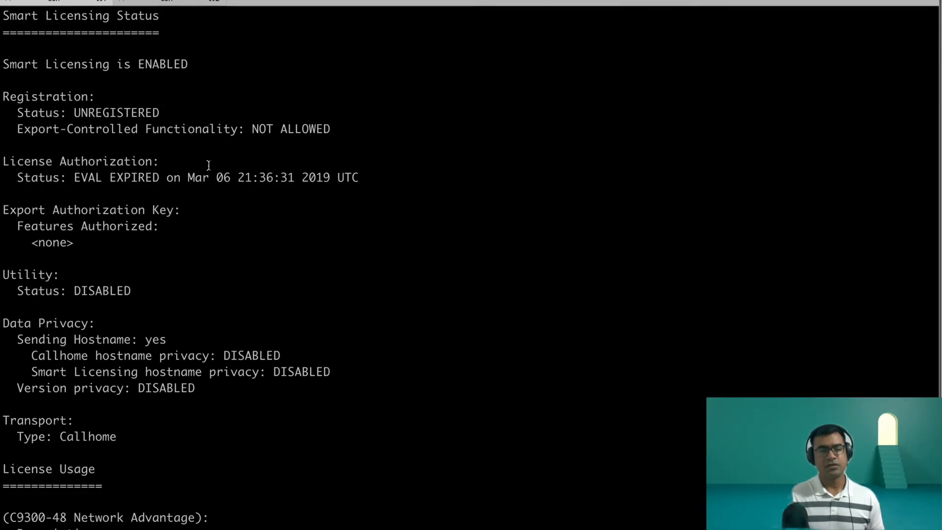
pyautogui.moveTo(19, 179); pyautogui.dragTo(388, 179)
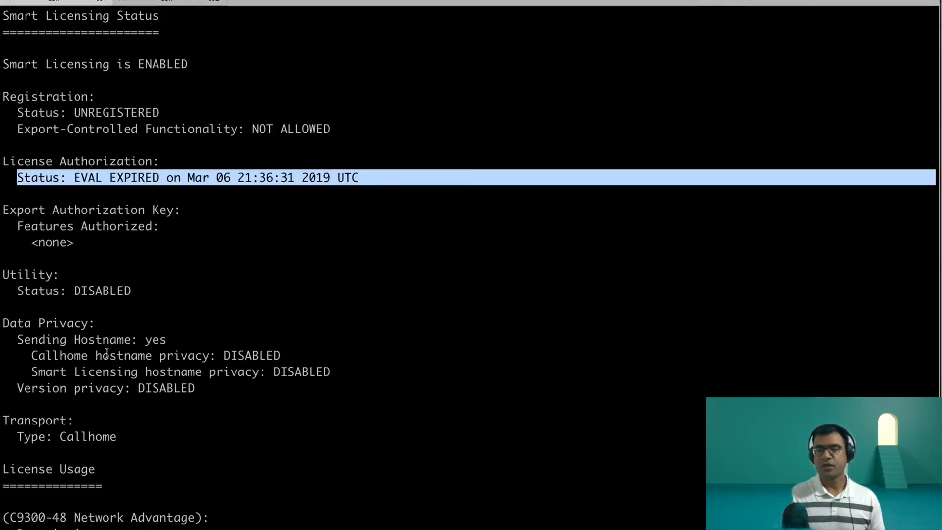
pyautogui.moveTo(122, 436); pyautogui.dragTo(3, 404)
pyautogui.click(348, 493)
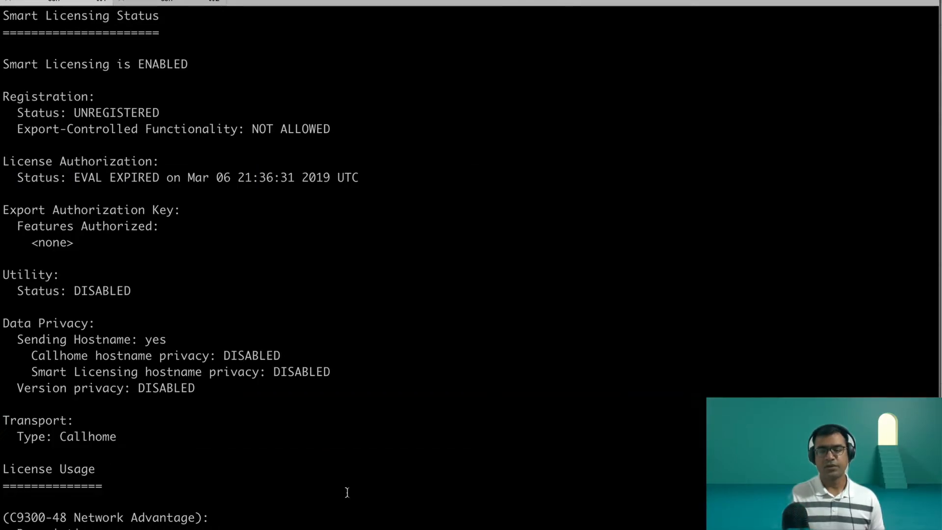
pyautogui.scroll(-1, 347, 492)
pyautogui.scroll(-2, 347, 493)
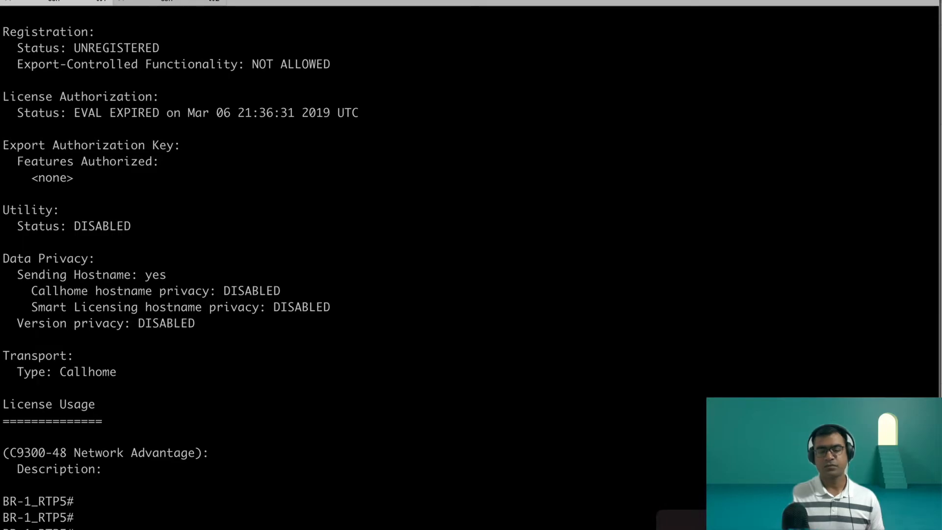
pyautogui.scroll(-3, 470, 268)
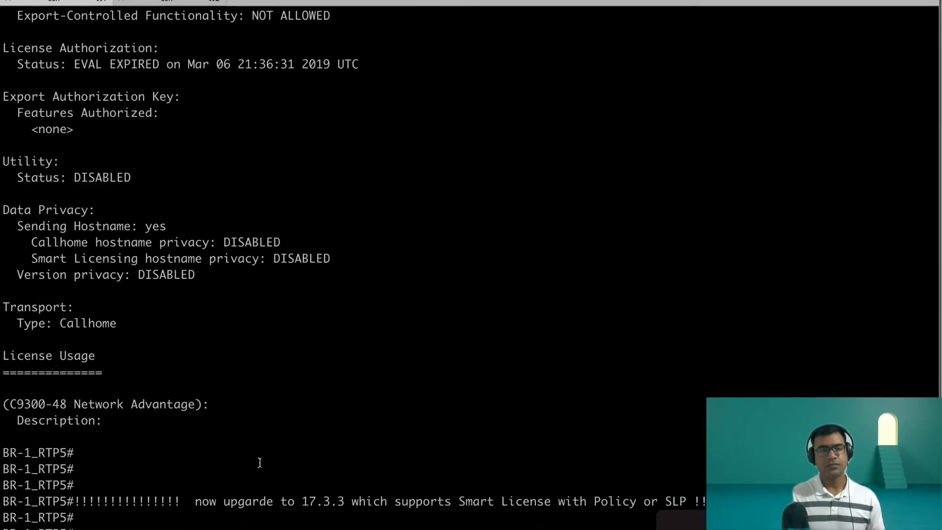
# Step: Switch to Cisco DNA Center and open the Image Repository for the RTP5 site under USA > RTP
pyautogui.press('super+Tab')
pyautogui.click(32, 45)
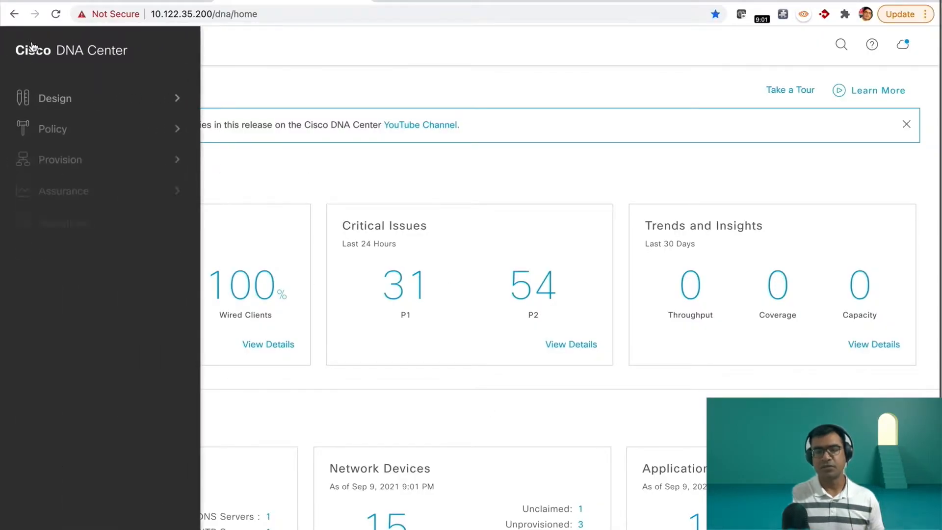
pyautogui.moveTo(120, 107)
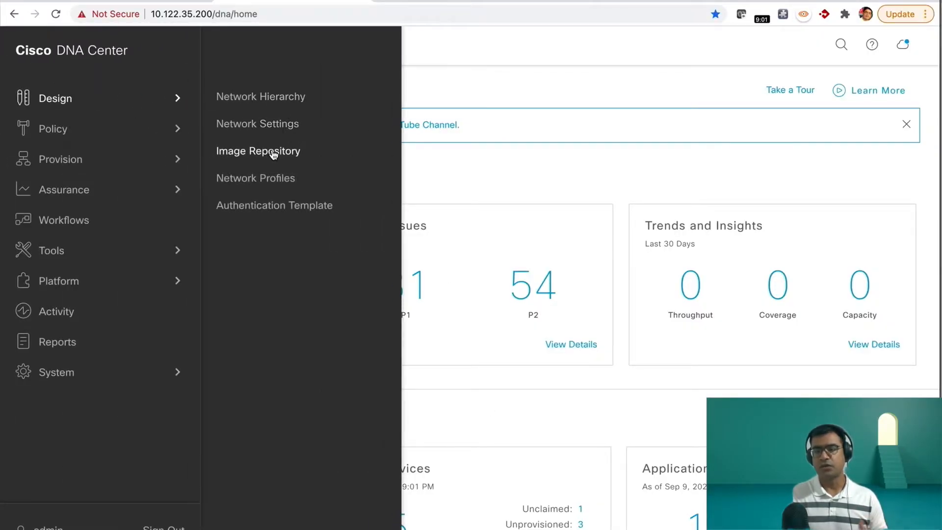
pyautogui.click(273, 154)
pyautogui.click(42, 133)
pyautogui.click(82, 154)
pyautogui.click(467, 365)
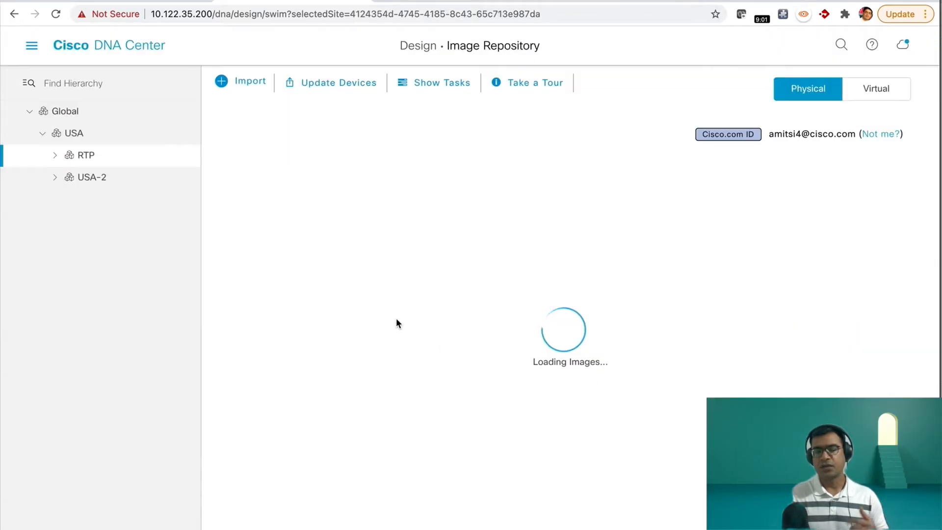
pyautogui.click(57, 160)
pyautogui.click(104, 179)
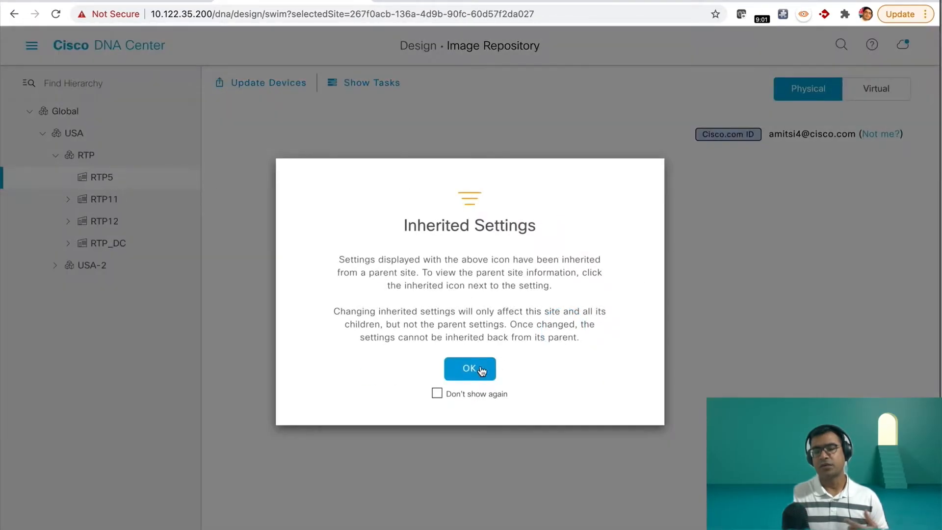
pyautogui.click(481, 368)
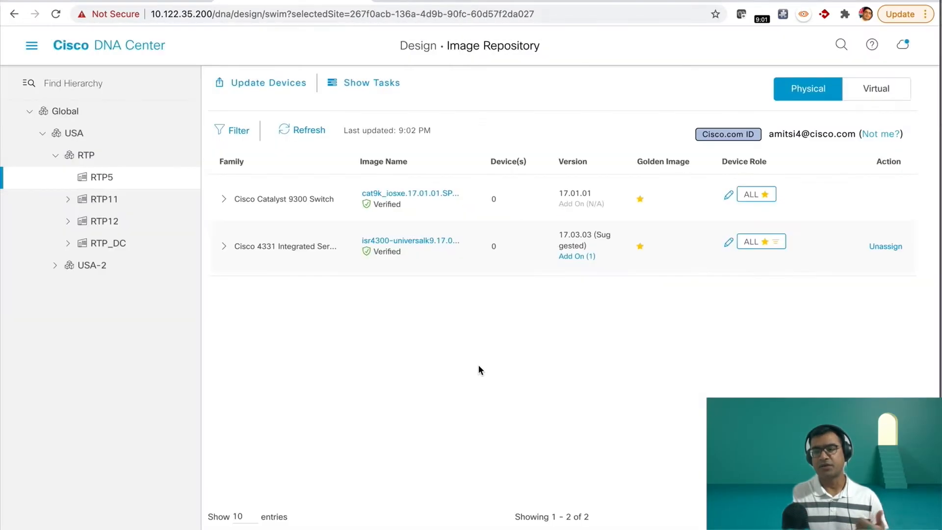
# Step: Expand the Cisco Catalyst 9300 Switch family for RTP5 and look through its available image versions
pyautogui.click(225, 199)
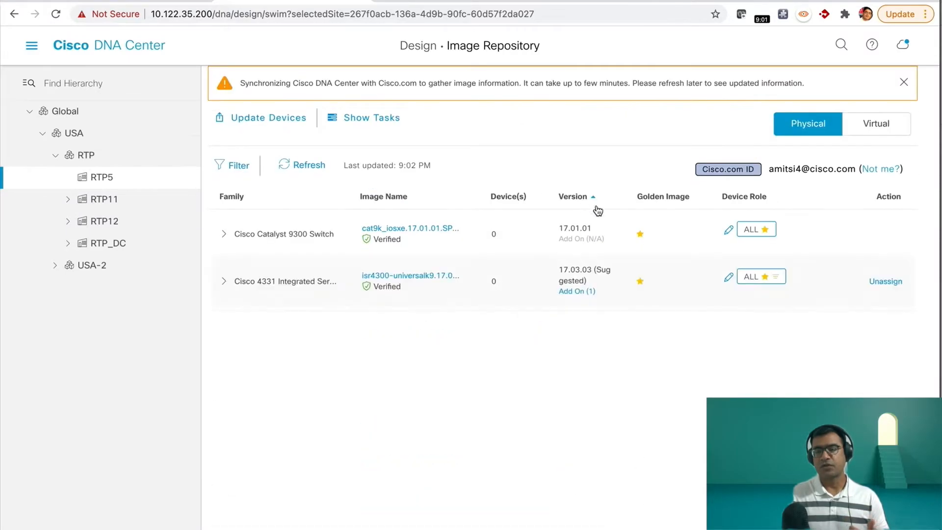
pyautogui.click(225, 235)
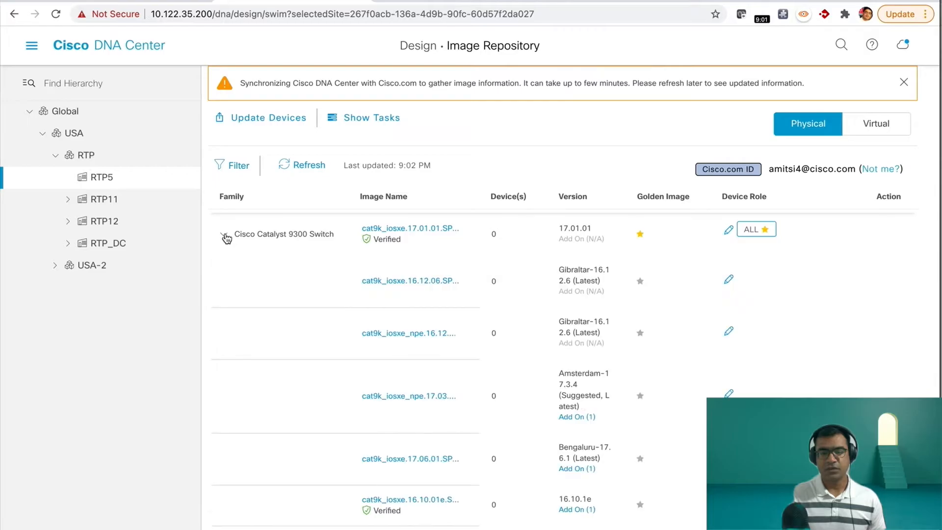
pyautogui.scroll(-3, 721, 363)
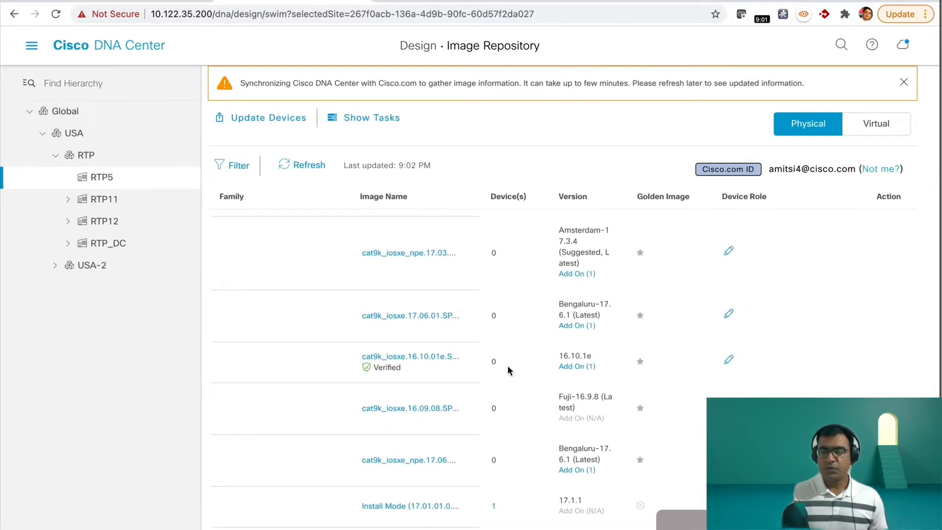
pyautogui.scroll(3, 507, 365)
pyautogui.scroll(-3, 441, 358)
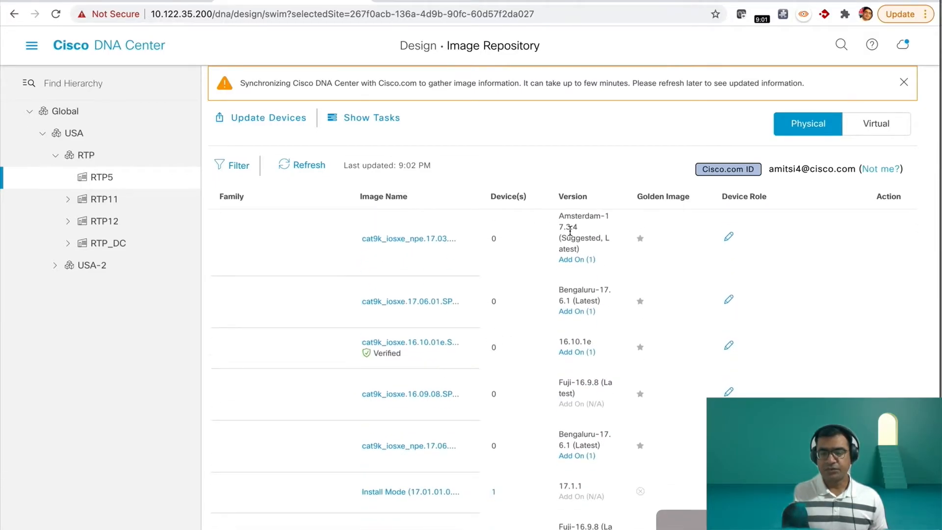
pyautogui.scroll(1, 570, 231)
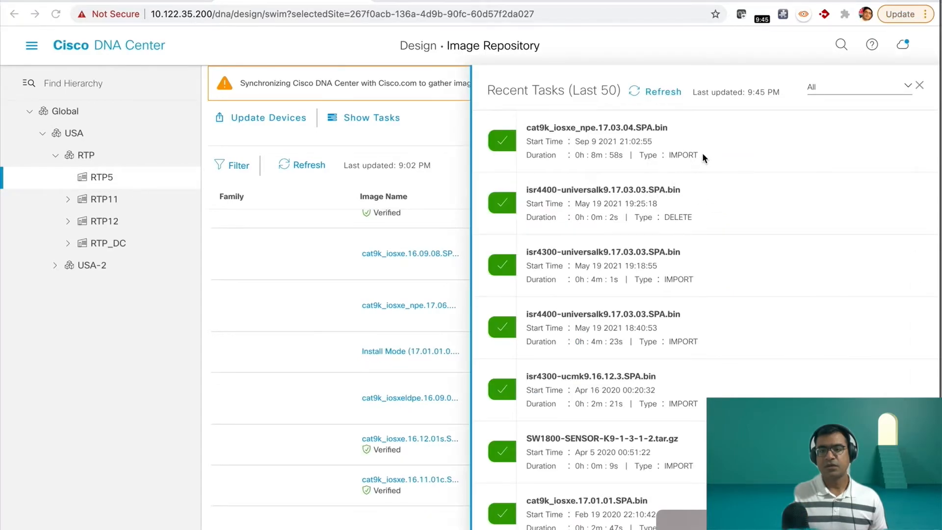
# Step: Close the list of recent image tasks and go back over the Catalyst 9300 images
pyautogui.click(919, 85)
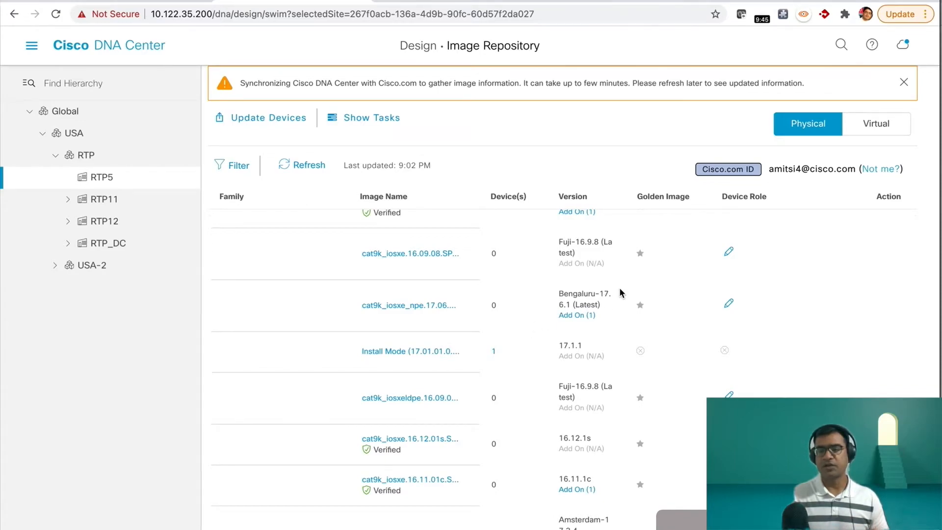
pyautogui.scroll(3, 641, 285)
pyautogui.scroll(2, 642, 285)
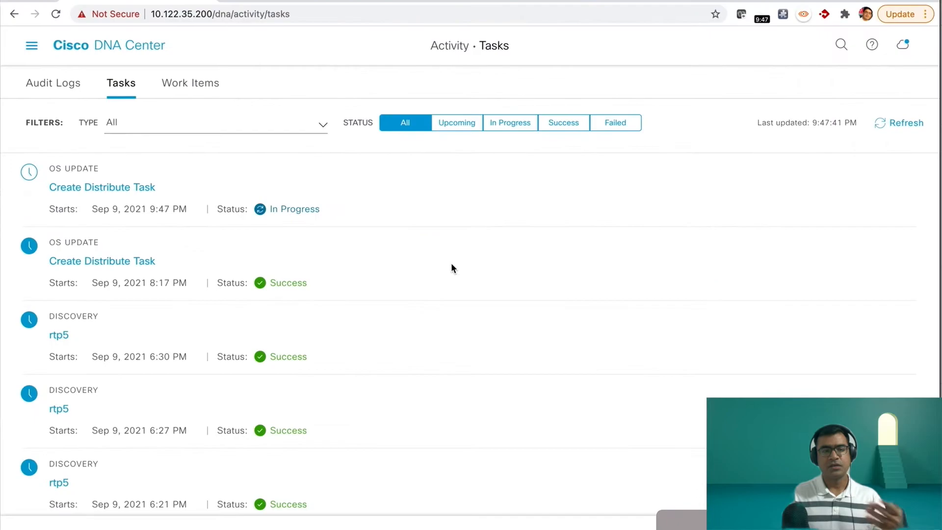
# Step: Open the in-progress Create Distribute Task, expand the BR-1_RTP5 image distribution details, and refresh the task status
pyautogui.click(99, 194)
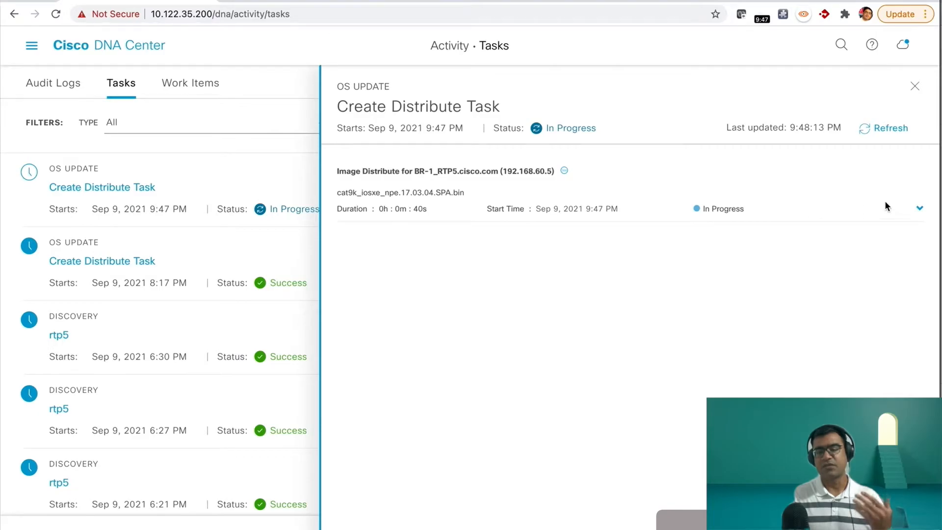
pyautogui.click(919, 208)
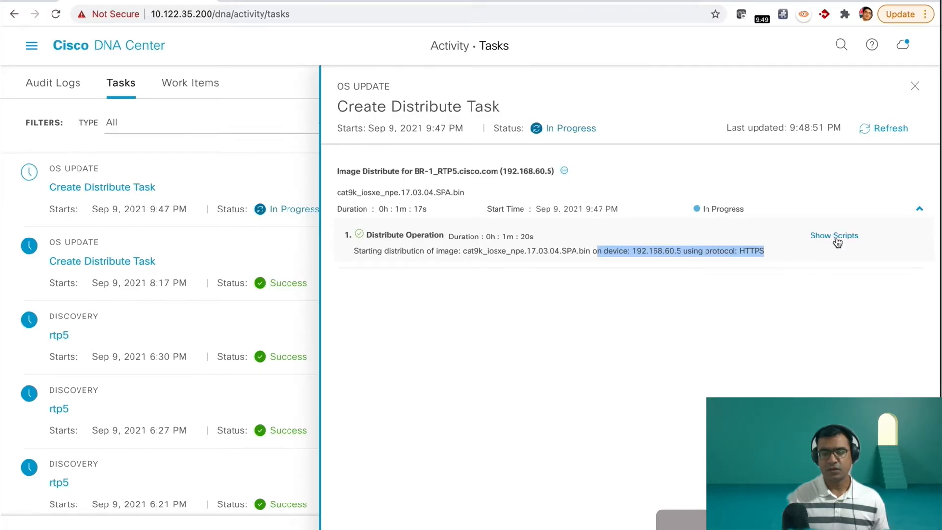
pyautogui.click(876, 140)
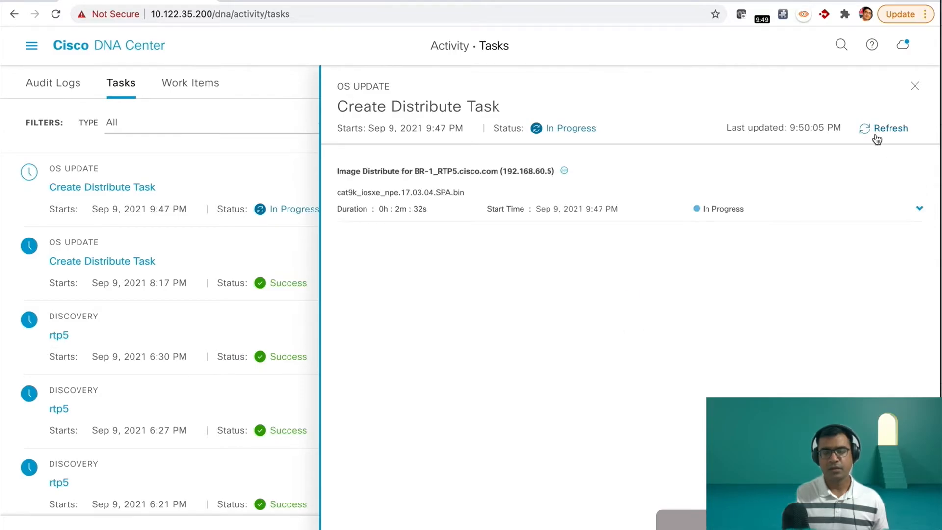
pyautogui.click(829, 208)
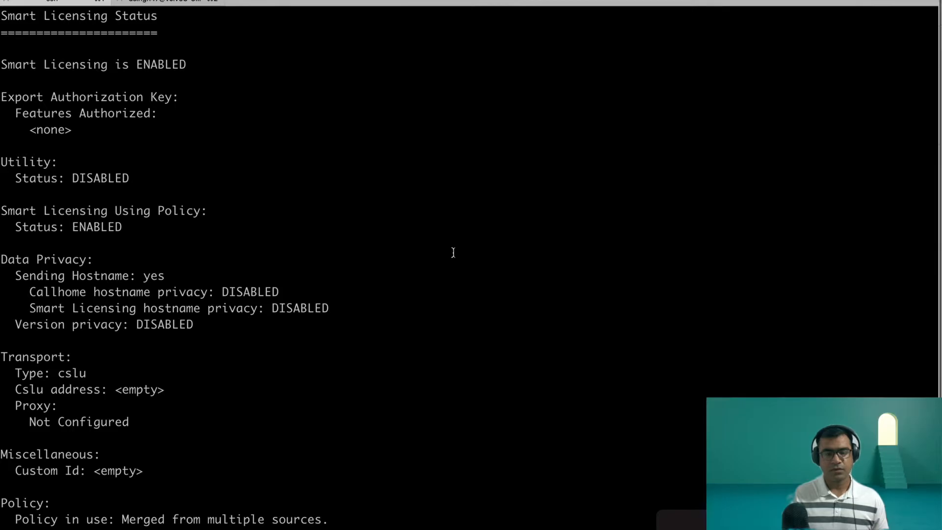
# Step: Switch to the terminal and review the logged commands of the cat9k_iosxe_npe.17.03.04.SPA.bin installation on the switch
pyautogui.scroll(15, 431, 248)
pyautogui.moveTo(671, 114); pyautogui.dragTo(421, 114)
pyautogui.scroll(-3, 556, 418)
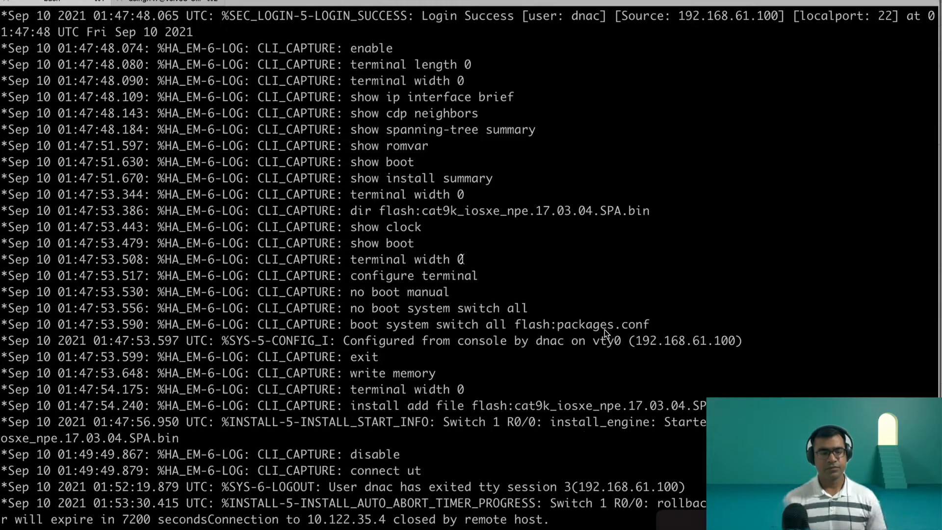
pyautogui.scroll(-2, 605, 329)
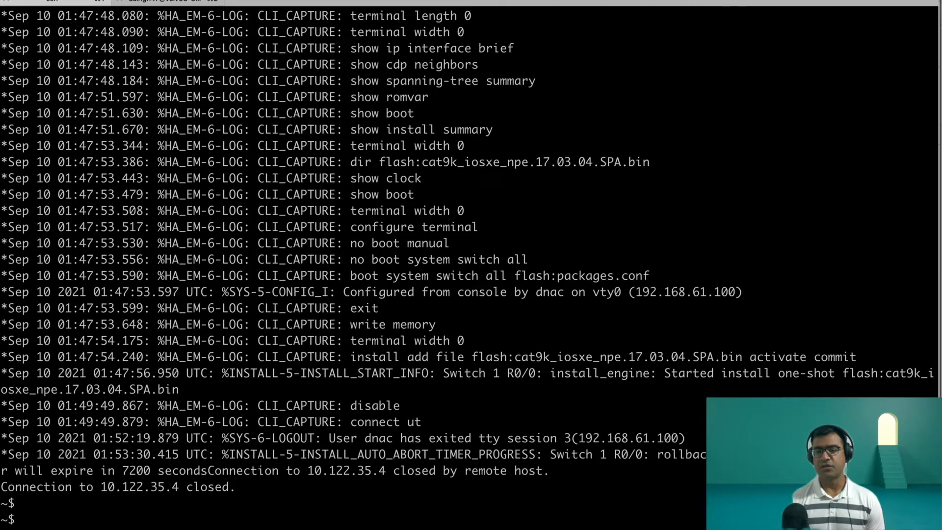
# Step: Reconnect to BR-1_RTP5 over SSH and display its version and full license information with sh lic all
pyautogui.press('Up')
pyautogui.press('Return')
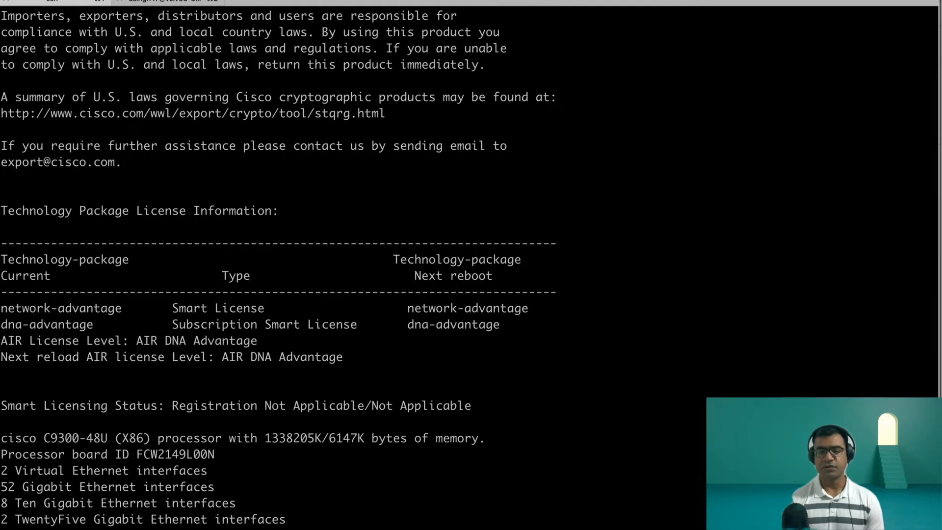
pyautogui.press('Return')
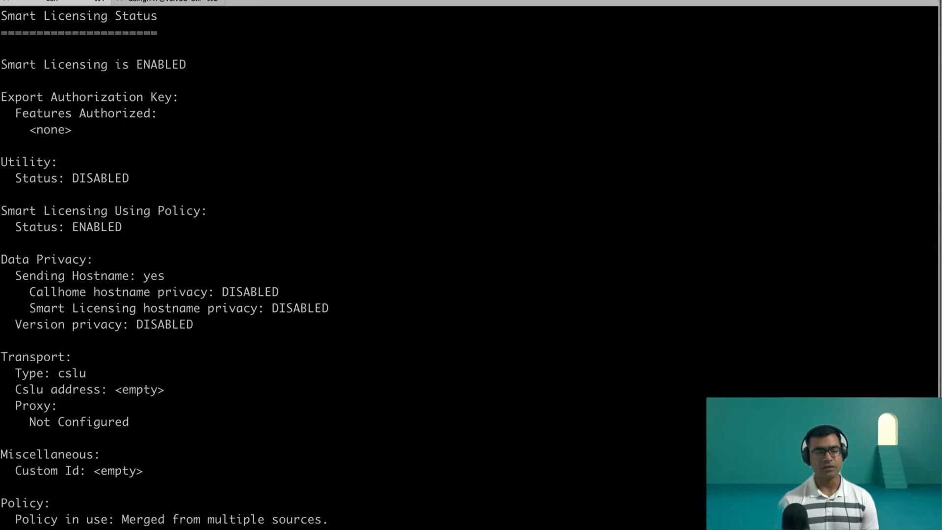
# Step: Examine the sh lic all output for the Smart Licensing status, transport settings, policy and license authorizations
pyautogui.scroll(3, 431, 247)
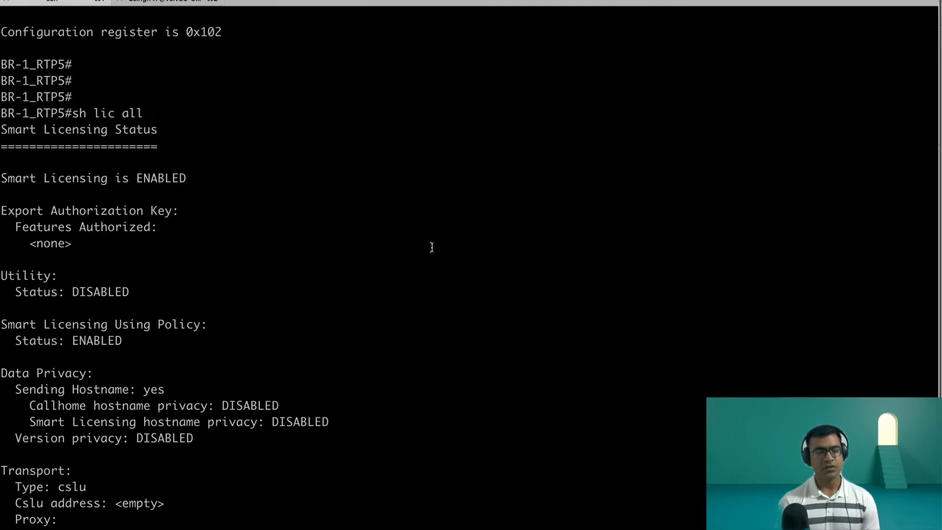
pyautogui.moveTo(5, 114); pyautogui.dragTo(210, 172)
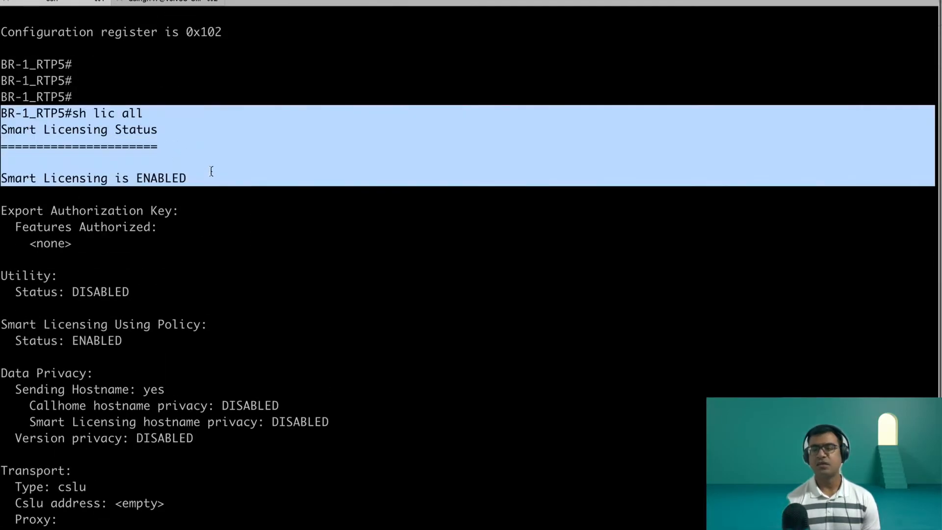
pyautogui.scroll(-3, 288, 262)
pyautogui.moveTo(1, 357); pyautogui.dragTo(200, 406)
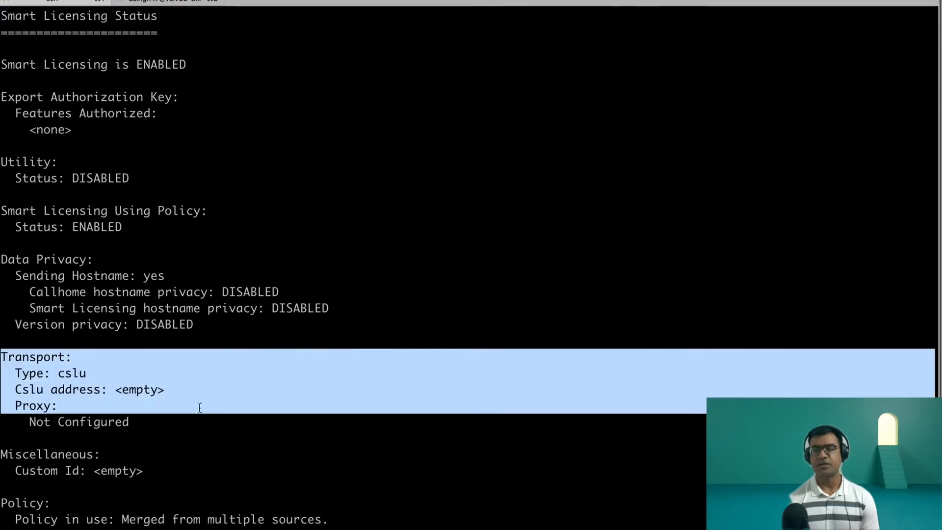
pyautogui.scroll(-20, 311, 465)
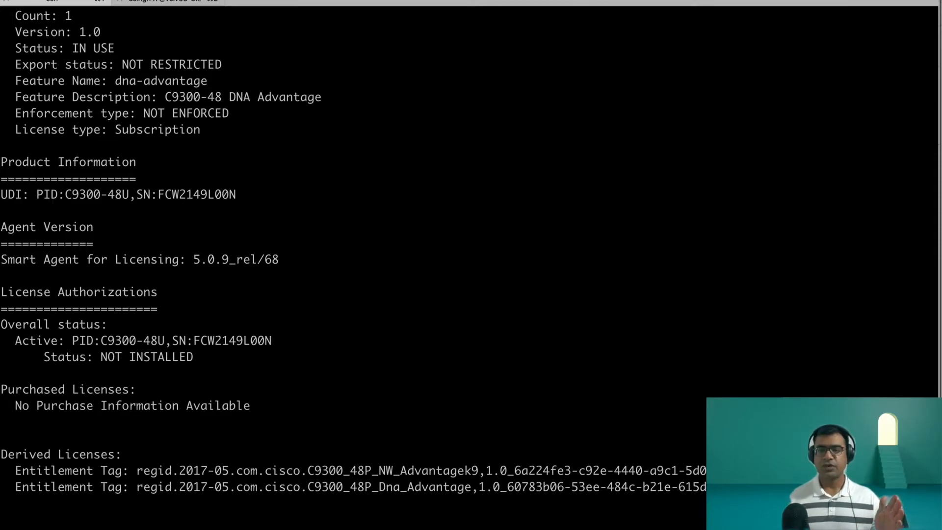
# Step: Switch back to Cisco DNA Center and open the system's Software Updates page
pyautogui.press('Return')
pyautogui.hotkey('ctrl', 'Up')
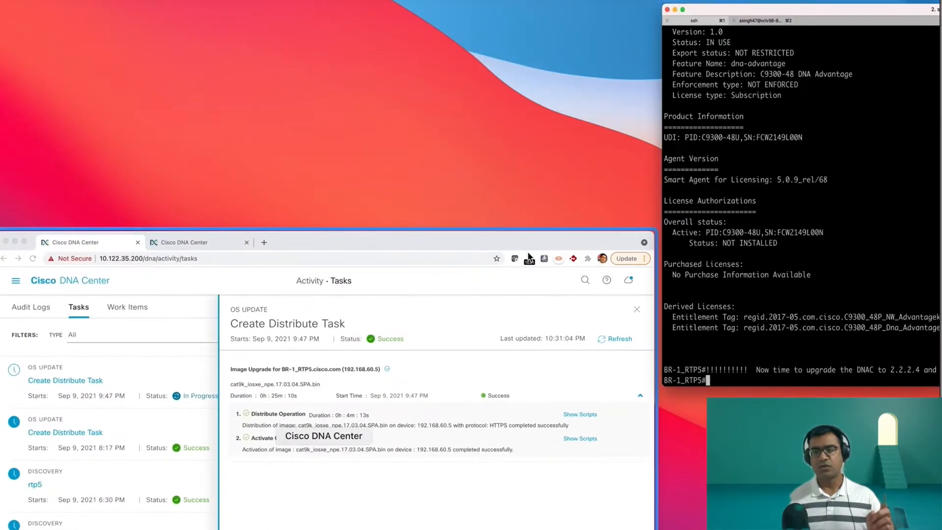
pyautogui.click(633, 125)
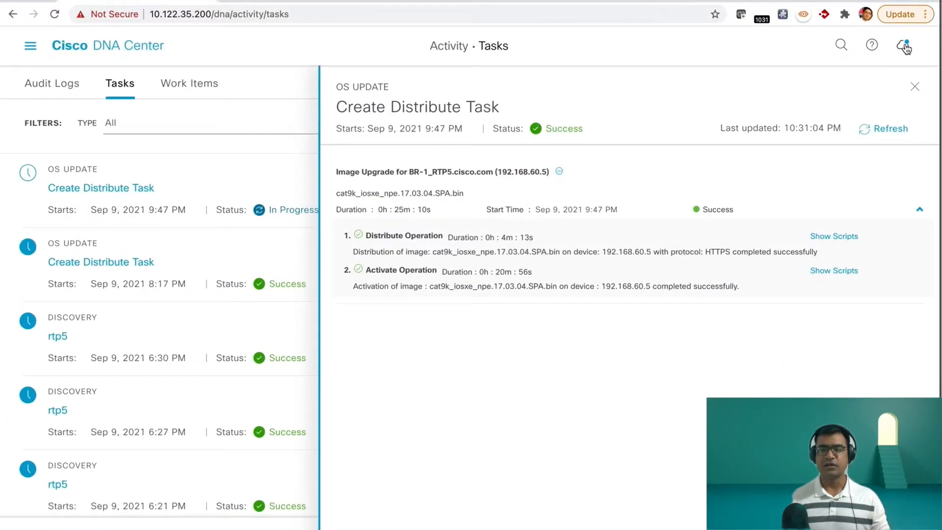
pyautogui.click(904, 48)
pyautogui.click(839, 180)
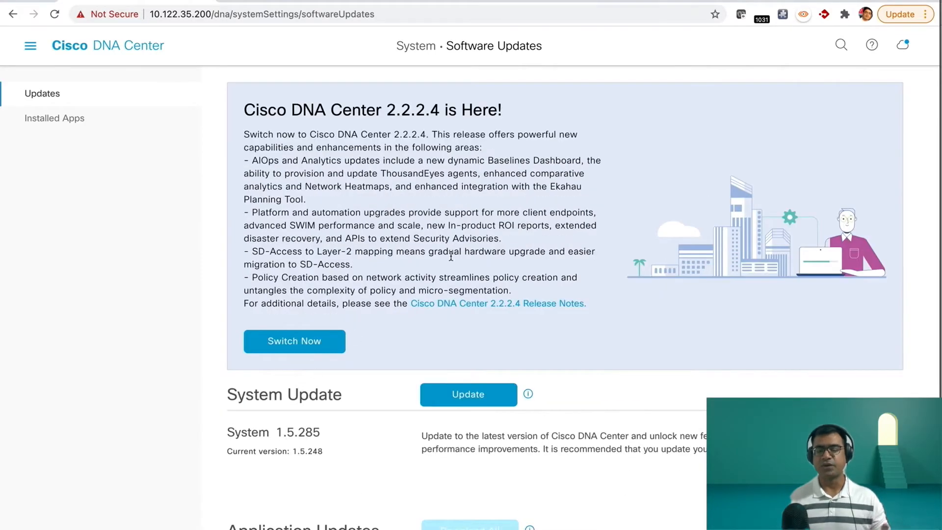
# Step: Switch Cisco DNA Center to release 2.2.2.4 and accept the caution that it cannot return to an earlier release
pyautogui.click(337, 339)
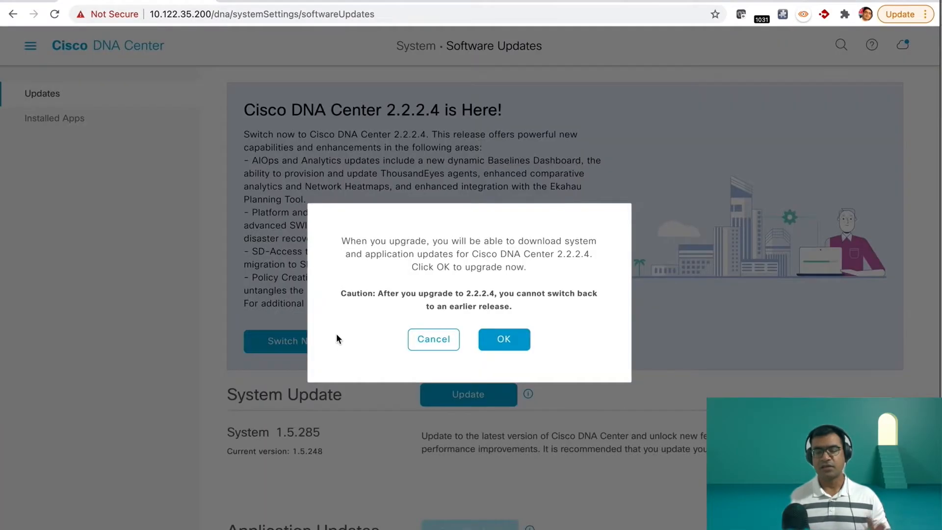
pyautogui.click(505, 340)
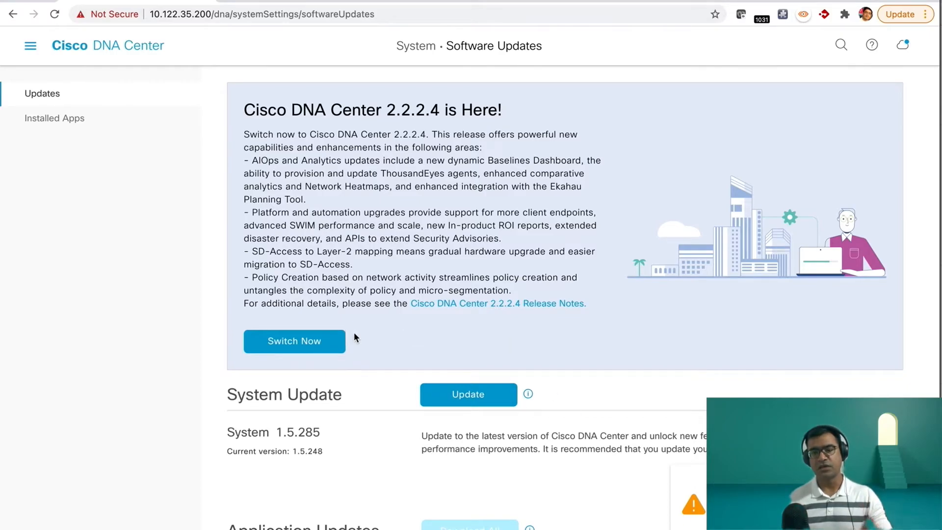
pyautogui.click(328, 340)
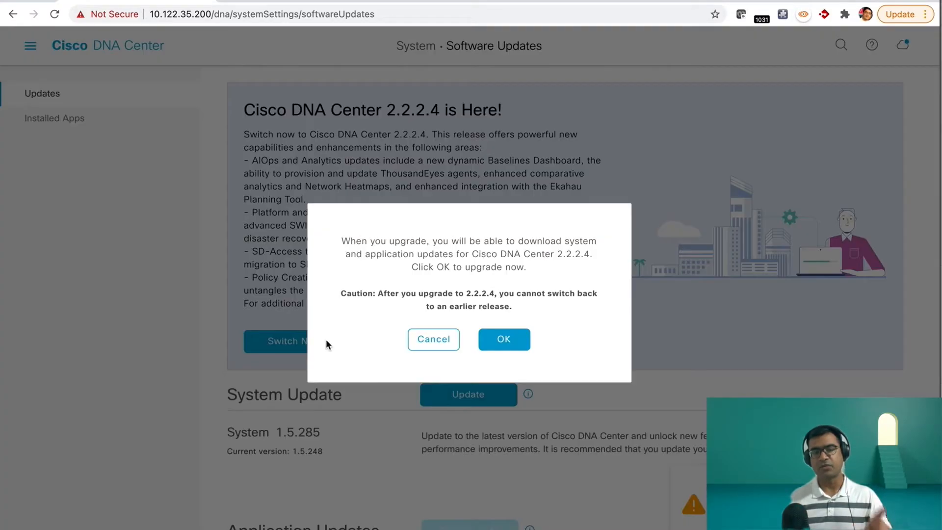
pyautogui.click(504, 341)
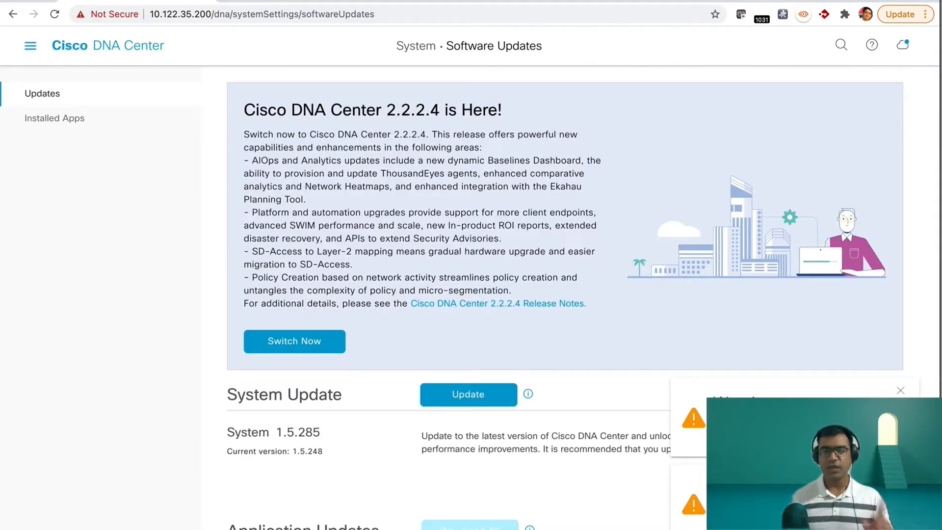
pyautogui.click(901, 45)
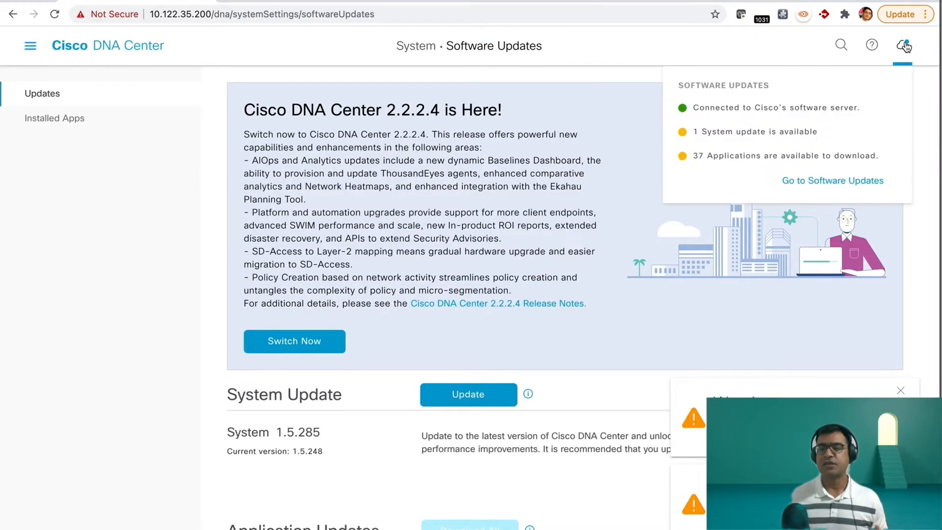
pyautogui.click(805, 182)
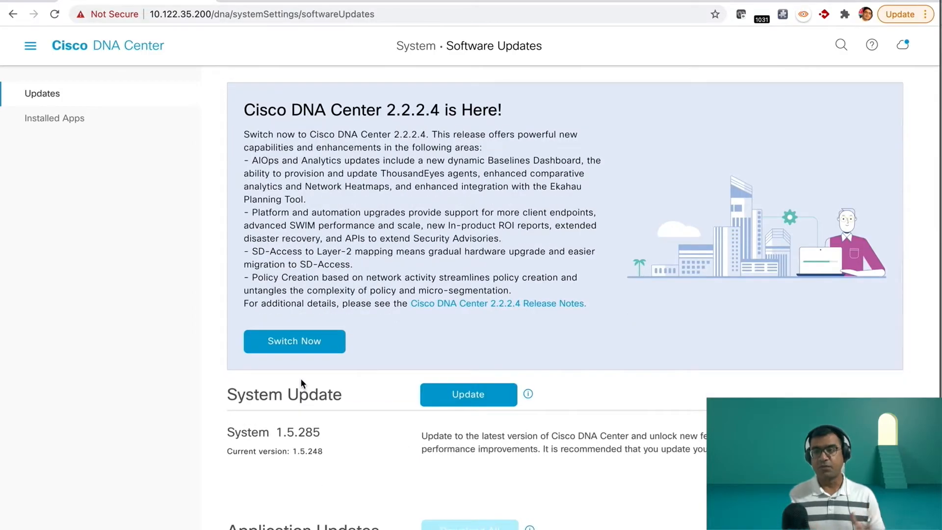
pyautogui.click(306, 342)
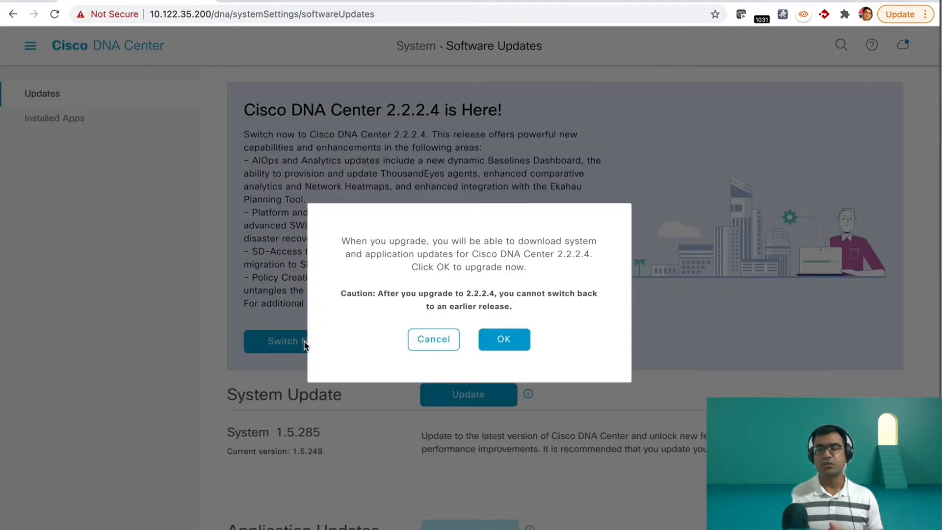
pyautogui.click(513, 345)
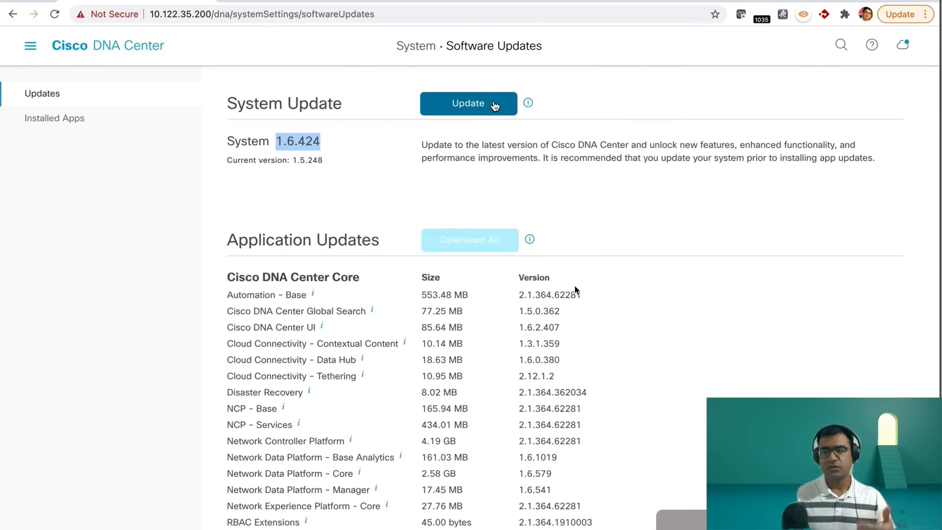
# Step: Start the system update to version 1.6.424 and confirm it
pyautogui.click(497, 106)
pyautogui.click(502, 350)
pyautogui.click(503, 351)
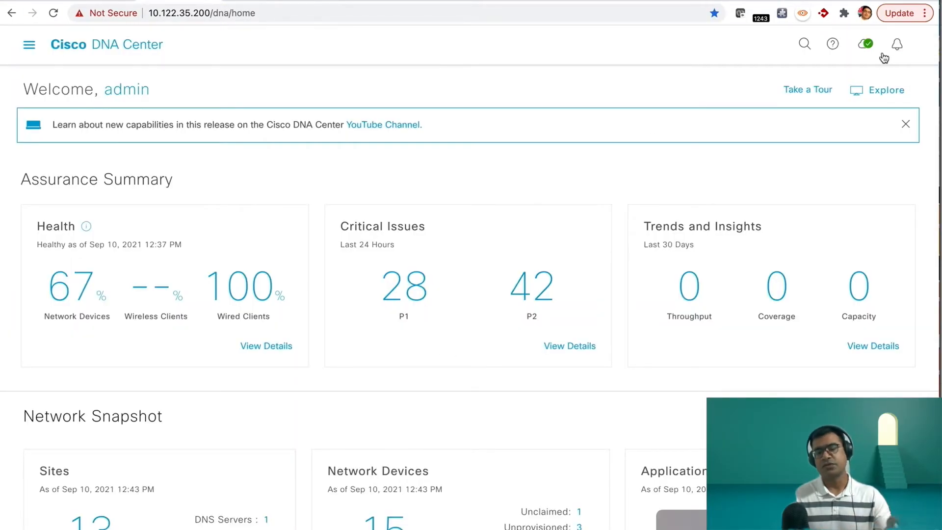
# Step: Check the Cisco DNA Center release in the About information and review the system and application update status
pyautogui.click(832, 45)
pyautogui.click(781, 82)
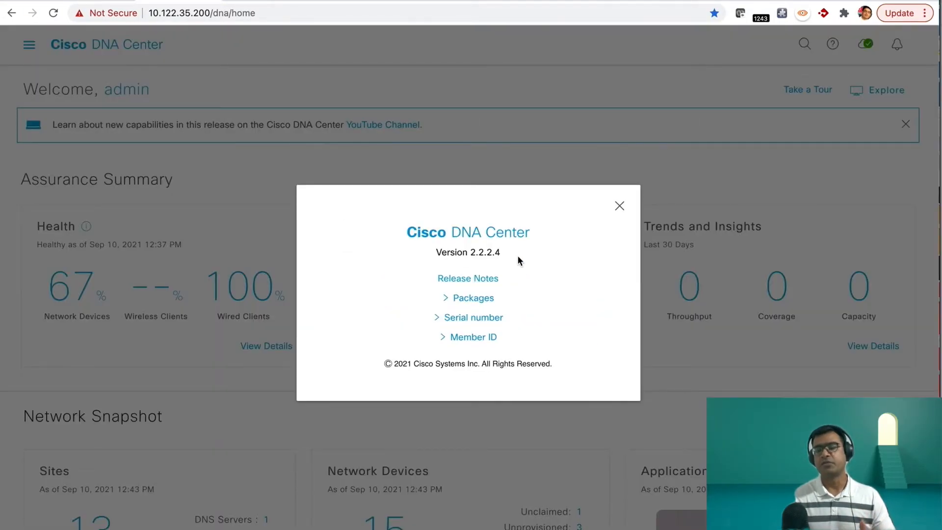
pyautogui.moveTo(517, 255); pyautogui.dragTo(425, 251)
pyautogui.click(619, 205)
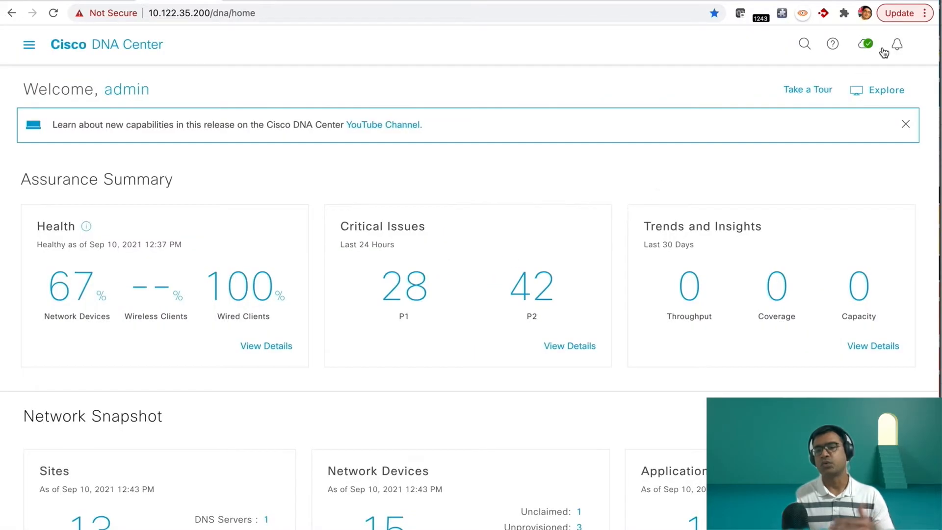
pyautogui.click(833, 45)
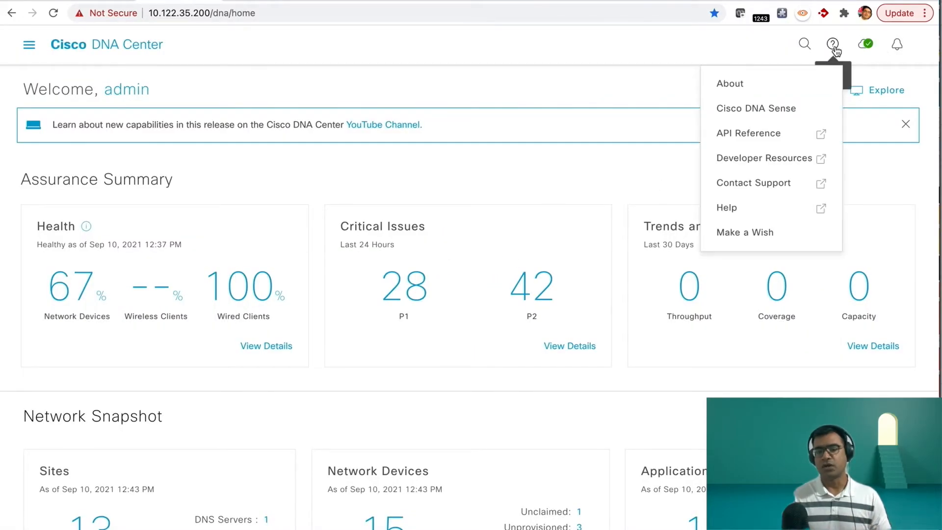
pyautogui.click(748, 83)
pyautogui.click(619, 206)
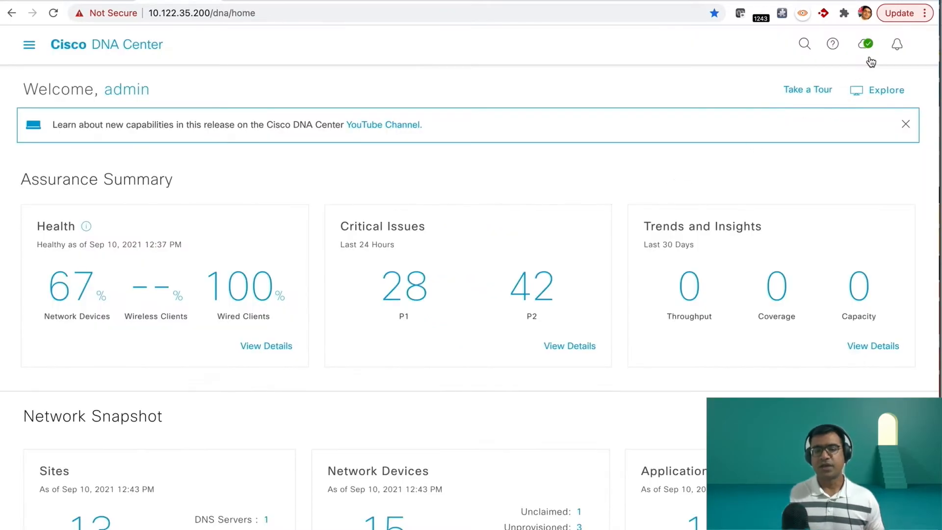
pyautogui.click(865, 45)
pyautogui.click(825, 145)
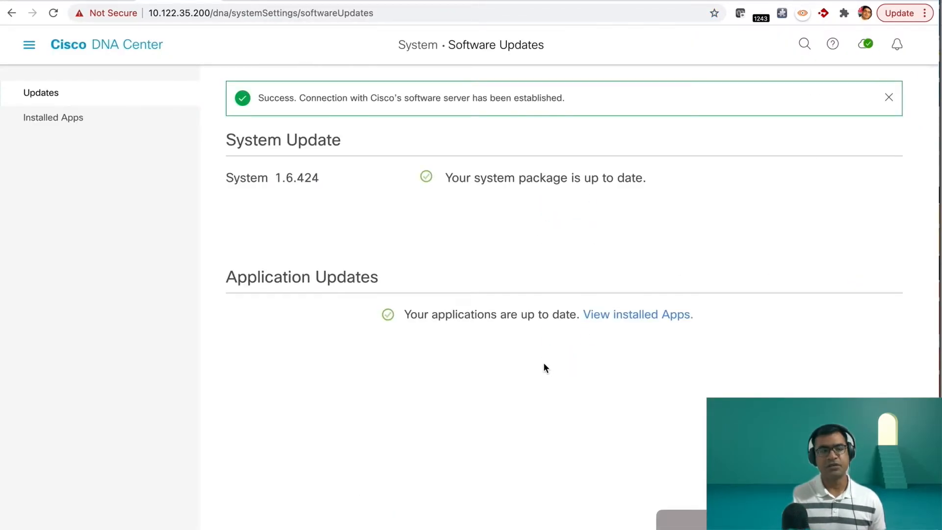
# Step: Open the system settings and review the Smart Account and Smart Licensing configuration
pyautogui.click(29, 45)
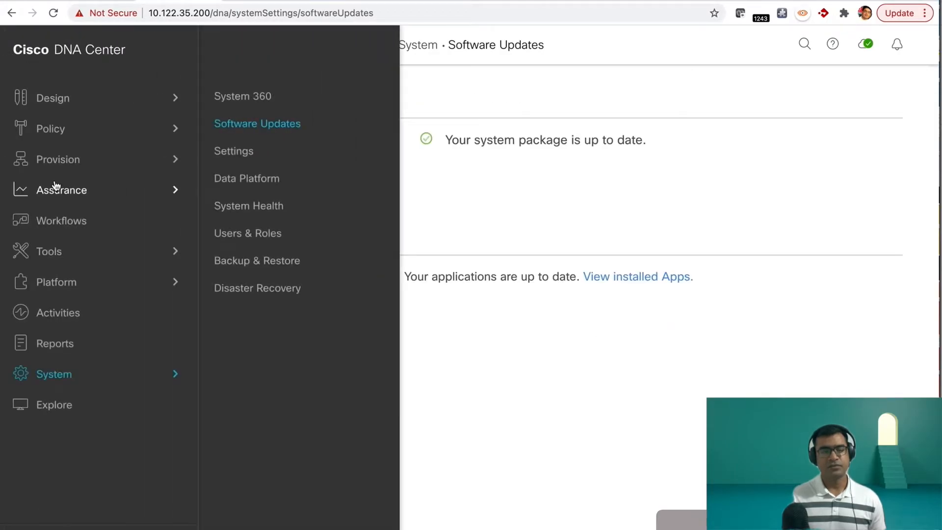
pyautogui.click(238, 153)
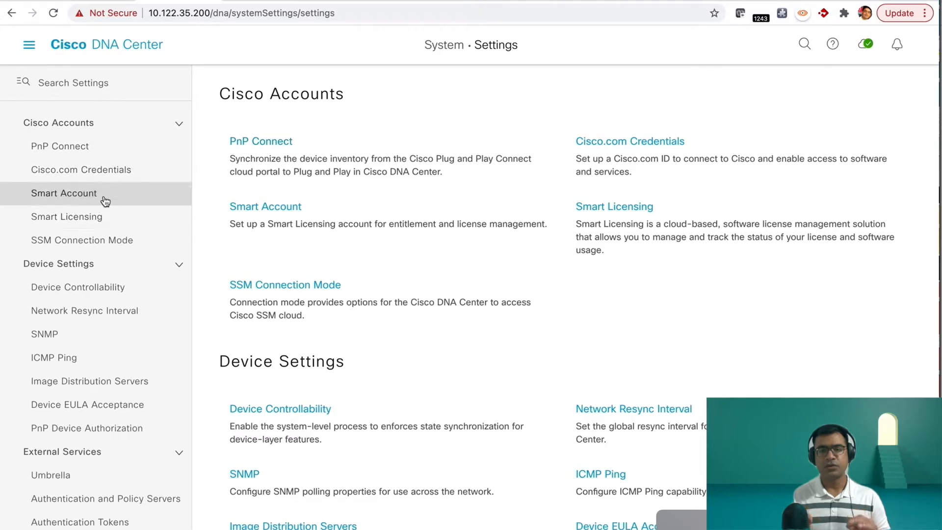
pyautogui.click(105, 200)
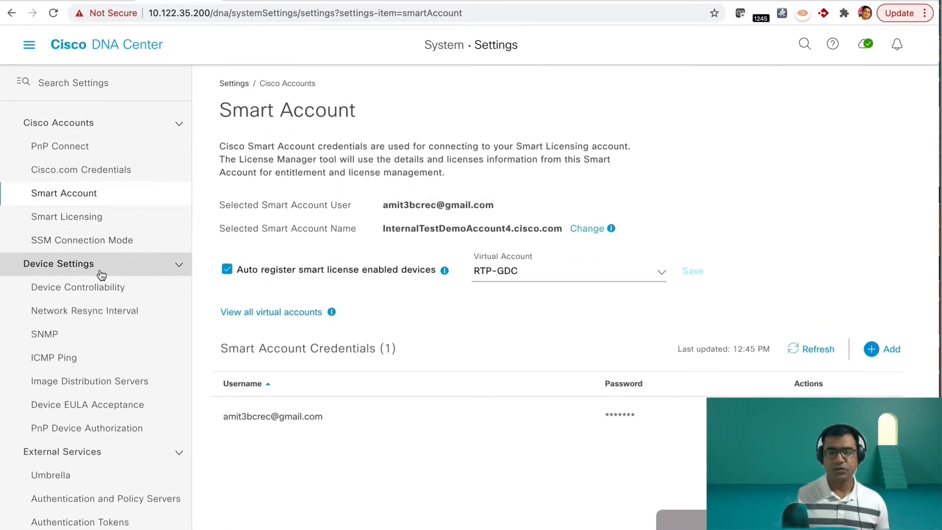
pyautogui.click(119, 224)
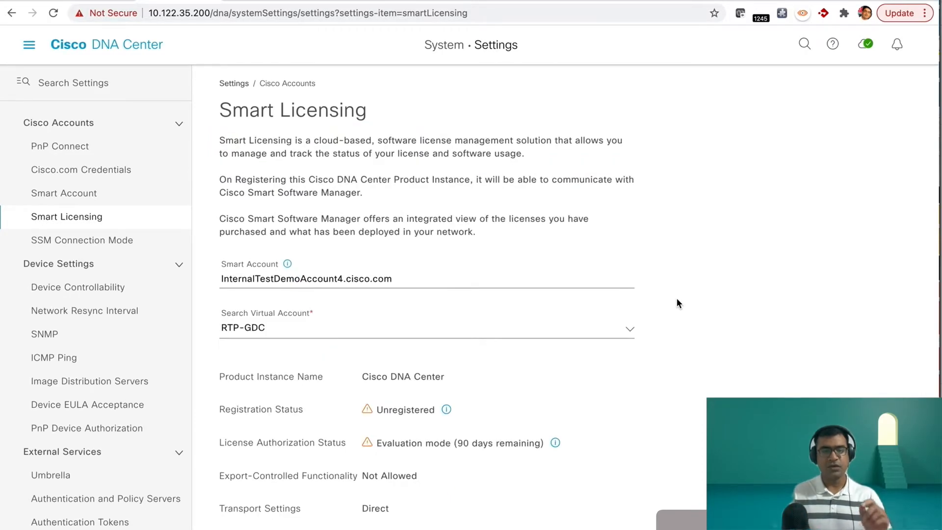
pyautogui.scroll(-2, 676, 298)
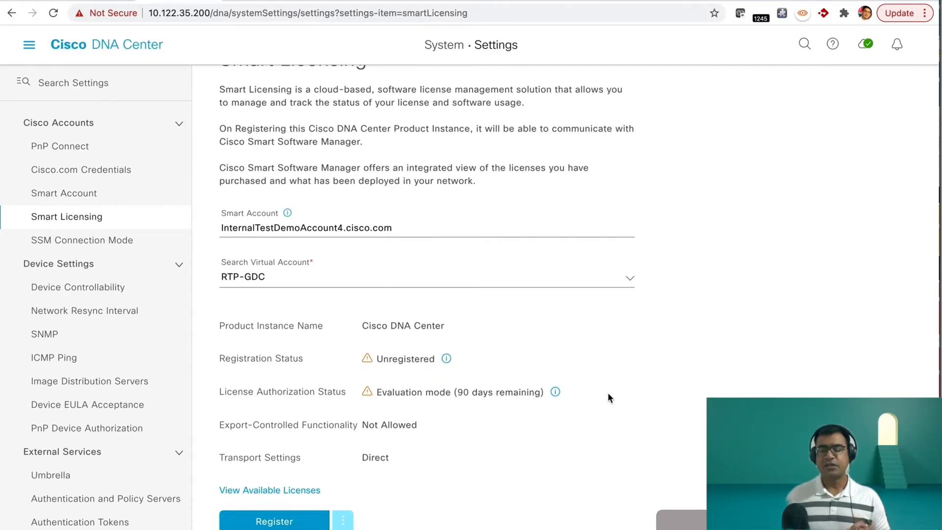
# Step: Open License Manager and view the RTP5 site's device licenses and its Reporting & Compliance information
pyautogui.click(29, 48)
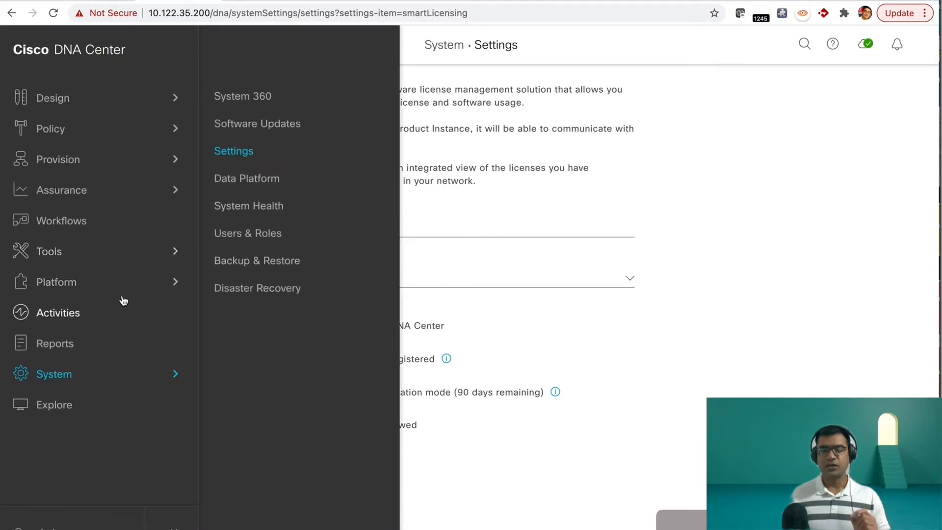
pyautogui.moveTo(133, 273)
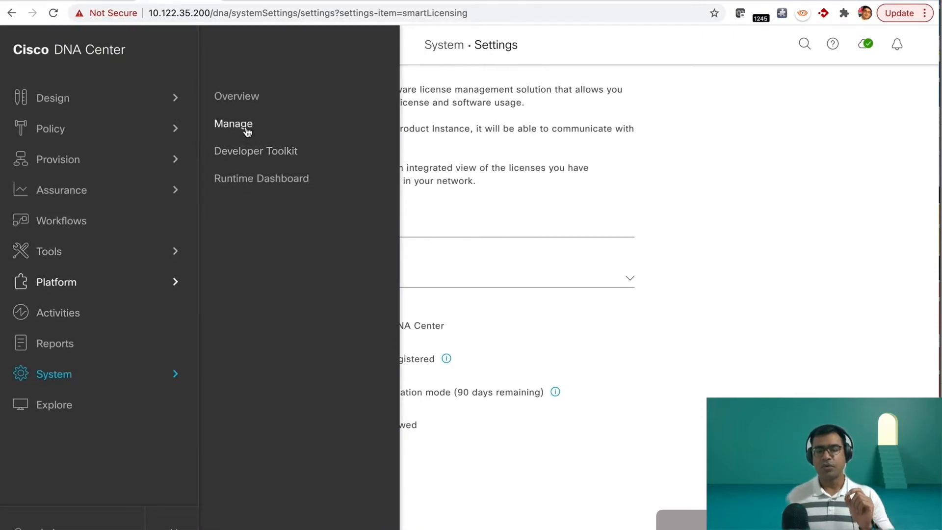
pyautogui.moveTo(116, 253)
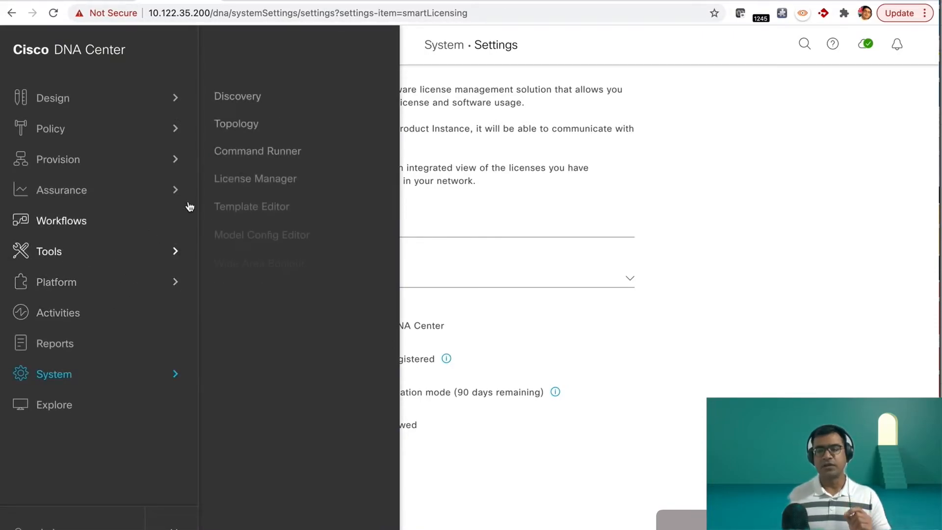
pyautogui.click(241, 181)
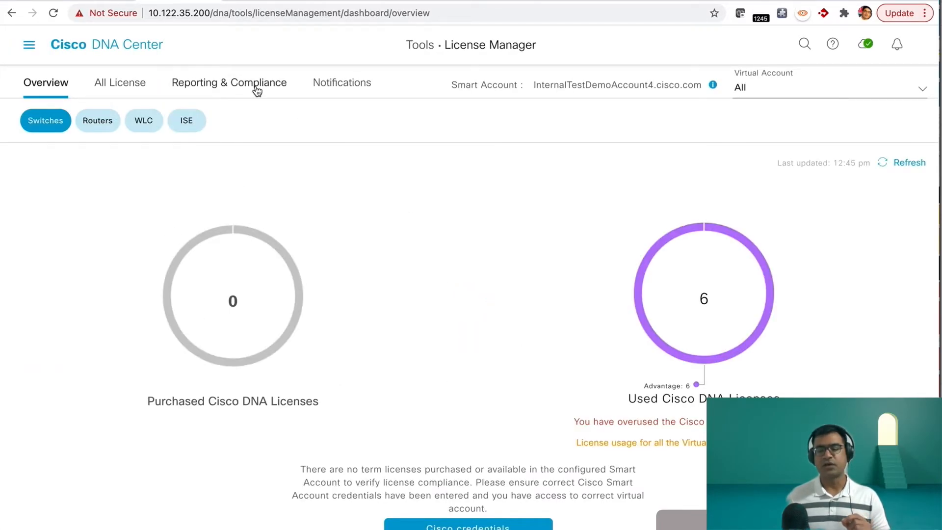
pyautogui.click(104, 85)
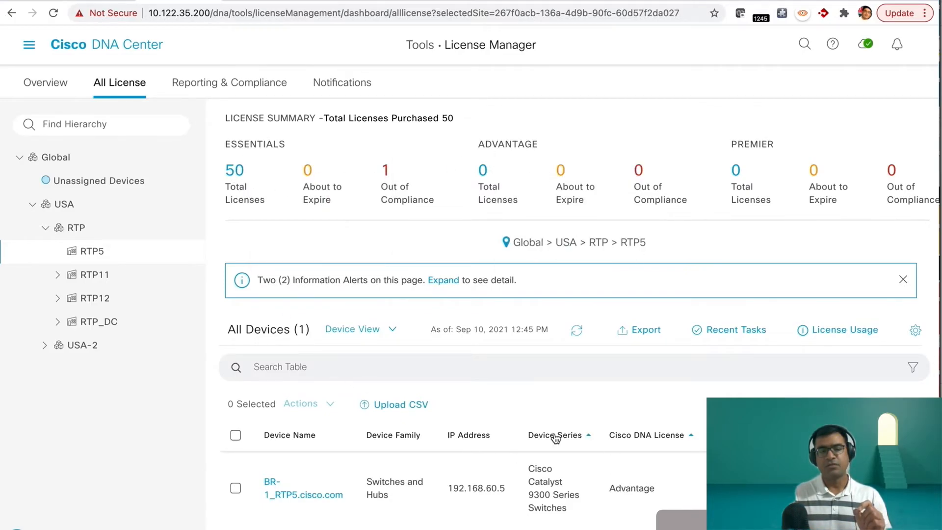
pyautogui.click(254, 87)
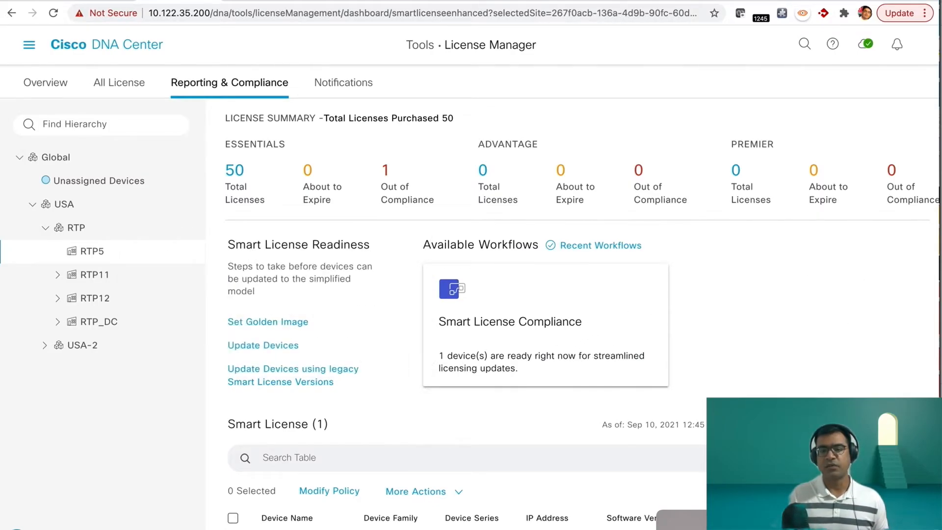
# Step: Review the recent license workflow tasks, examining the device, status and error message of both Transport Type Update entries
pyautogui.click(600, 245)
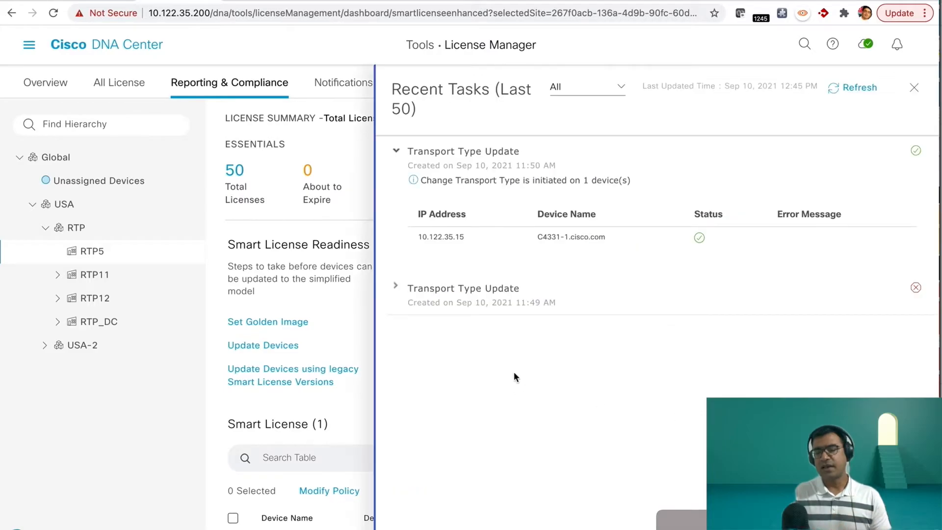
pyautogui.click(396, 151)
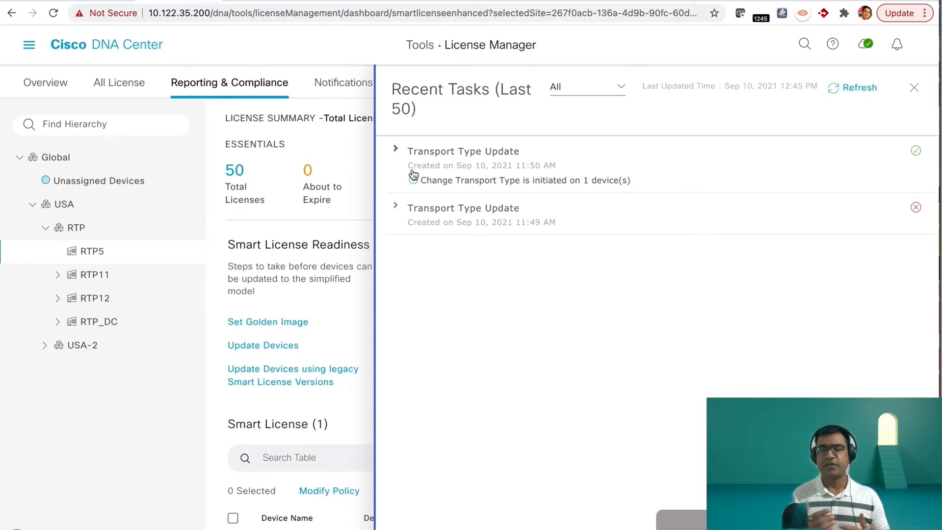
pyautogui.click(396, 210)
pyautogui.moveTo(477, 276); pyautogui.dragTo(405, 275)
pyautogui.moveTo(599, 278); pyautogui.dragTo(523, 278)
pyautogui.moveTo(904, 277); pyautogui.dragTo(745, 279)
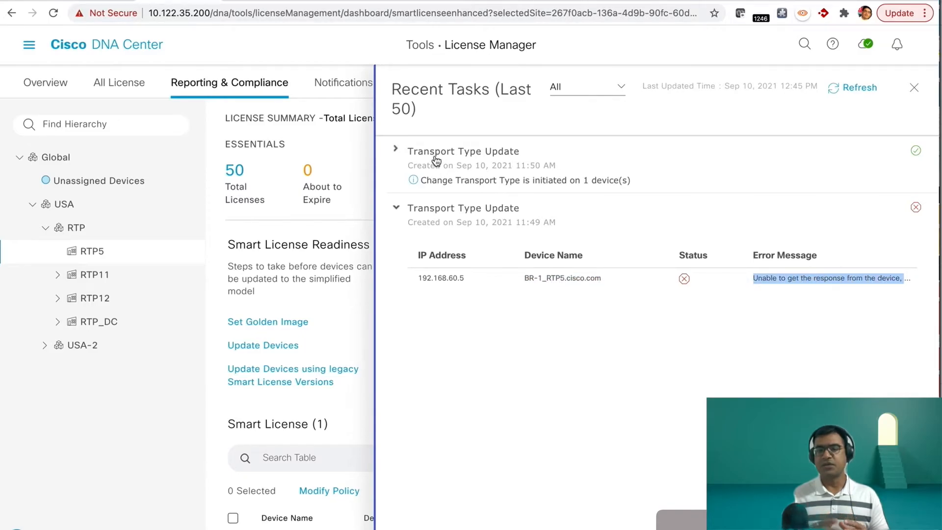
pyautogui.click(396, 150)
pyautogui.moveTo(478, 237); pyautogui.dragTo(400, 234)
pyautogui.click(819, 248)
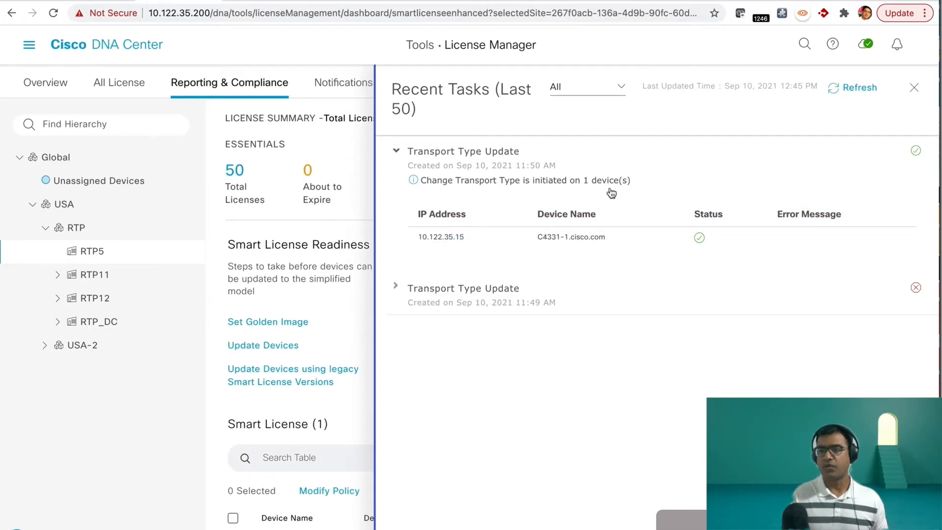
pyautogui.click(396, 287)
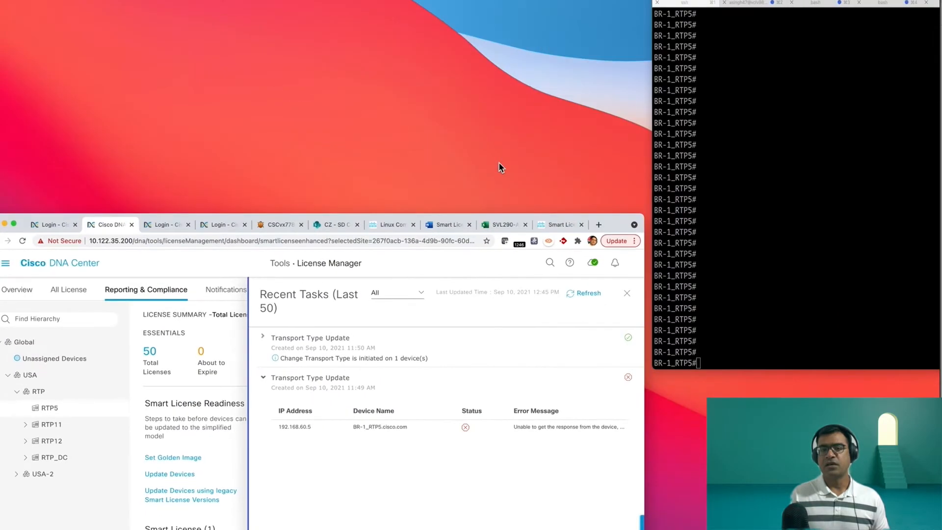
# Step: Switch to the terminal, display the full license information of BR-1_RTP5, and review its policy, usage reporting and license authorizations
pyautogui.click(699, 165)
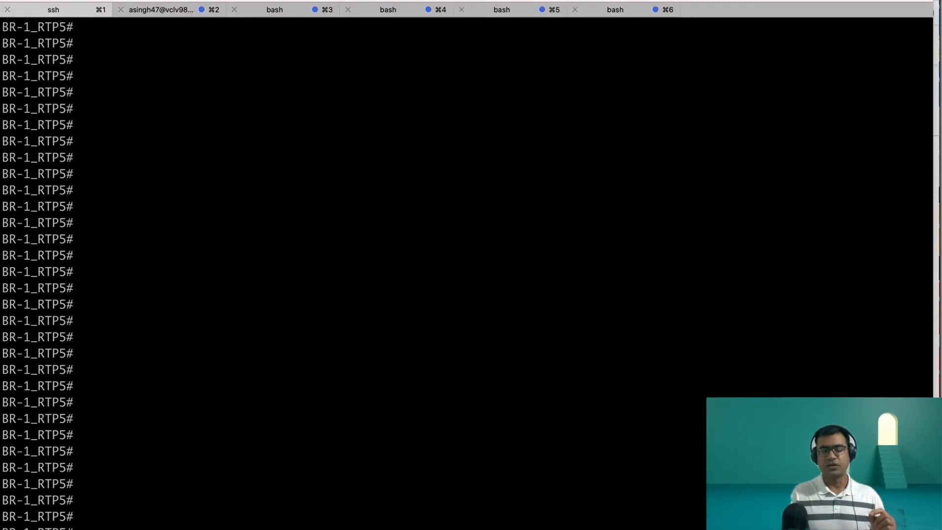
pyautogui.press('Return')
pyautogui.press('space')
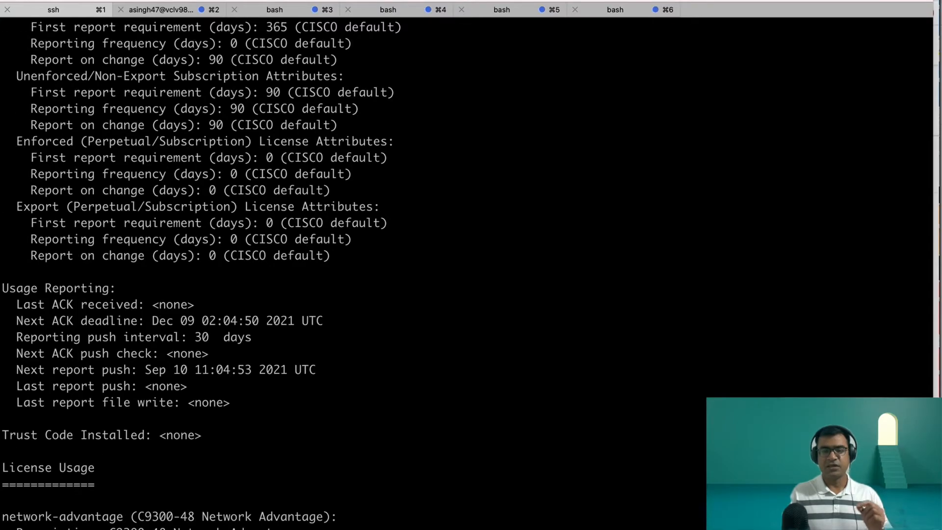
pyautogui.press('space')
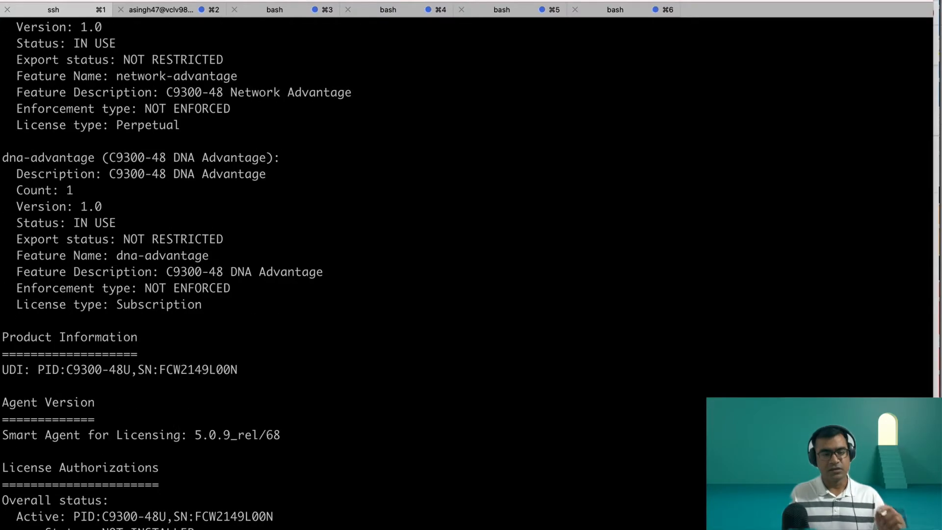
pyautogui.scroll(-4, 421, 248)
pyautogui.scroll(12, 183, 399)
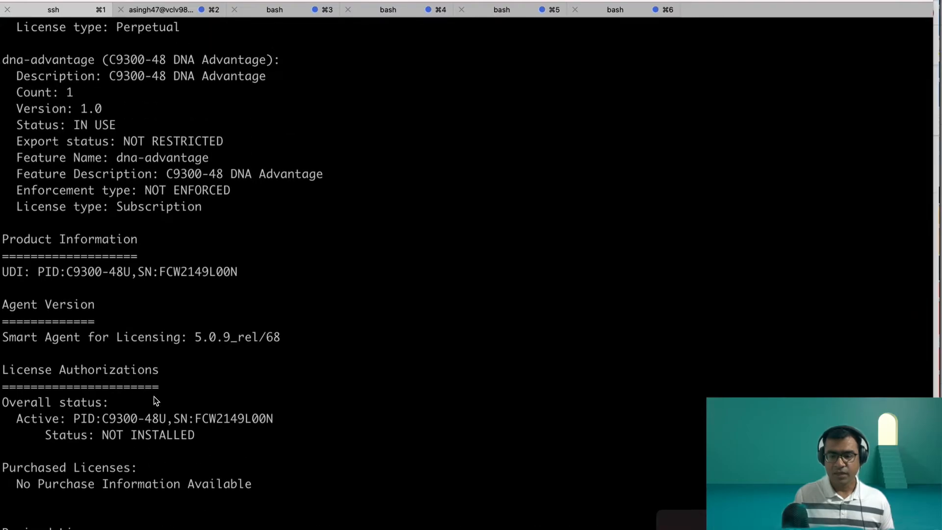
pyautogui.scroll(6, 198, 274)
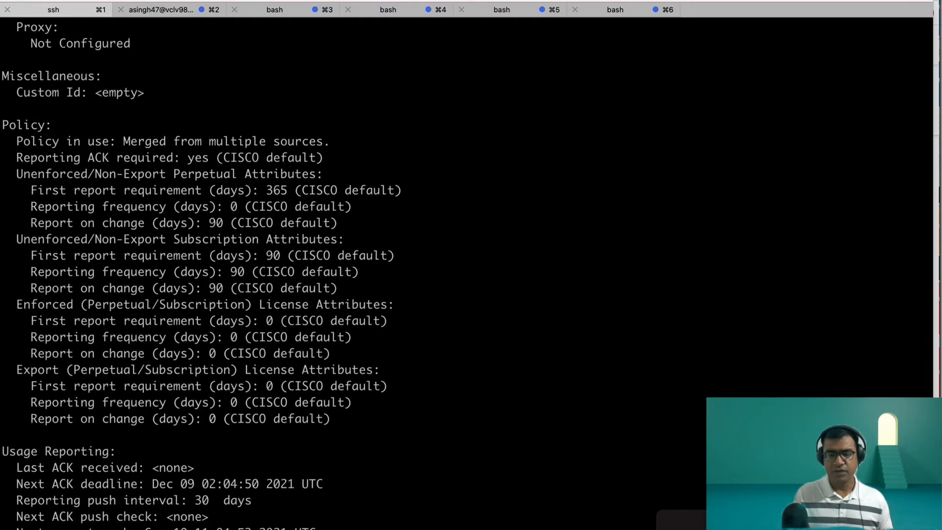
# Step: Examine the Transport section of the license output, switch back to License Manager and close the recent tasks
pyautogui.scroll(3, 202, 275)
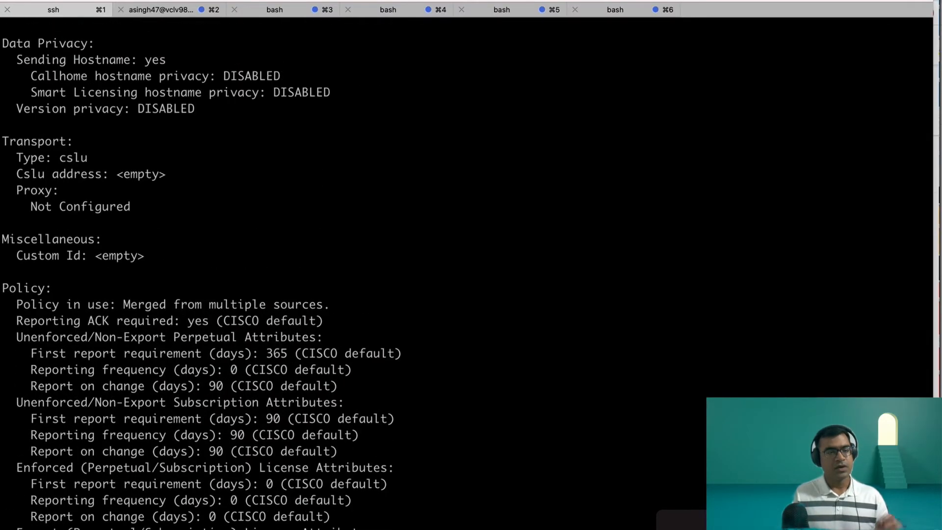
pyautogui.scroll(1, 466, 272)
pyautogui.moveTo(5, 190); pyautogui.dragTo(99, 238)
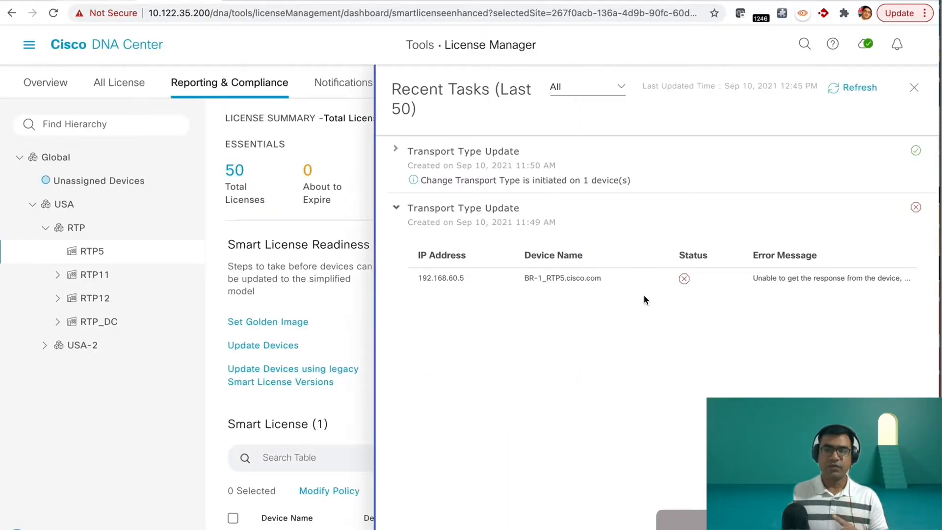
pyautogui.click(913, 88)
pyautogui.click(29, 45)
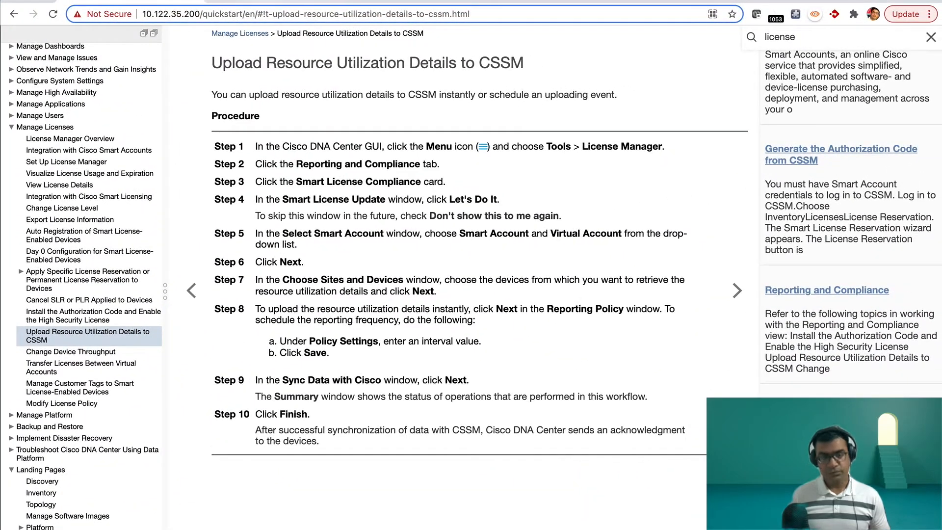
# Step: Switch to the Cisco DNA Center at 10.122.35.200 and log in as admin with the account password
pyautogui.click(272, 2)
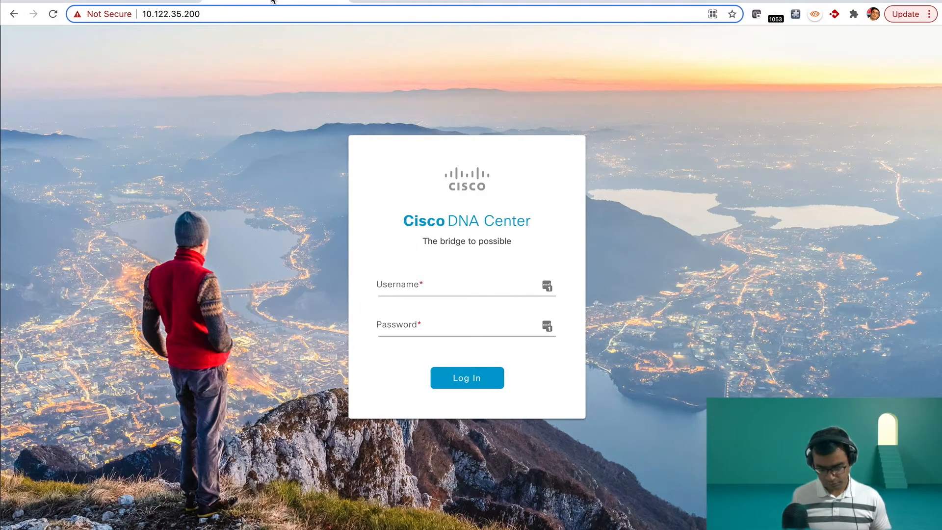
pyautogui.click(426, 284)
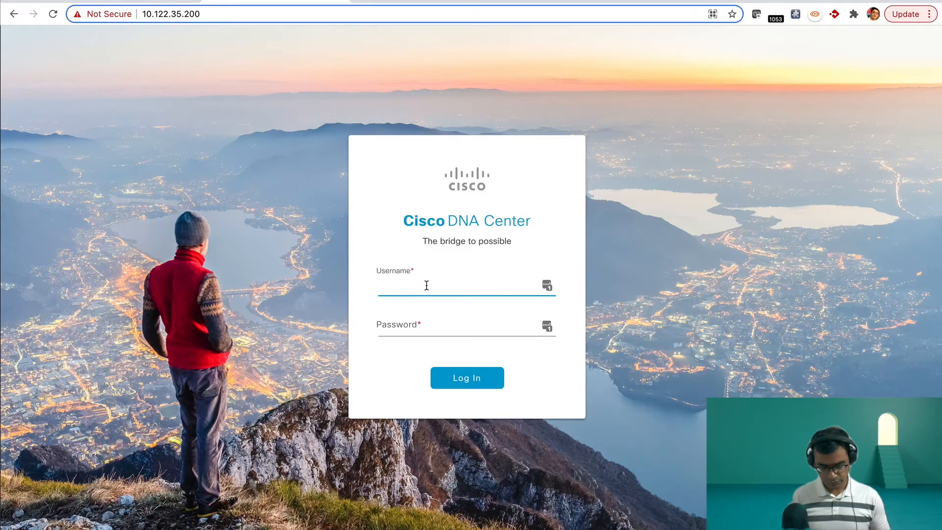
pyautogui.press('Tab')
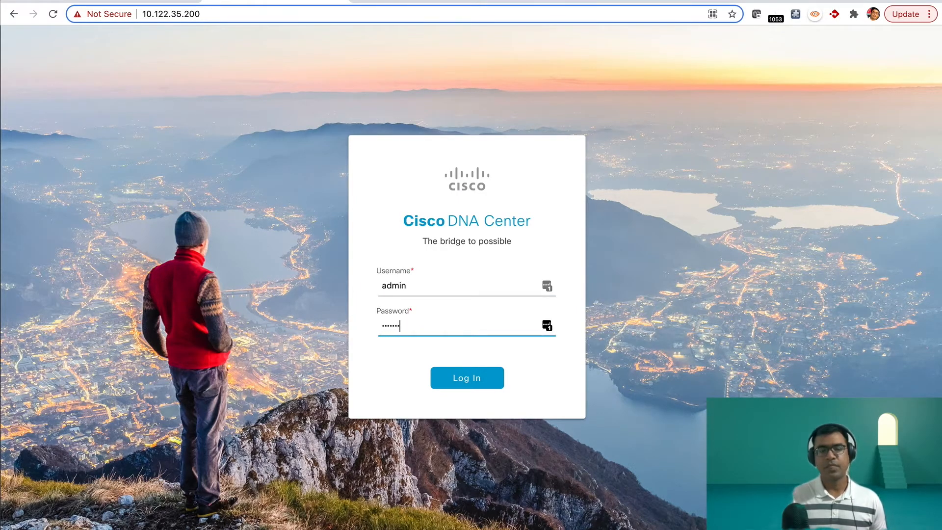
pyautogui.press('Return')
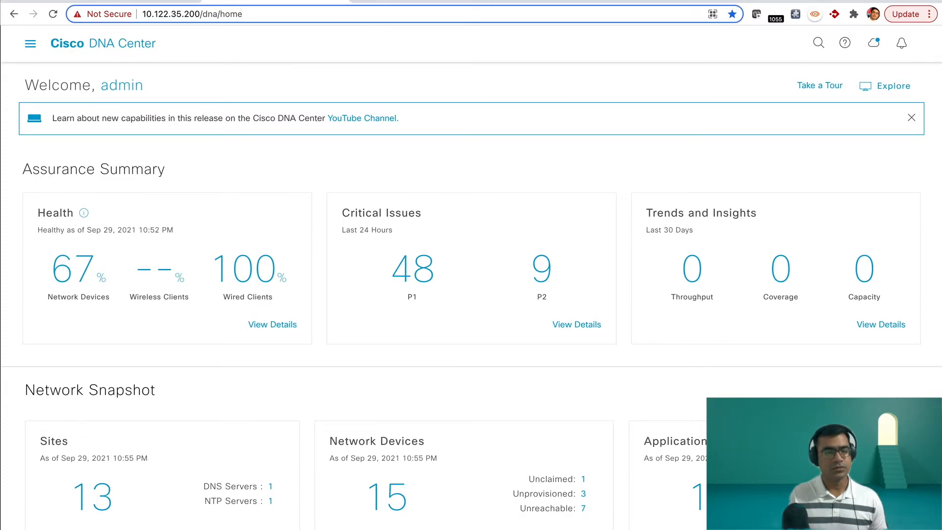
# Step: Open the system settings and review the Smart Account user, account name and auto-registration configuration
pyautogui.click(30, 44)
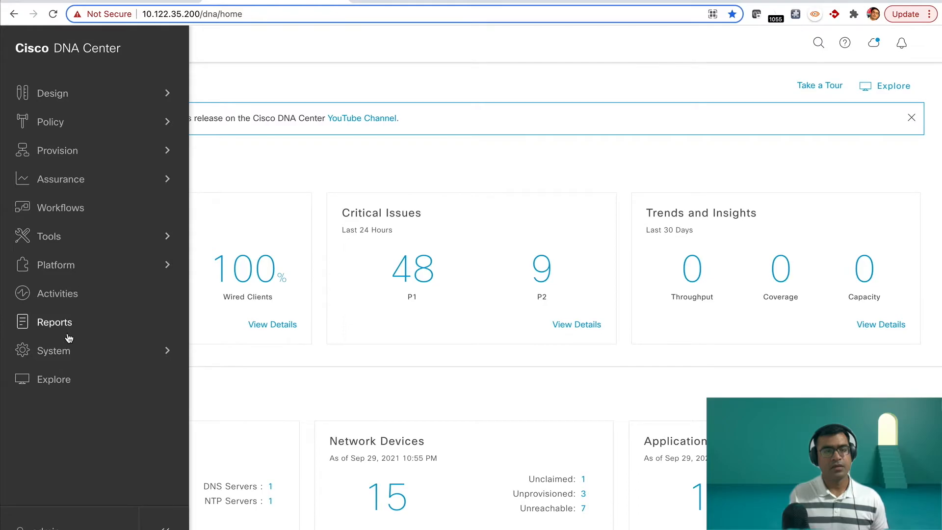
pyautogui.click(70, 351)
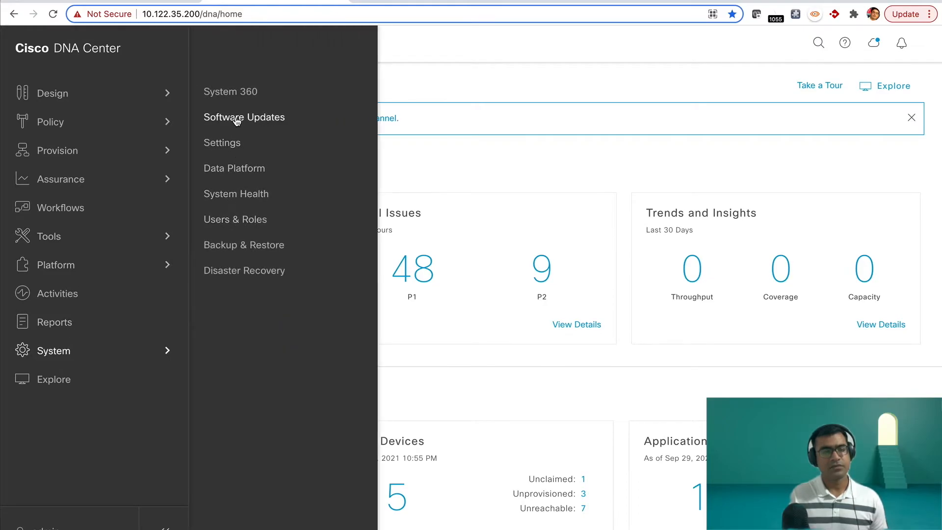
pyautogui.click(224, 143)
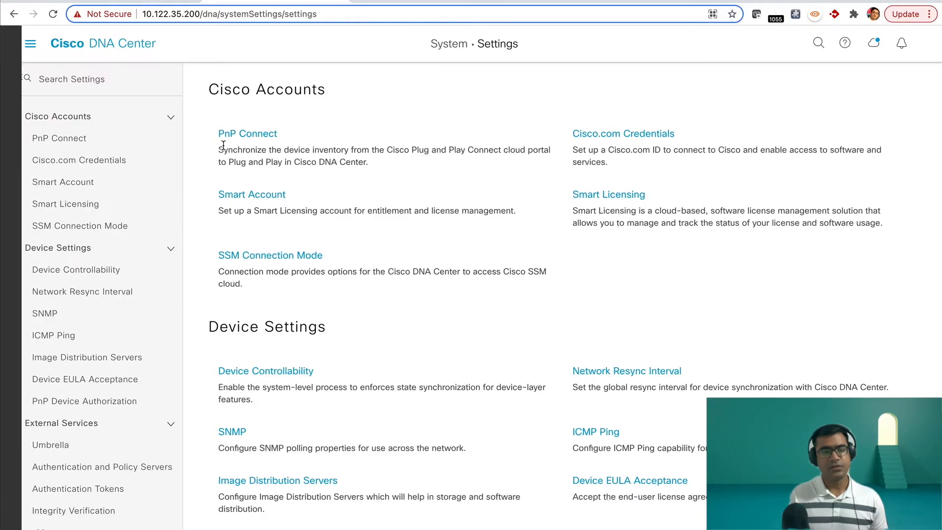
pyautogui.click(71, 184)
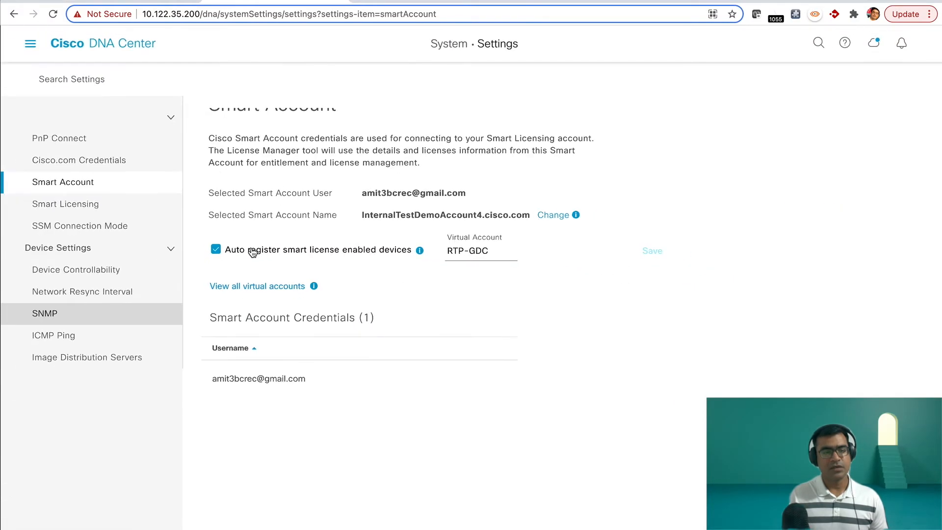
# Step: Register Cisco DNA Center for Smart Licensing under the RTP-GDC virtual account and check the SSM Connection Mode
pyautogui.click(99, 204)
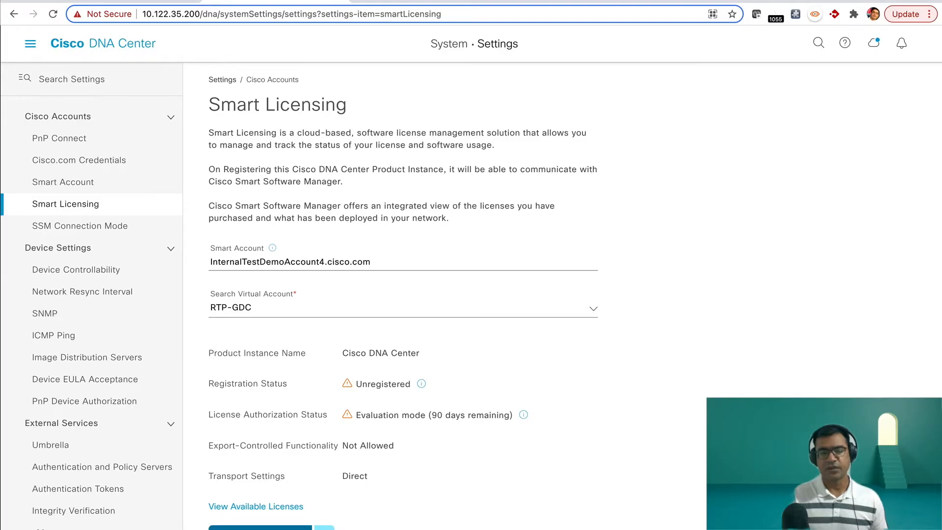
pyautogui.click(260, 527)
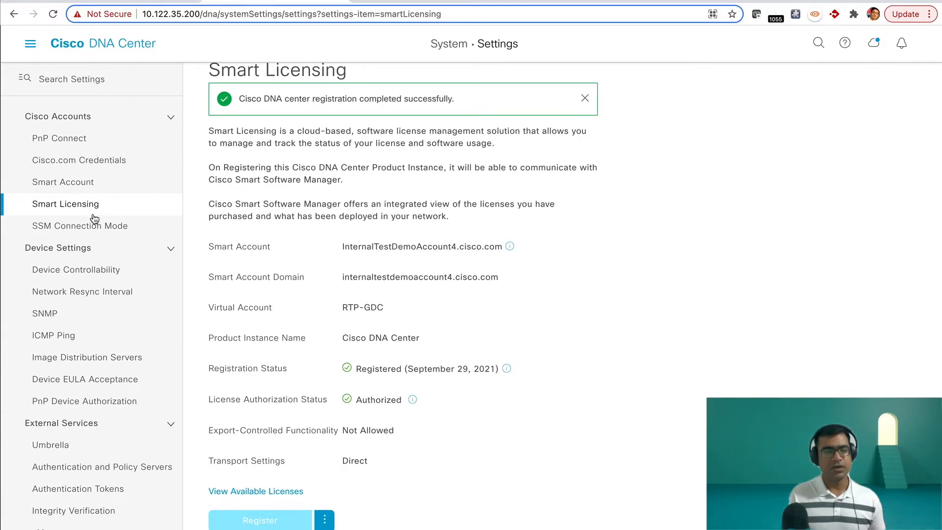
pyautogui.click(102, 232)
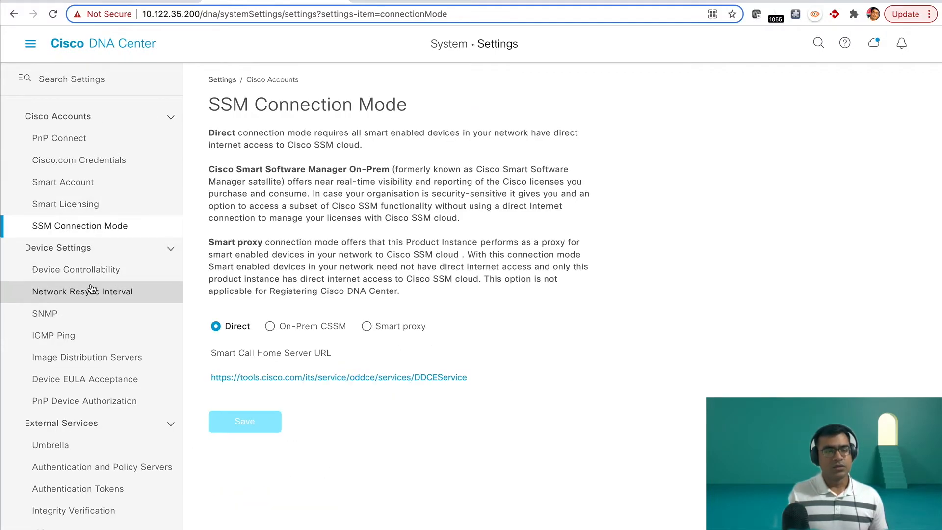
# Step: Open License Manager and review the licenses and license modes of all devices under Global
pyautogui.click(30, 44)
pyautogui.moveTo(169, 235)
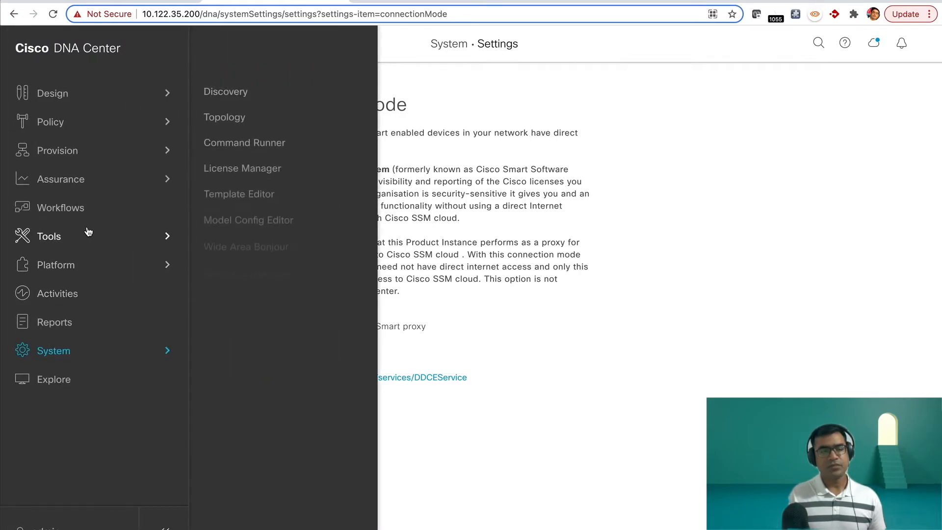
pyautogui.click(236, 166)
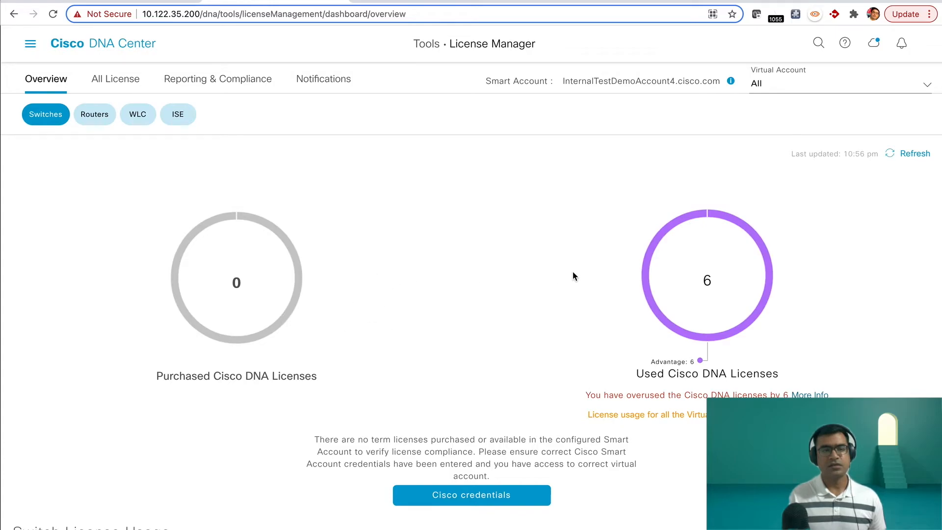
pyautogui.click(124, 80)
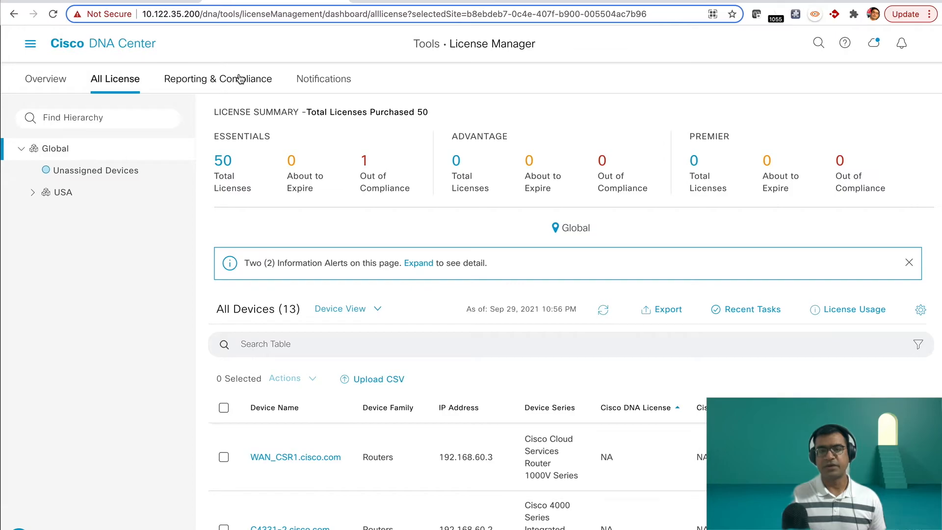
pyautogui.scroll(-5, 467, 238)
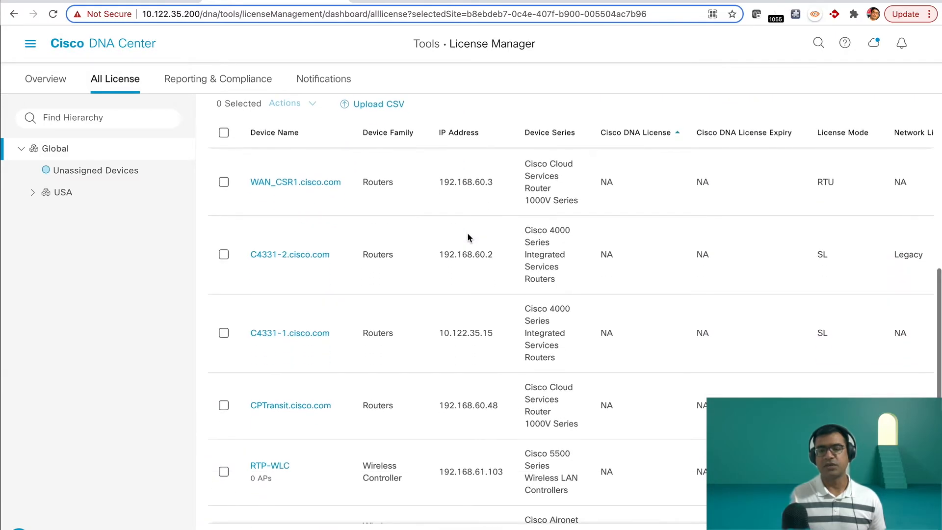
pyautogui.scroll(5, 467, 238)
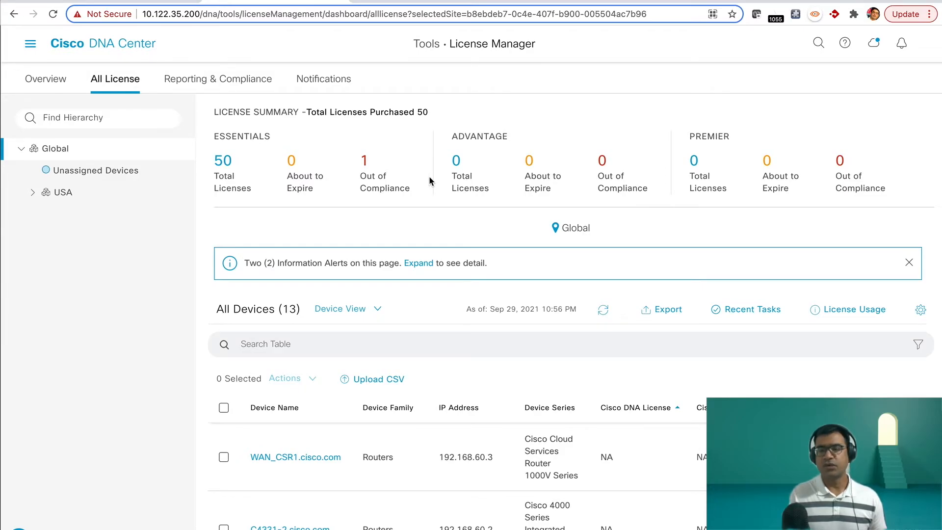
# Step: View the Reporting & Compliance information and examine the device details of the Sep 10, 2021 11:50 AM Transport Type Update task
pyautogui.click(223, 86)
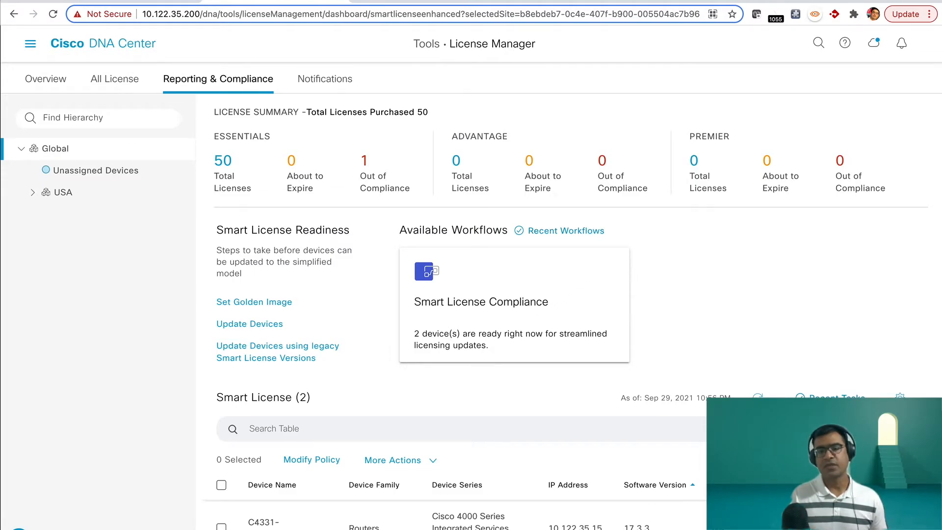
pyautogui.click(836, 398)
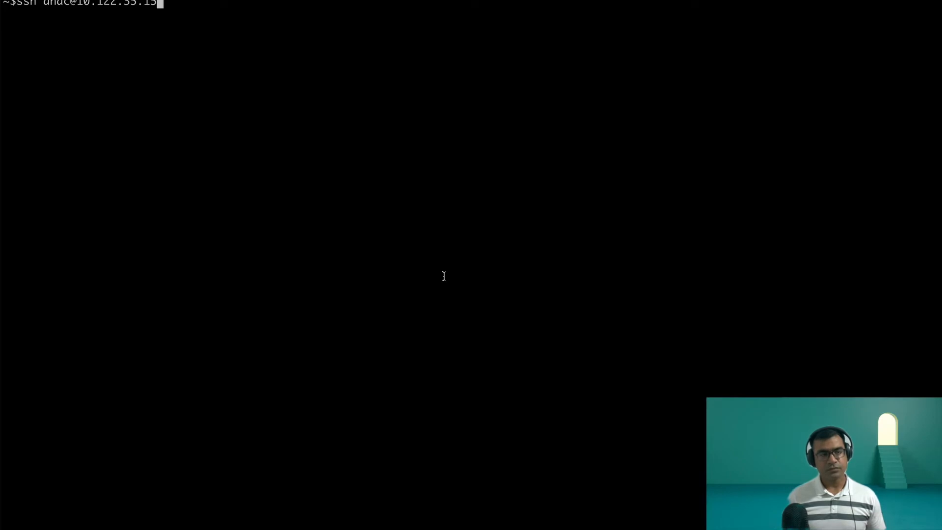
# Step: Switch to the terminal and connect to the C4331-1 router at 10.122.35.15 over SSH, entering the account password
pyautogui.press('Return')
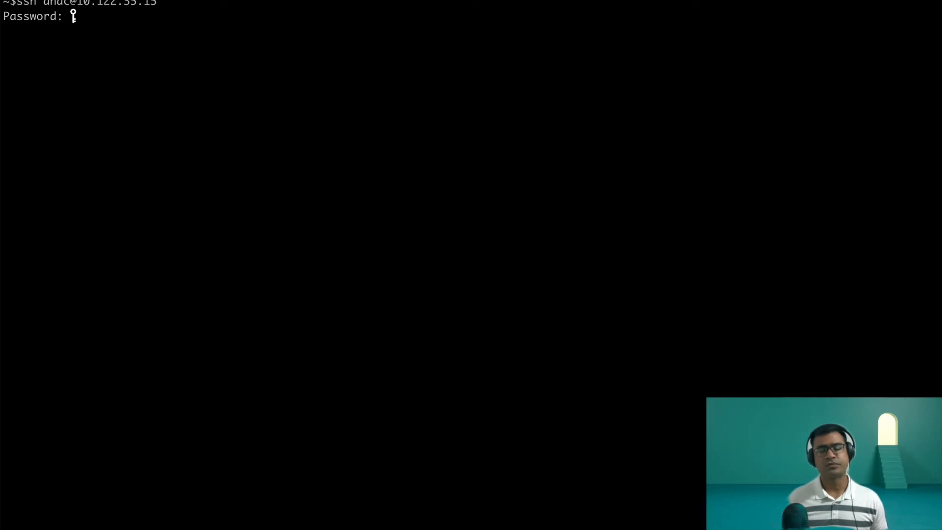
pyautogui.press('Return')
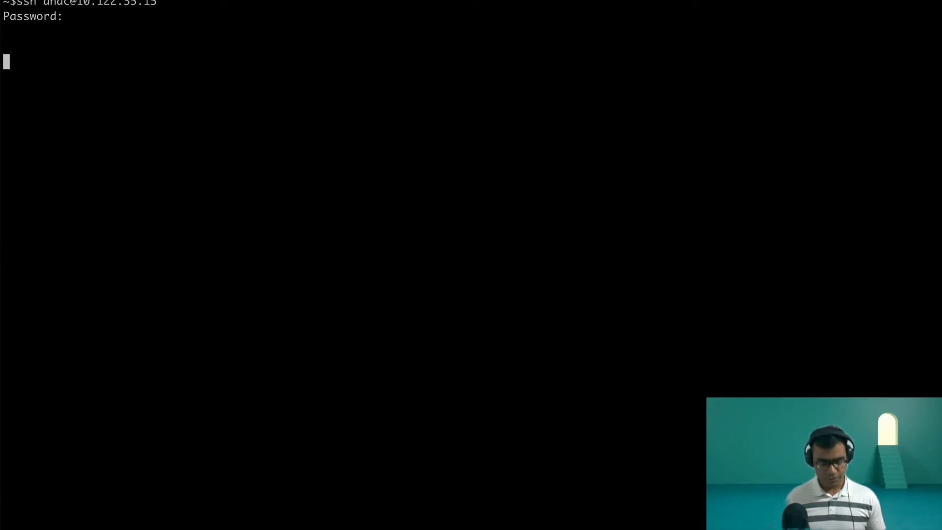
pyautogui.press('Return')
pyautogui.press('Return')
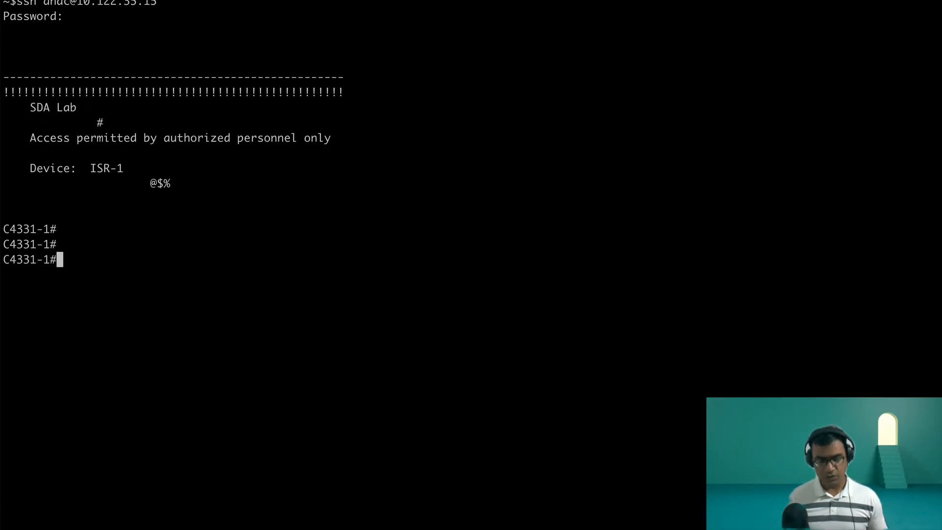
# Step: Display the full license information of C4331-1 with "sh lic all" and examine its Transport section
pyautogui.write('sh lic all')
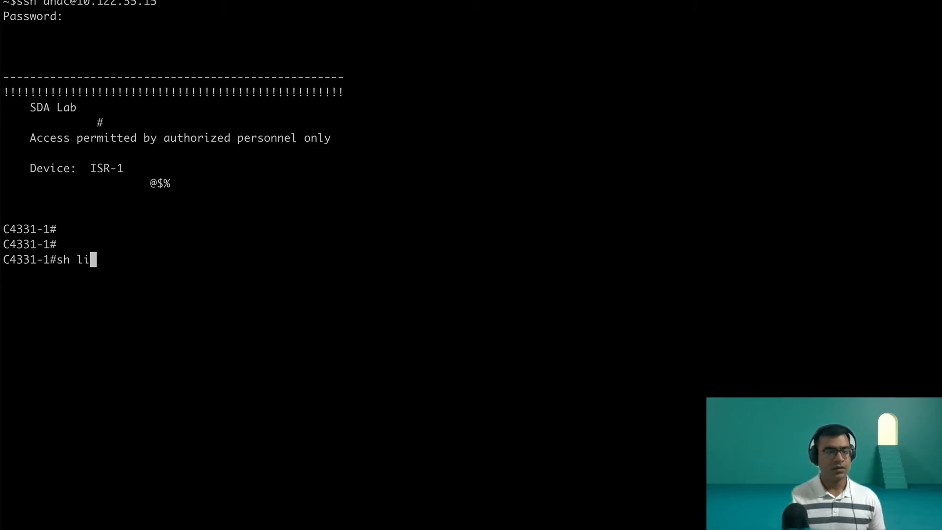
pyautogui.press('Return')
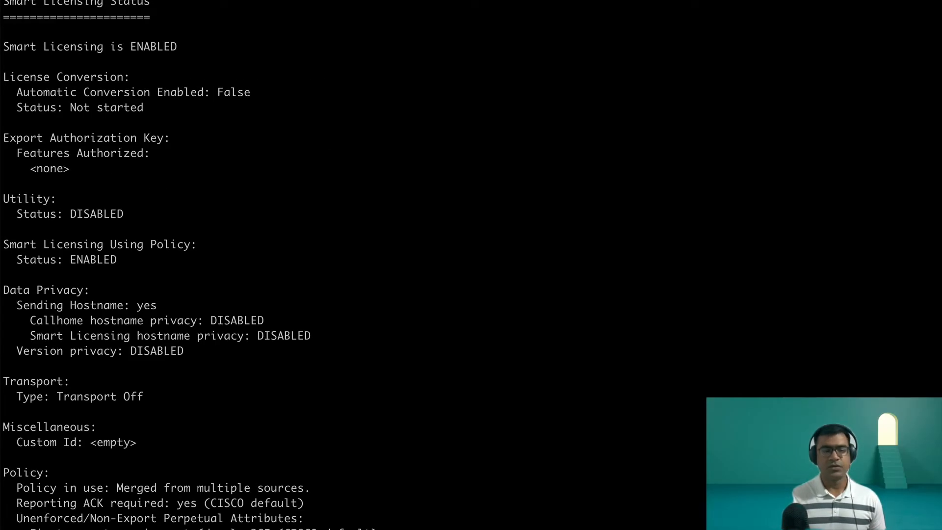
pyautogui.moveTo(3, 380); pyautogui.dragTo(171, 397)
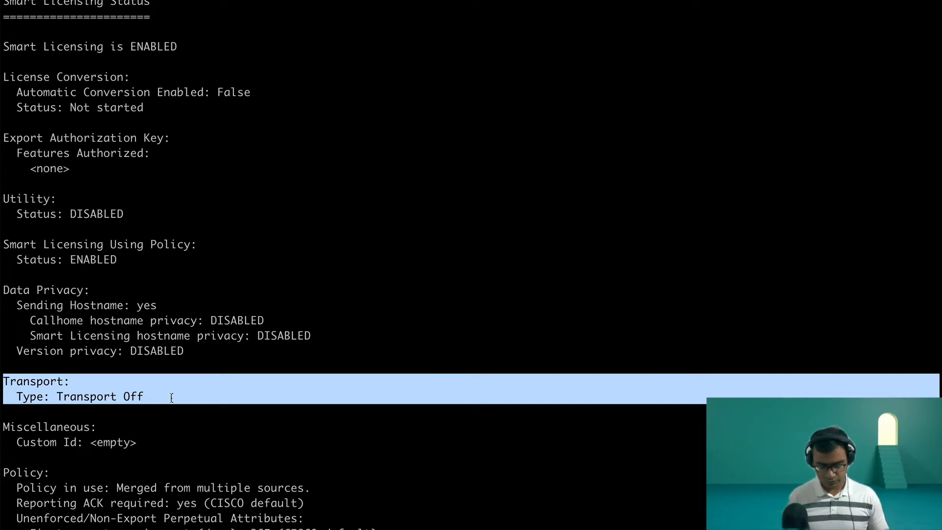
pyautogui.press('Return')
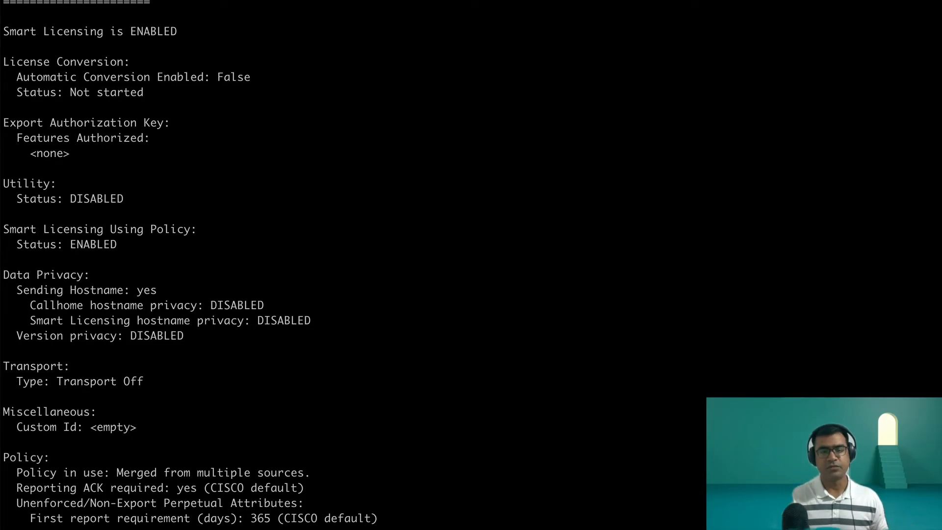
pyautogui.press('Return')
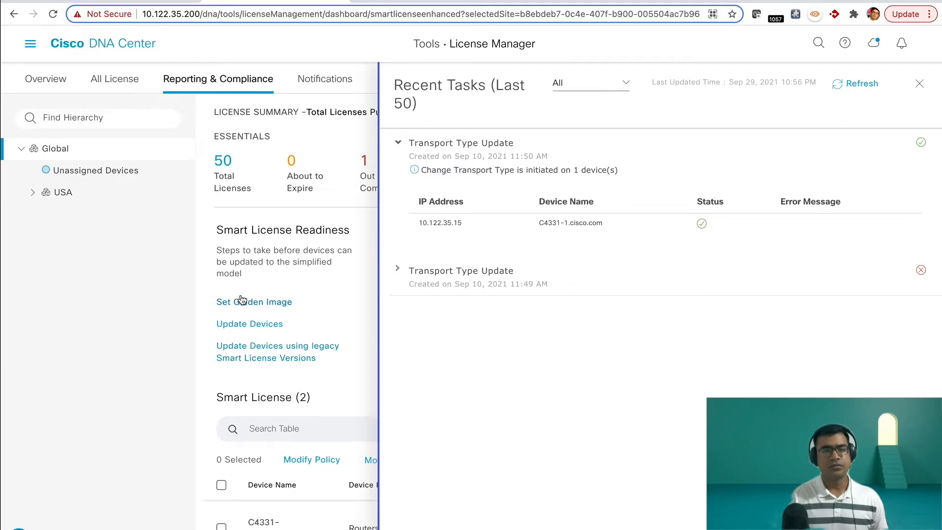
# Step: Return to License Manager, close the recent tasks and start the Smart License Compliance workflow
pyautogui.click(72, 173)
pyautogui.click(64, 149)
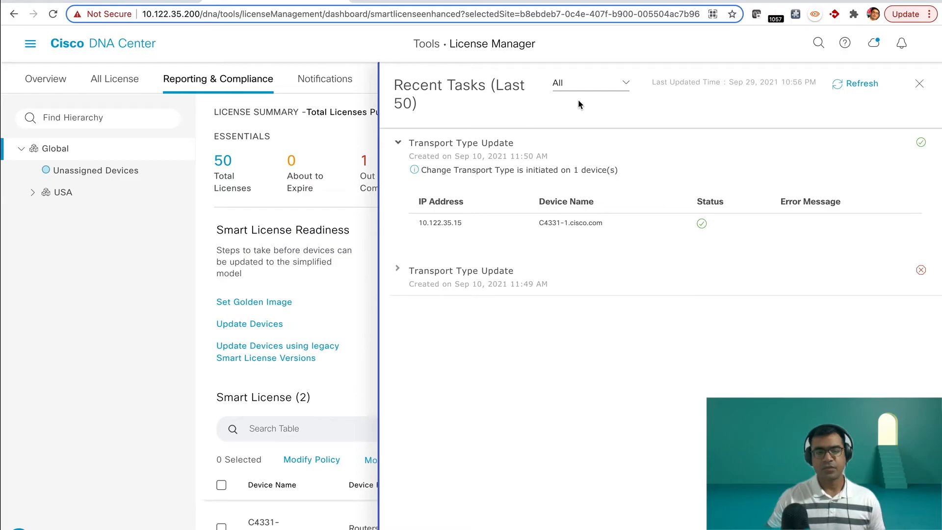
pyautogui.click(919, 84)
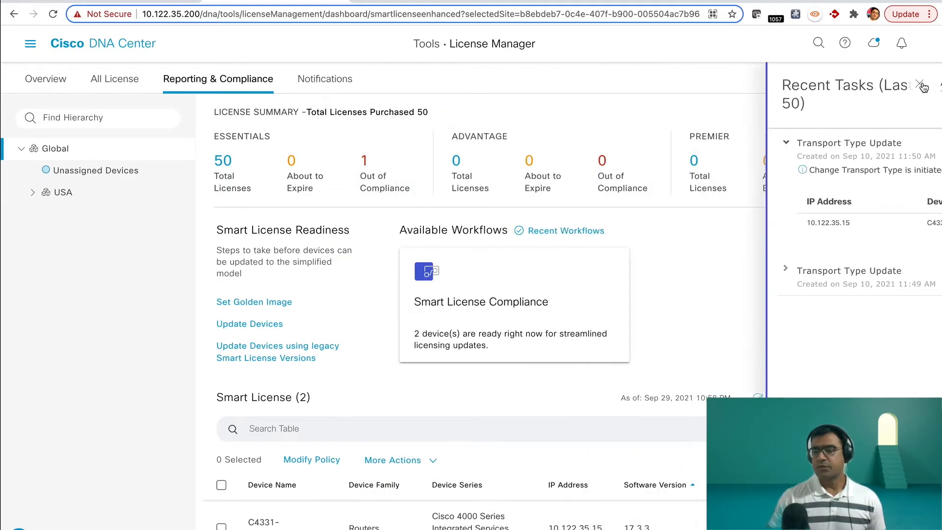
pyautogui.click(550, 286)
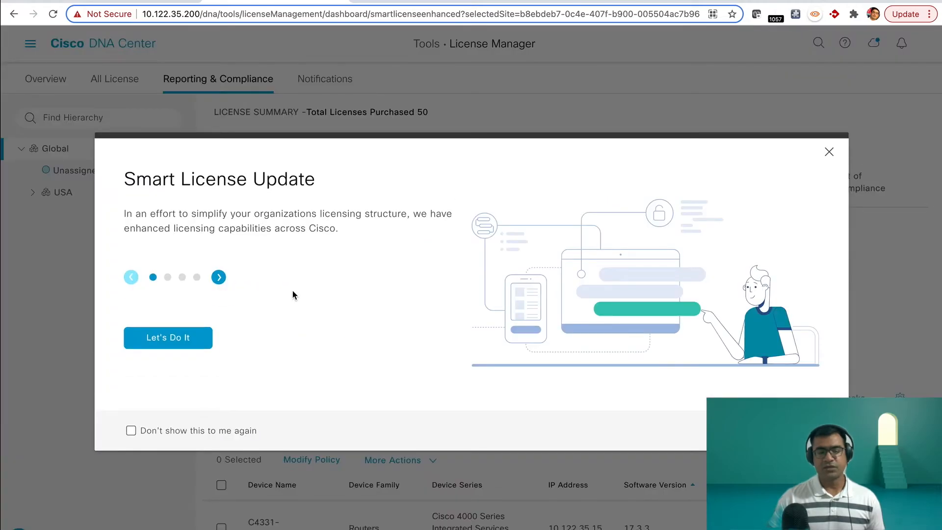
pyautogui.click(182, 342)
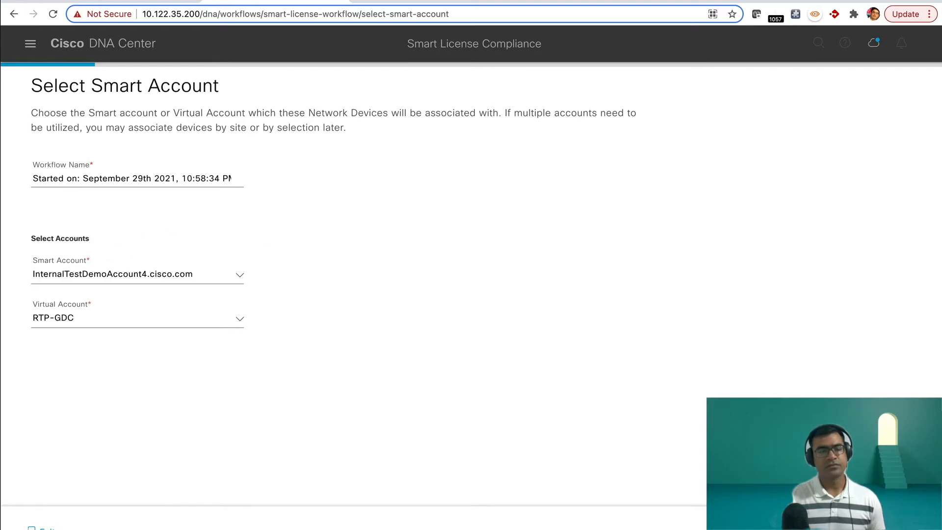
# Step: Accept InternalTestDemoAccount4.cisco.com with virtual account RTP-GDC and select the device C4331-1.cisco.com for the workflow
pyautogui.click(895, 527)
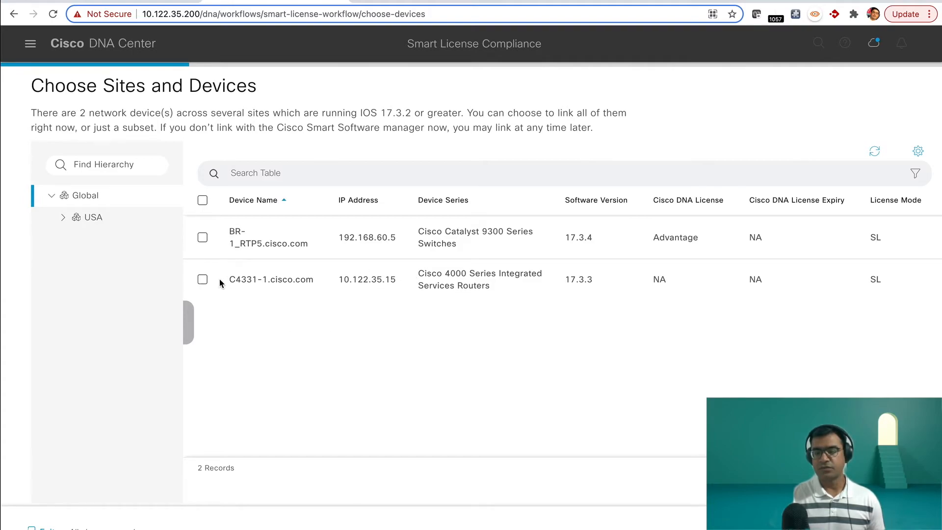
pyautogui.click(202, 279)
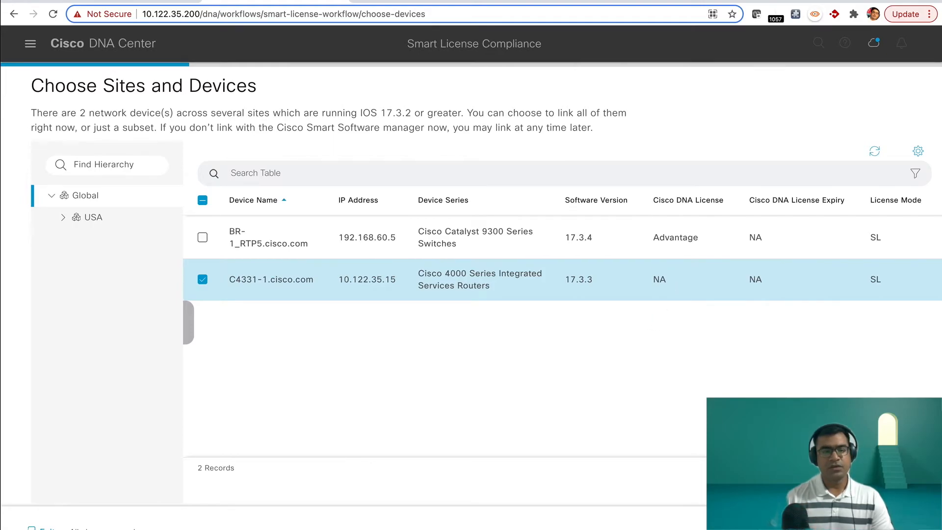
# Step: Keep the 90-day reporting interval and the offered device features for C4331-1.cisco.com, and start syncing its usage data with Cisco
pyautogui.click(897, 528)
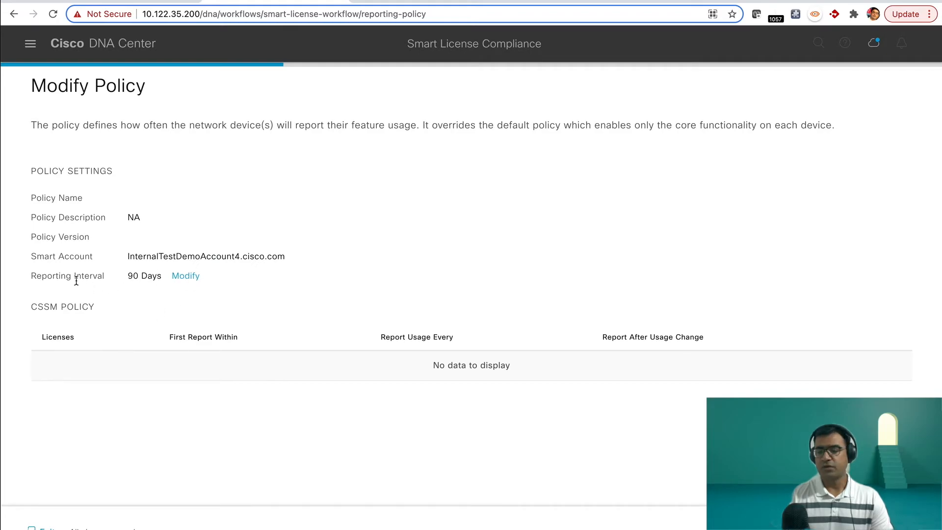
pyautogui.click(182, 277)
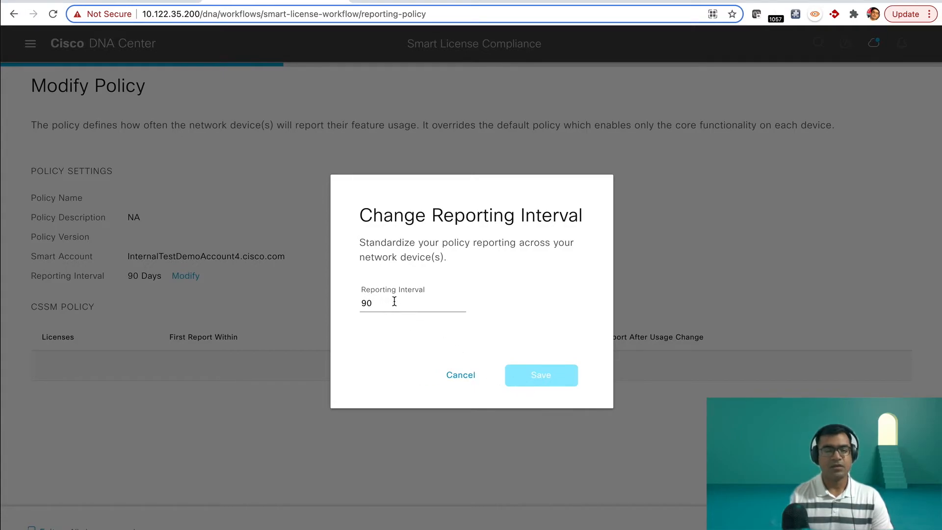
pyautogui.click(461, 378)
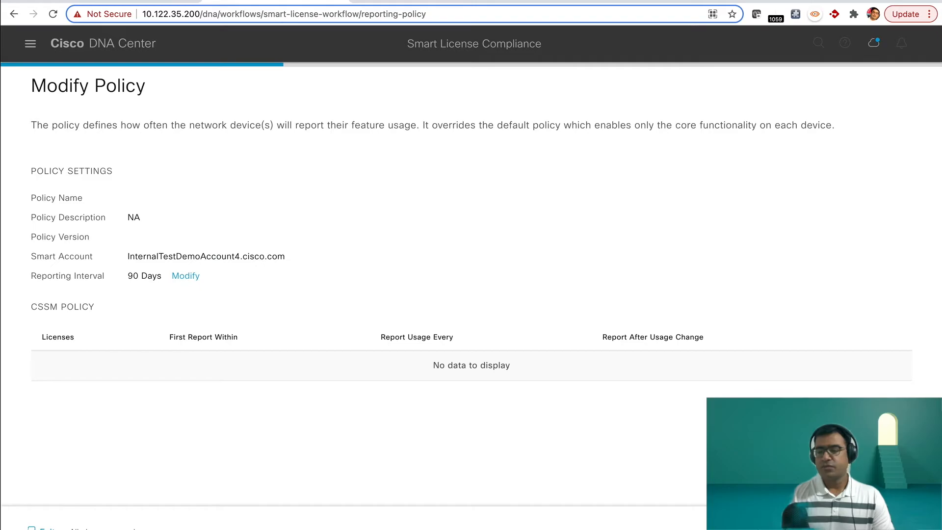
pyautogui.click(887, 527)
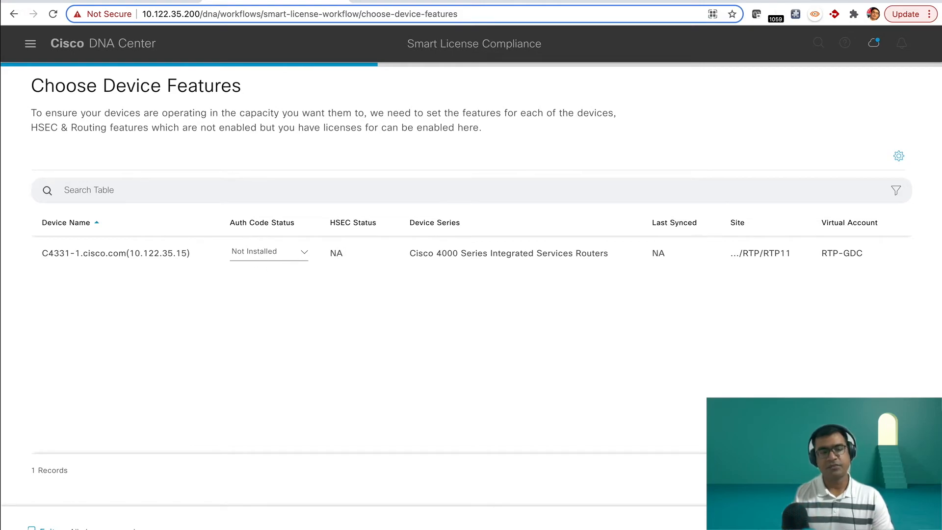
pyautogui.click(887, 526)
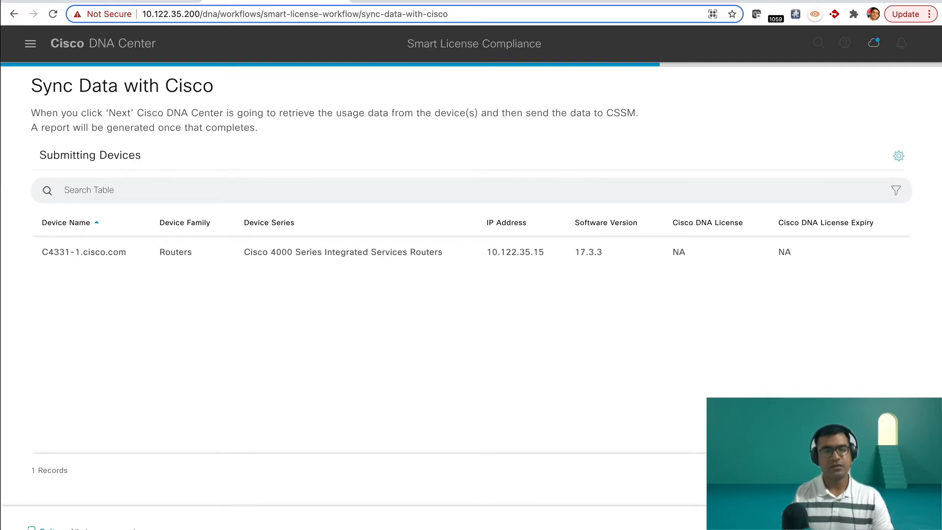
pyautogui.click(888, 526)
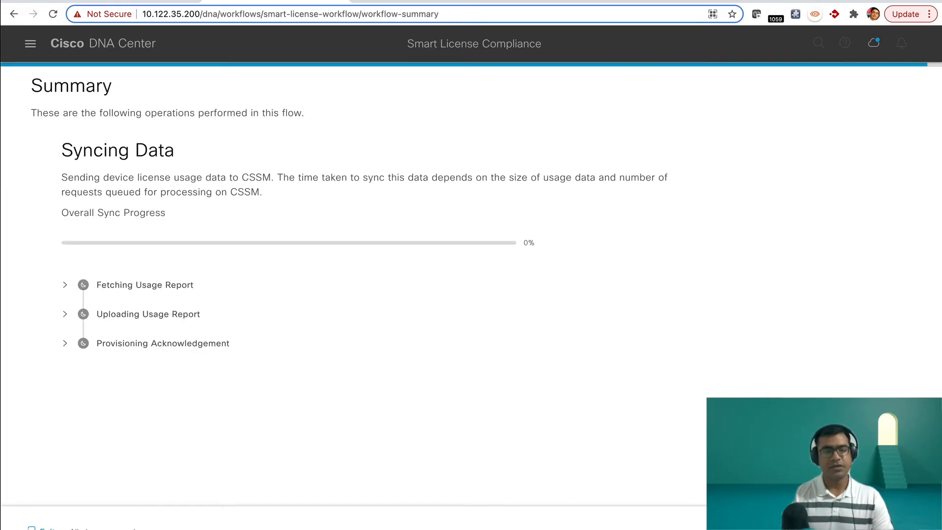
# Step: Expand the Fetching Usage Report and Uploading Usage Report stages and examine C4331-1's status in each
pyautogui.click(65, 284)
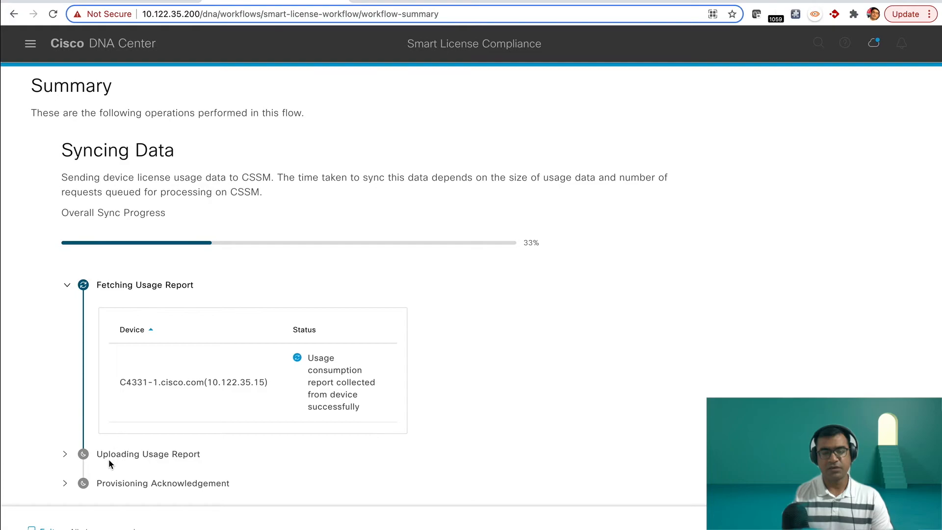
pyautogui.moveTo(362, 408); pyautogui.dragTo(307, 359)
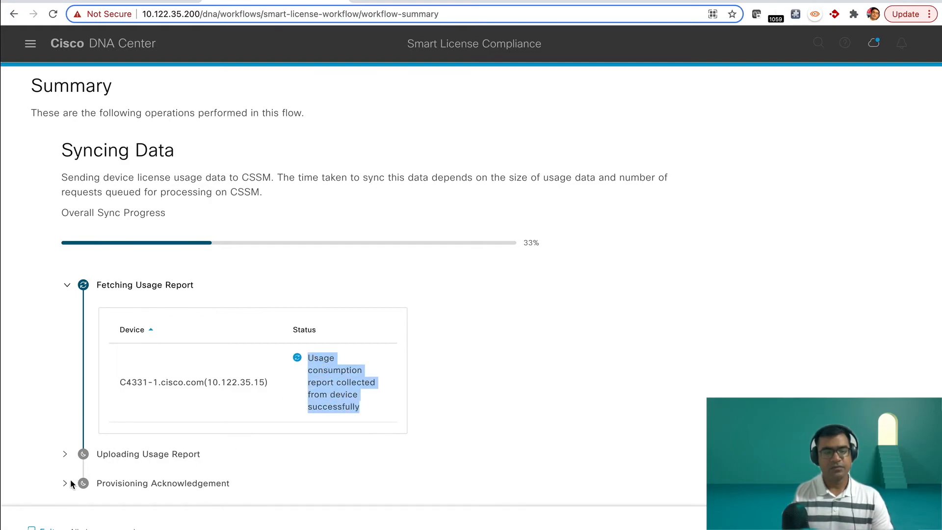
pyautogui.click(66, 455)
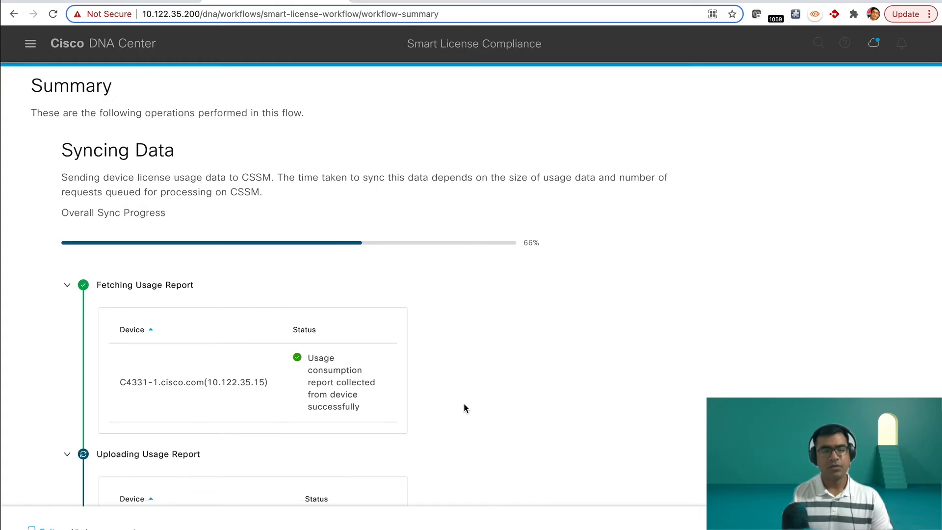
pyautogui.scroll(-3, 464, 404)
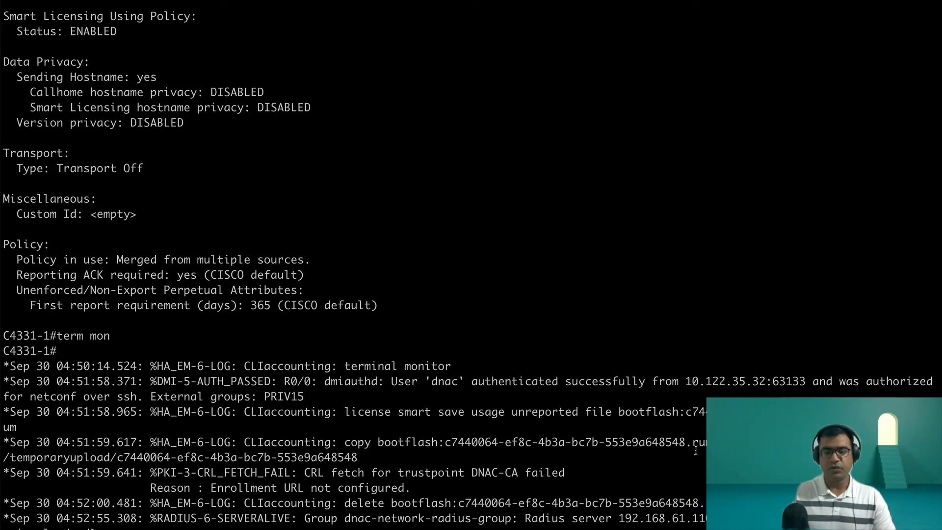
# Step: Switch to the C4331-1 terminal and examine the logged commands that save the unreported usage and copy the .rum file from bootflash
pyautogui.moveTo(701, 444); pyautogui.dragTo(348, 447)
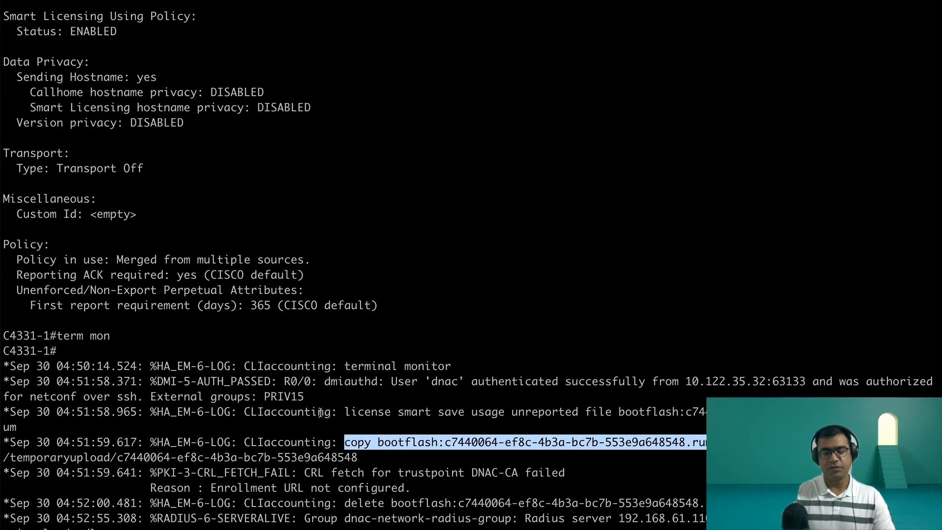
pyautogui.moveTo(344, 412); pyautogui.dragTo(639, 412)
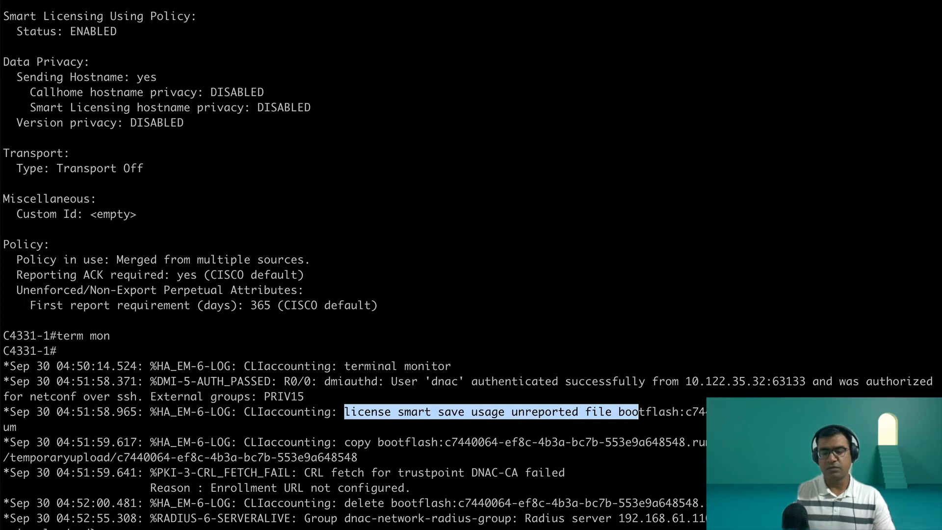
pyautogui.moveTo(706, 442); pyautogui.dragTo(346, 438)
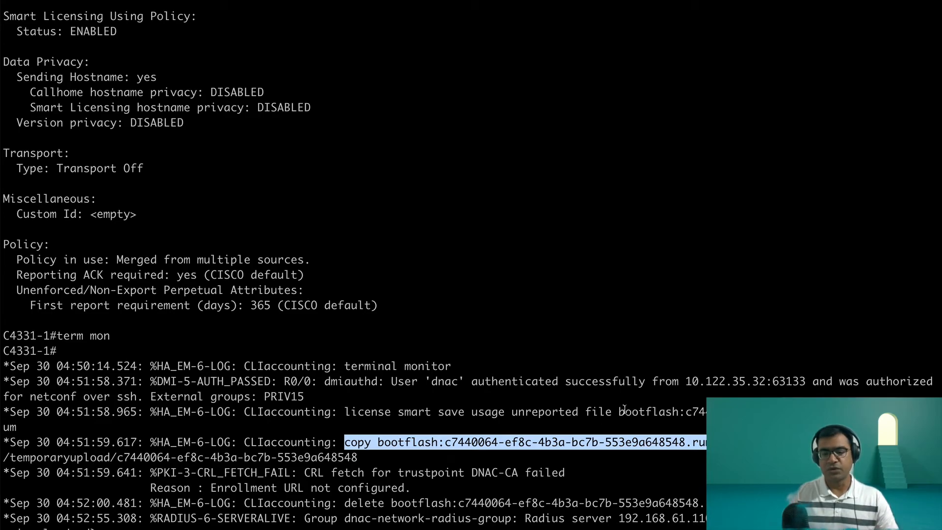
pyautogui.click(726, 478)
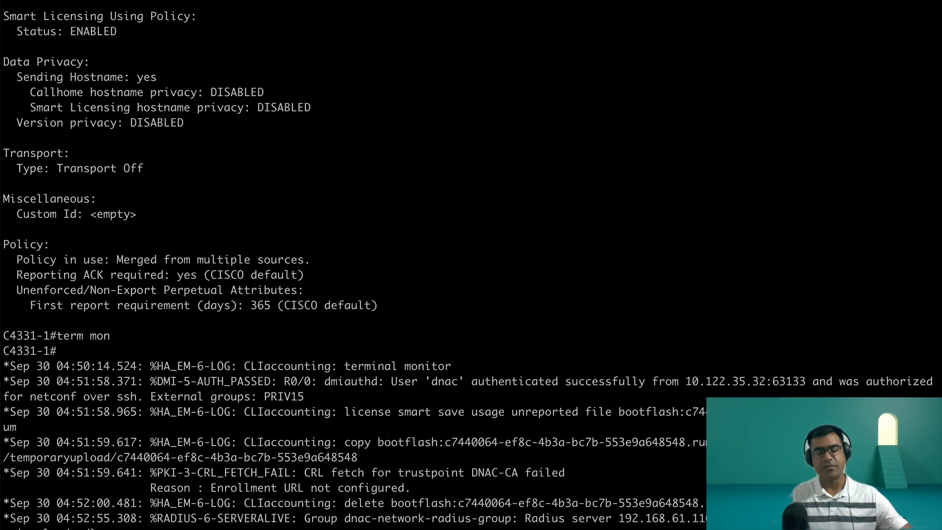
pyautogui.moveTo(716, 442); pyautogui.dragTo(434, 442)
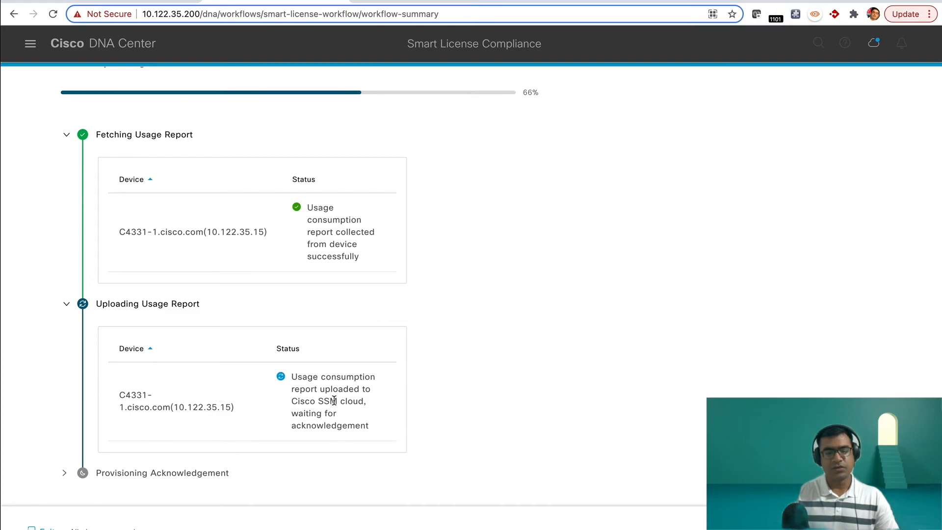
# Step: Return to the workflow summary in Cisco DNA Center and examine the upload status and the expanded Provisioning Acknowledgement status for C4331-1
pyautogui.moveTo(292, 377); pyautogui.dragTo(378, 433)
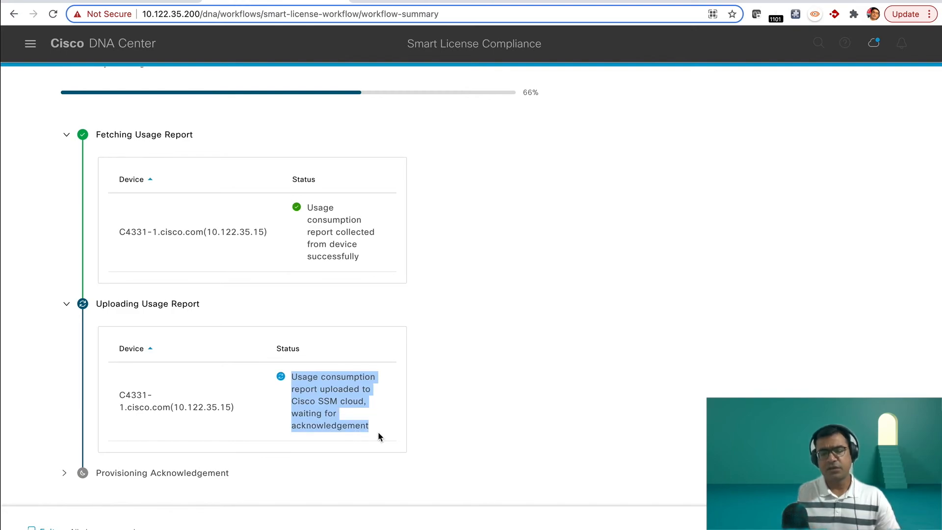
pyautogui.click(399, 362)
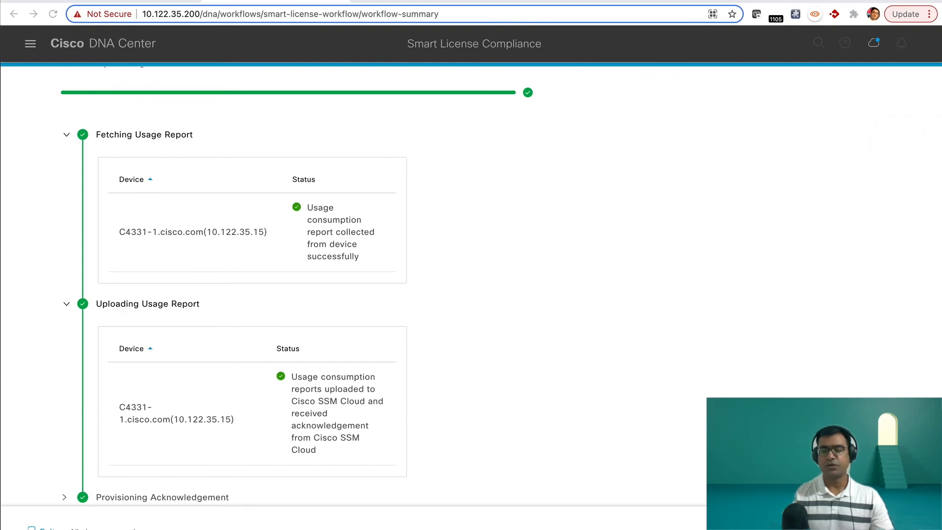
pyautogui.scroll(-1, 583, 230)
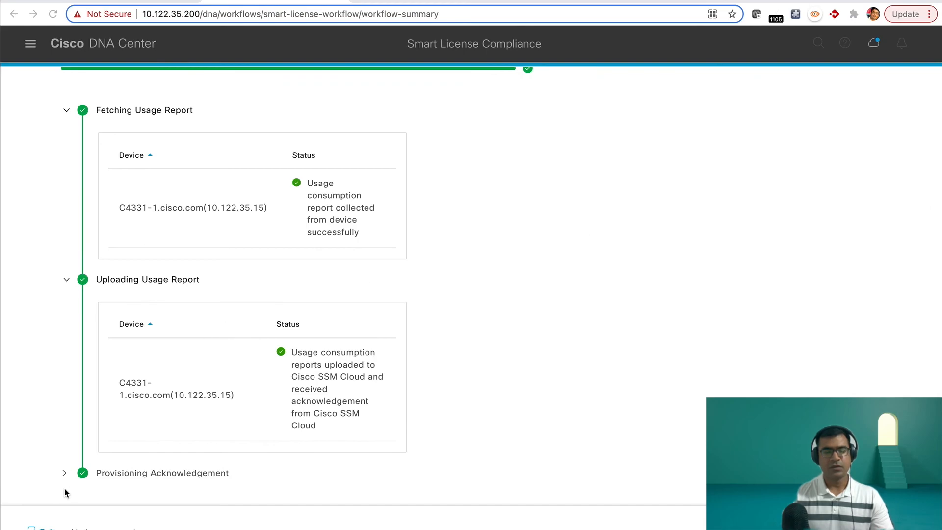
pyautogui.click(65, 473)
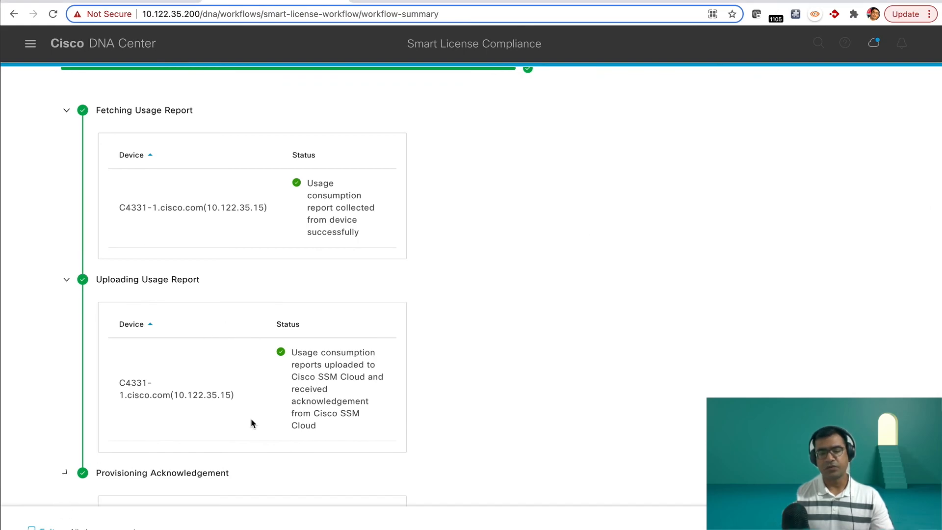
pyautogui.scroll(-1, 510, 366)
pyautogui.scroll(-4, 510, 366)
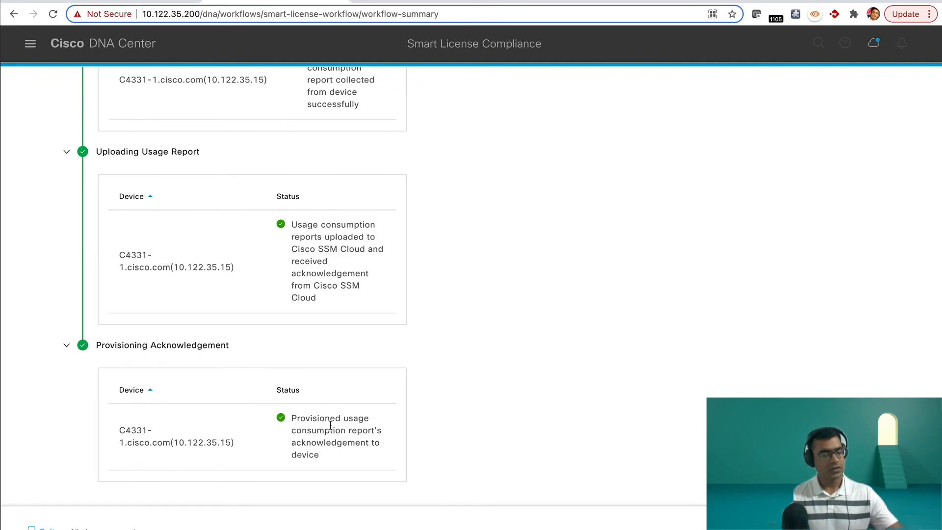
pyautogui.moveTo(328, 456); pyautogui.dragTo(273, 423)
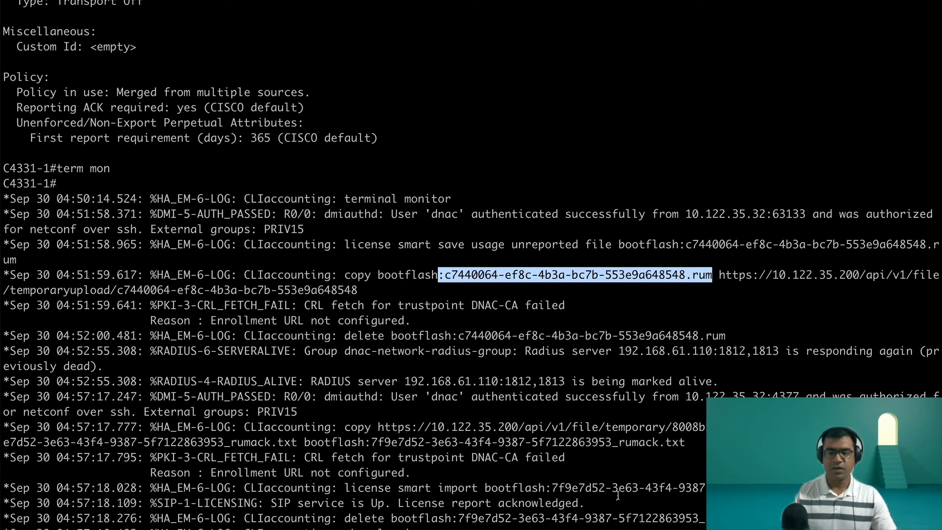
# Step: Switch to the C4331-1 terminal and examine the logged license import command and the SIP-1-LICENSING message
pyautogui.moveTo(704, 488); pyautogui.dragTo(342, 490)
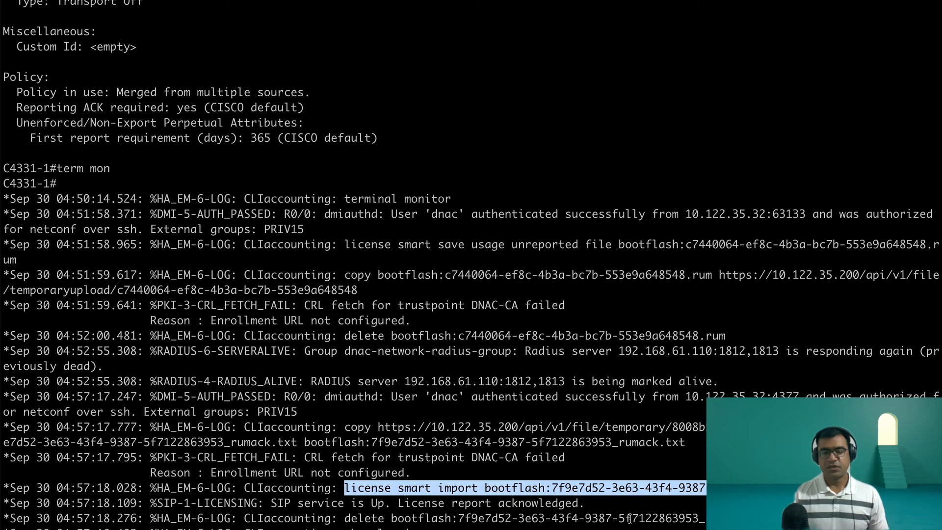
pyautogui.moveTo(270, 503); pyautogui.dragTo(602, 495)
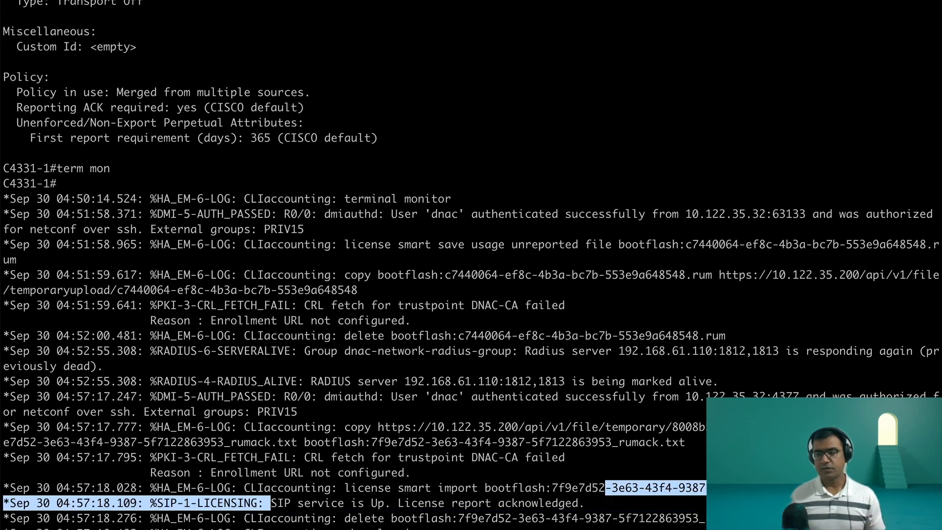
pyautogui.click(602, 496)
pyautogui.scroll(-1, 471, 263)
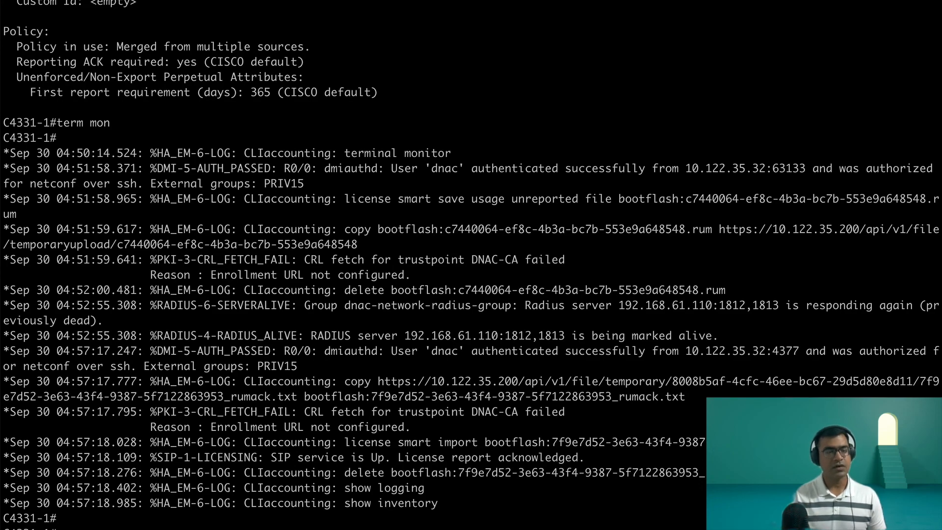
# Step: Examine the Transport section in C4331-1's newly displayed license information
pyautogui.scroll(10, 459, 515)
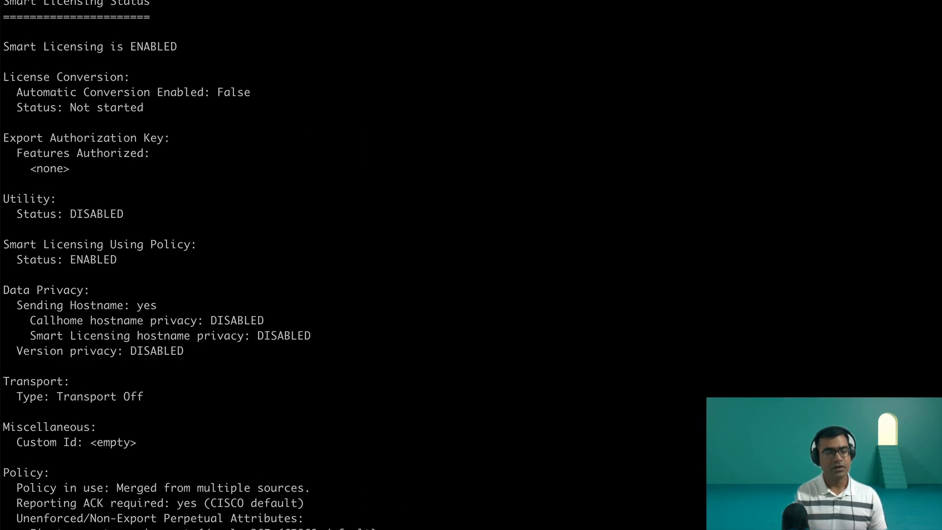
pyautogui.scroll(-1, 332, 305)
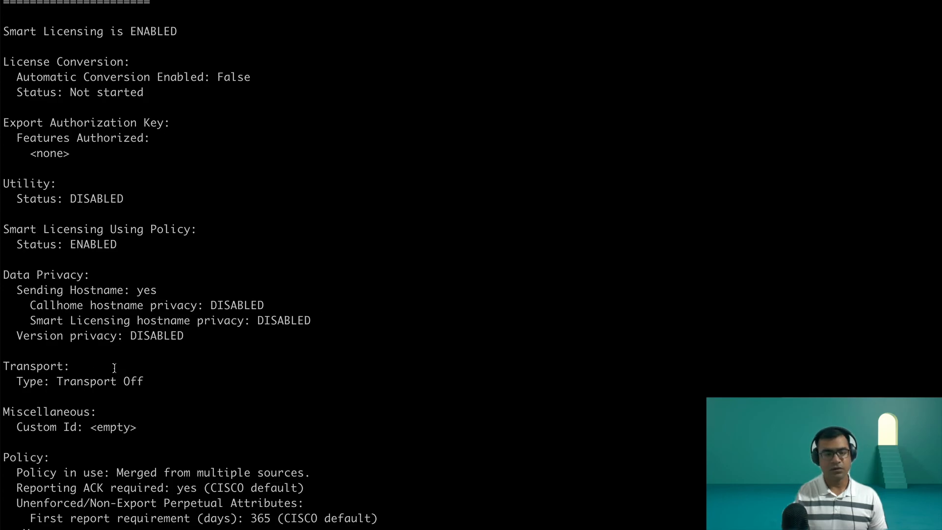
pyautogui.moveTo(6, 366); pyautogui.dragTo(181, 381)
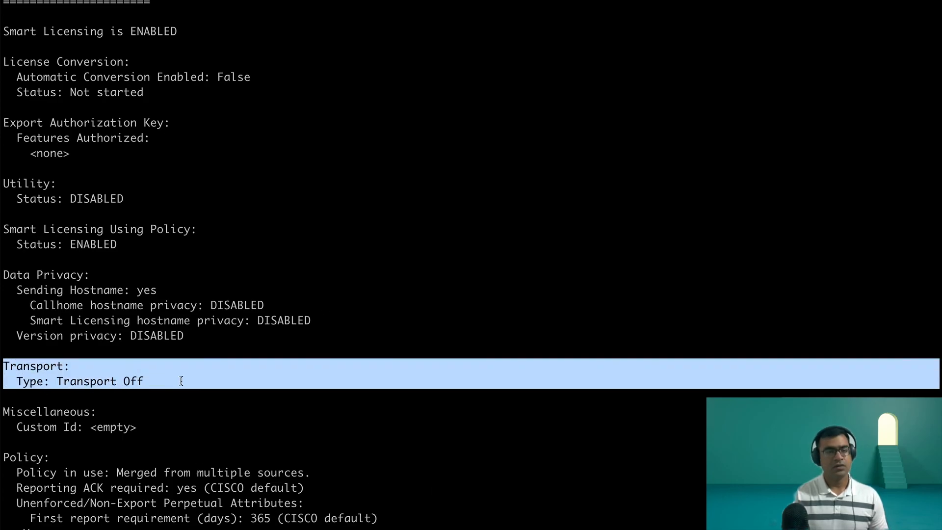
# Step: Examine the Usage Reporting section and the policy's reporting attributes, including the last ACK received and next ACK push check
pyautogui.scroll(-12, 181, 381)
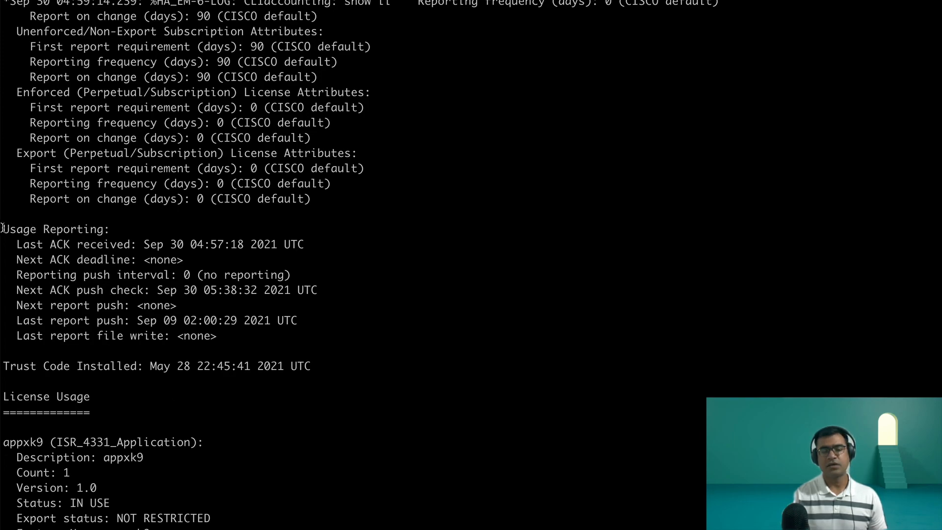
pyautogui.moveTo(3, 229); pyautogui.dragTo(322, 252)
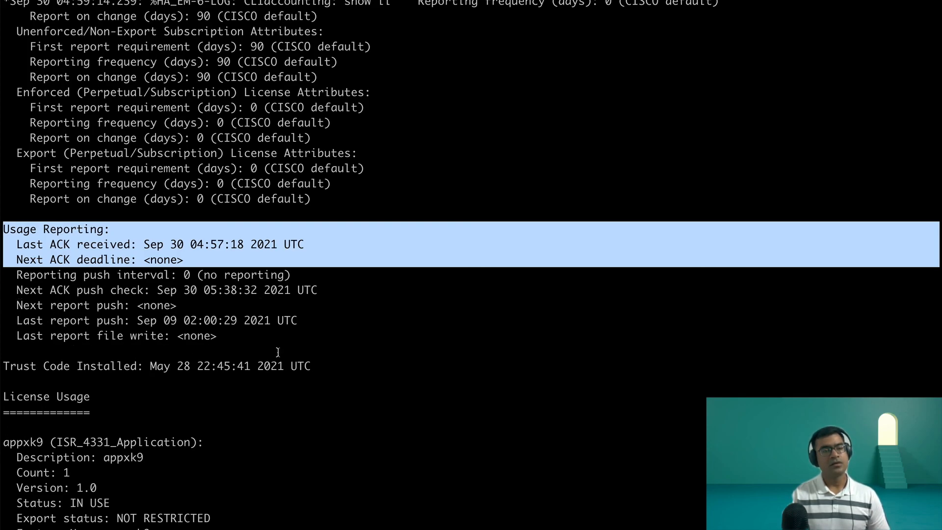
pyautogui.scroll(3, 452, 300)
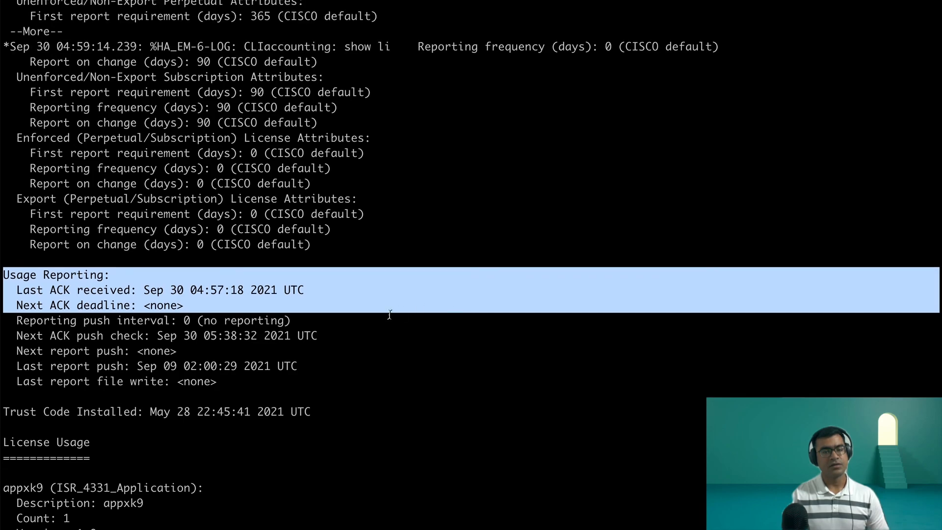
pyautogui.scroll(6, 390, 314)
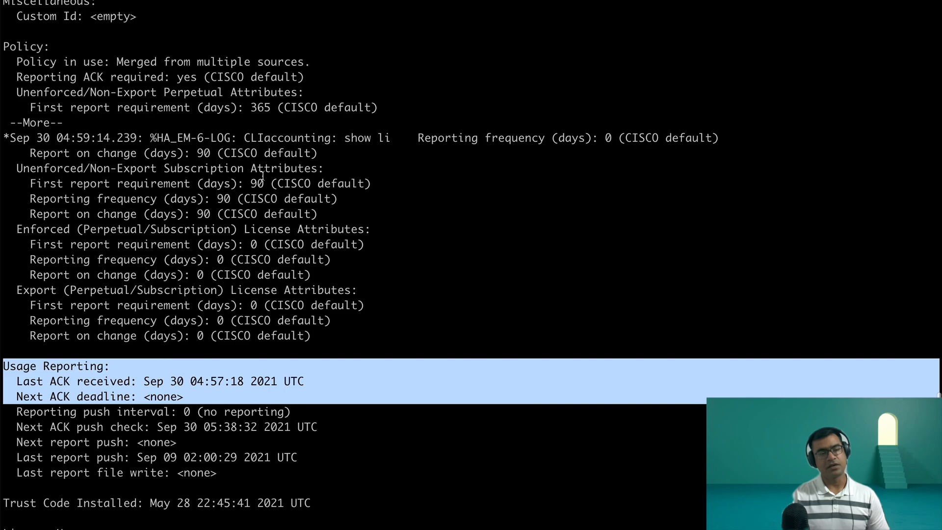
pyautogui.moveTo(310, 168); pyautogui.dragTo(4, 153)
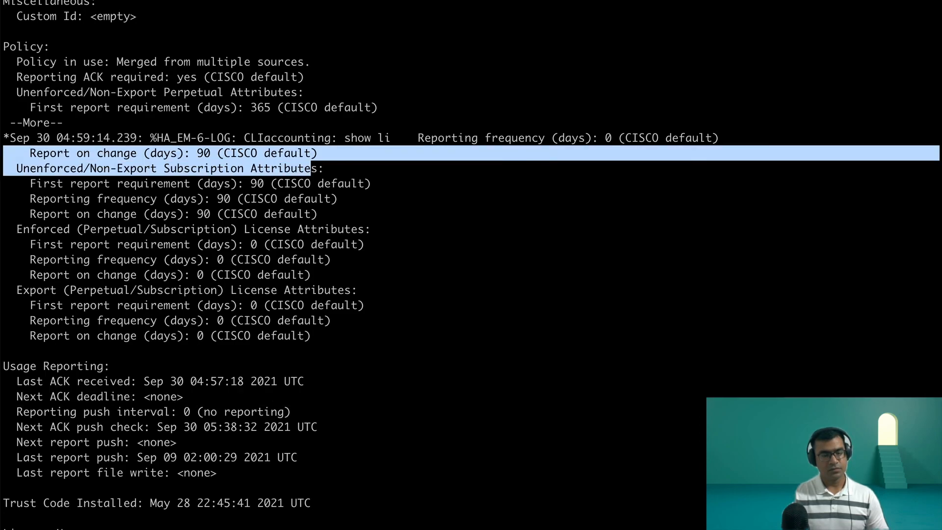
pyautogui.tripleClick(310, 381)
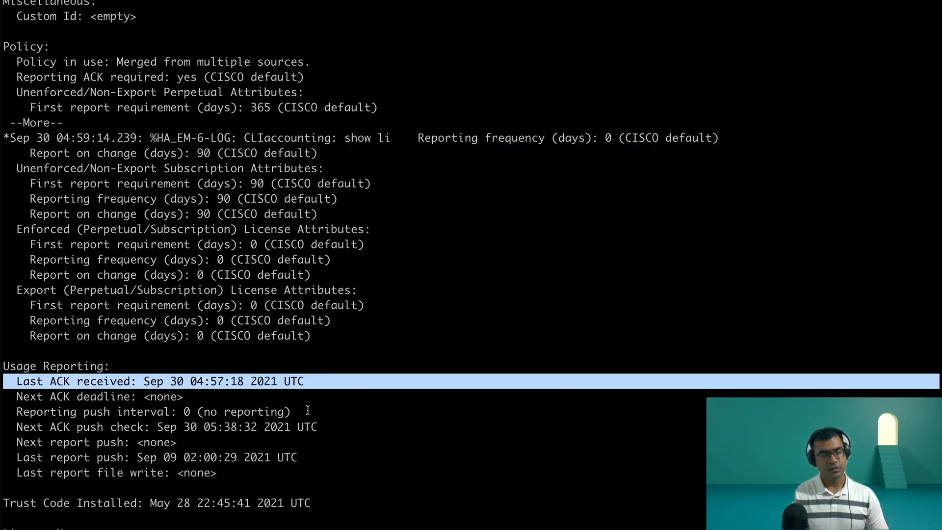
pyautogui.moveTo(329, 432); pyautogui.dragTo(4, 425)
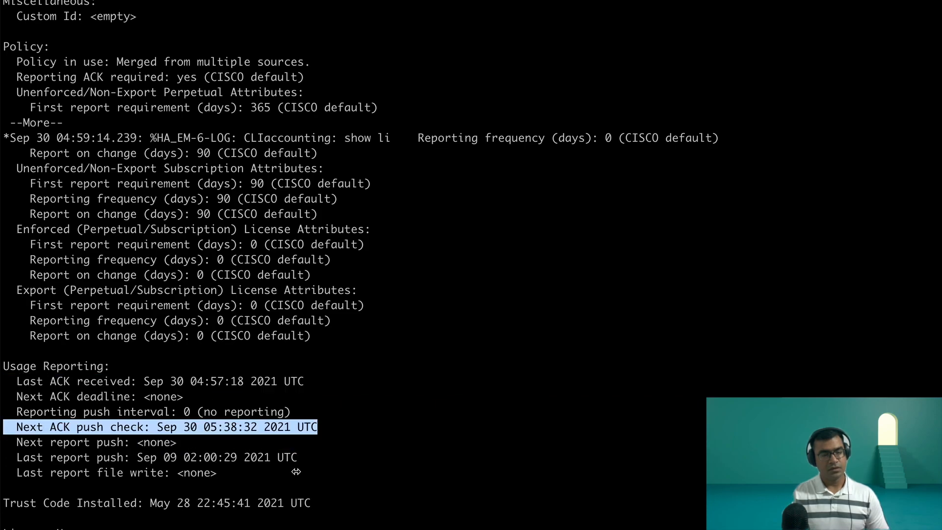
pyautogui.scroll(-1, 331, 461)
pyautogui.scroll(-8, 330, 461)
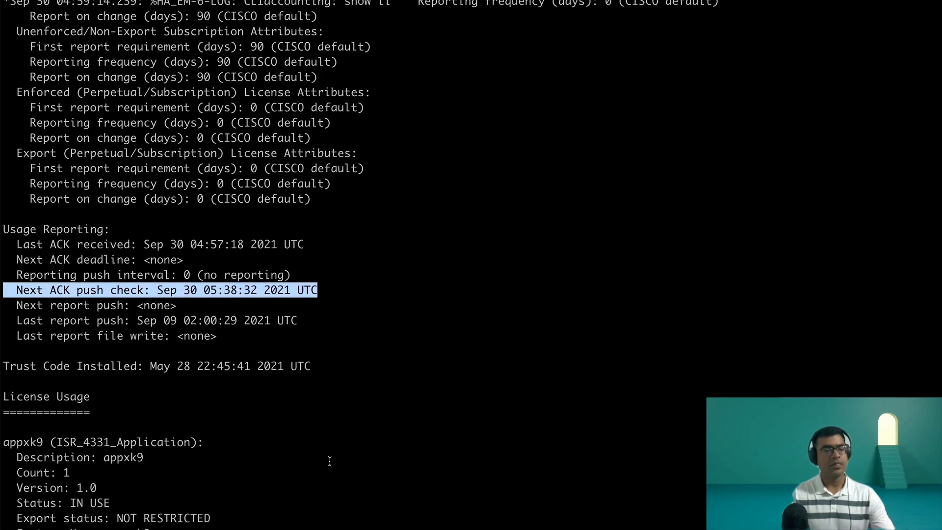
# Step: Review the rest of C4331-1's license output, from License Usage and License Authorizations back up to the Smart Licensing Status section
pyautogui.scroll(-15, 326, 431)
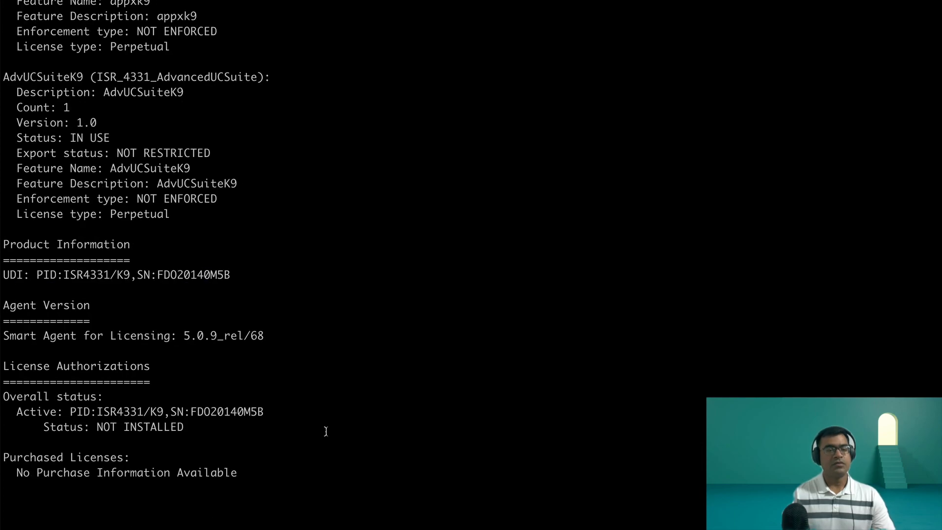
pyautogui.scroll(10, 313, 436)
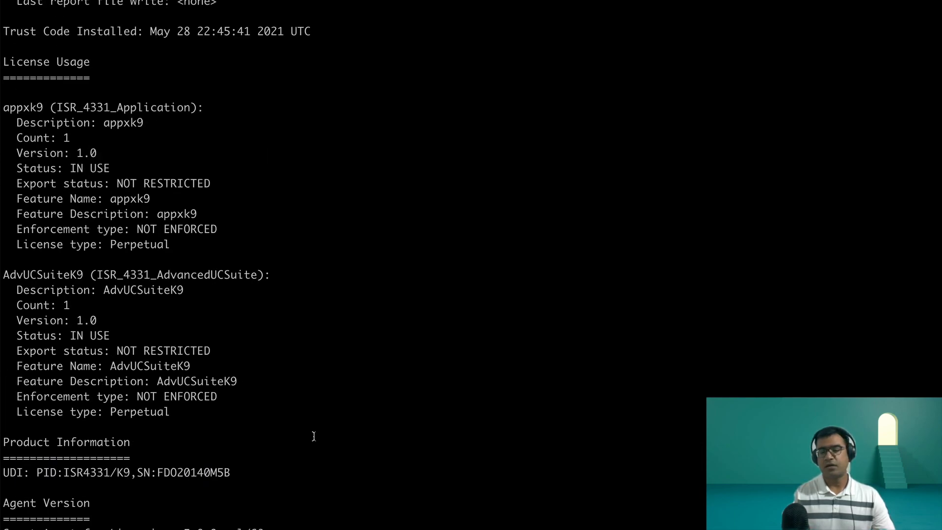
pyautogui.scroll(3, 313, 436)
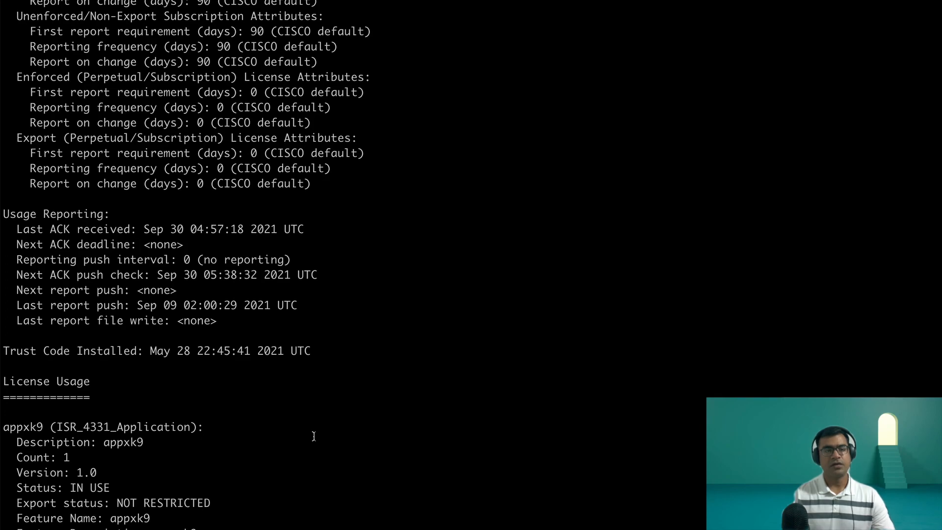
pyautogui.scroll(7, 313, 436)
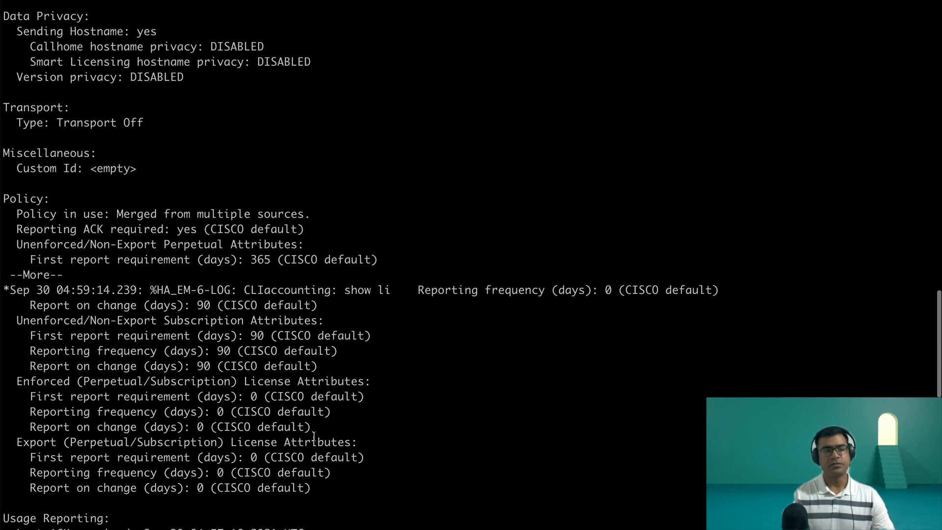
pyautogui.scroll(8, 313, 436)
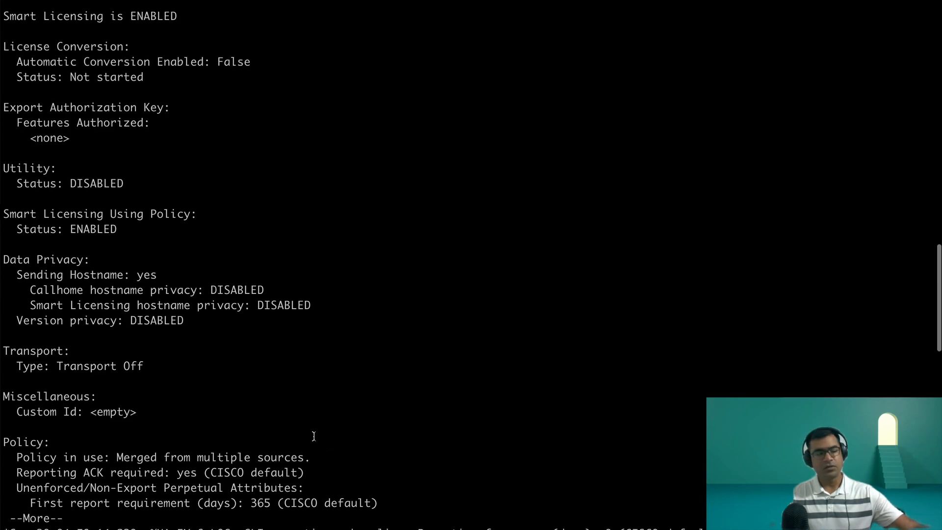
pyautogui.scroll(1, 313, 436)
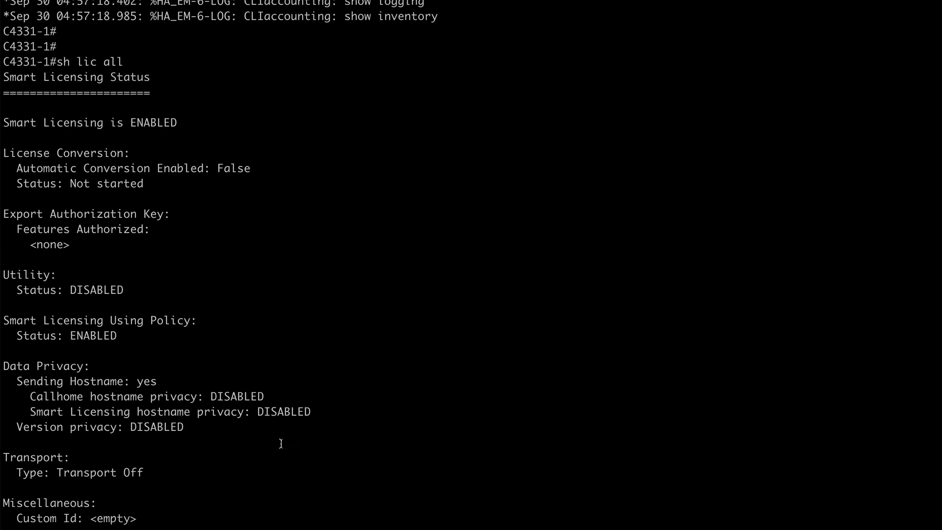